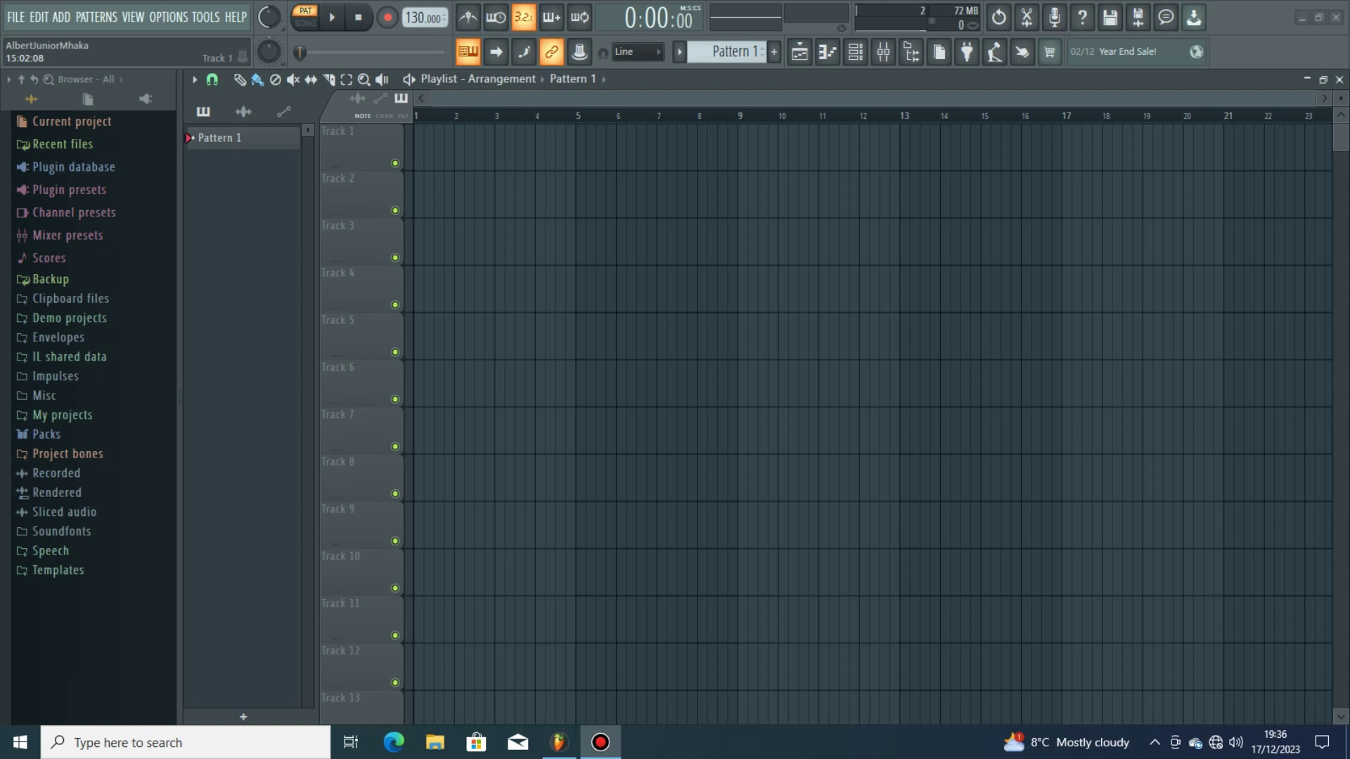
- Open the Channel rack and rename Pattern 1 as Shakers
left_click(856, 51)
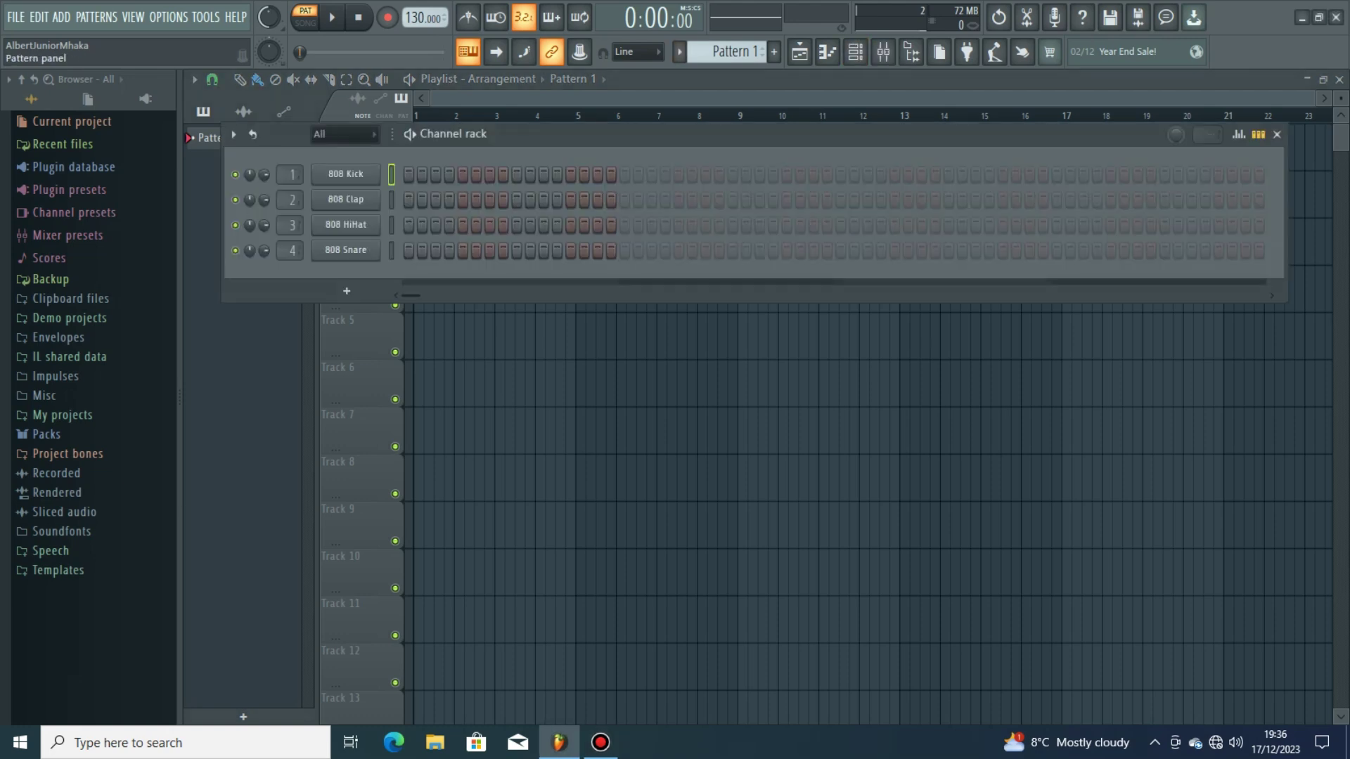
left_click(680, 52)
left_click(780, 144)
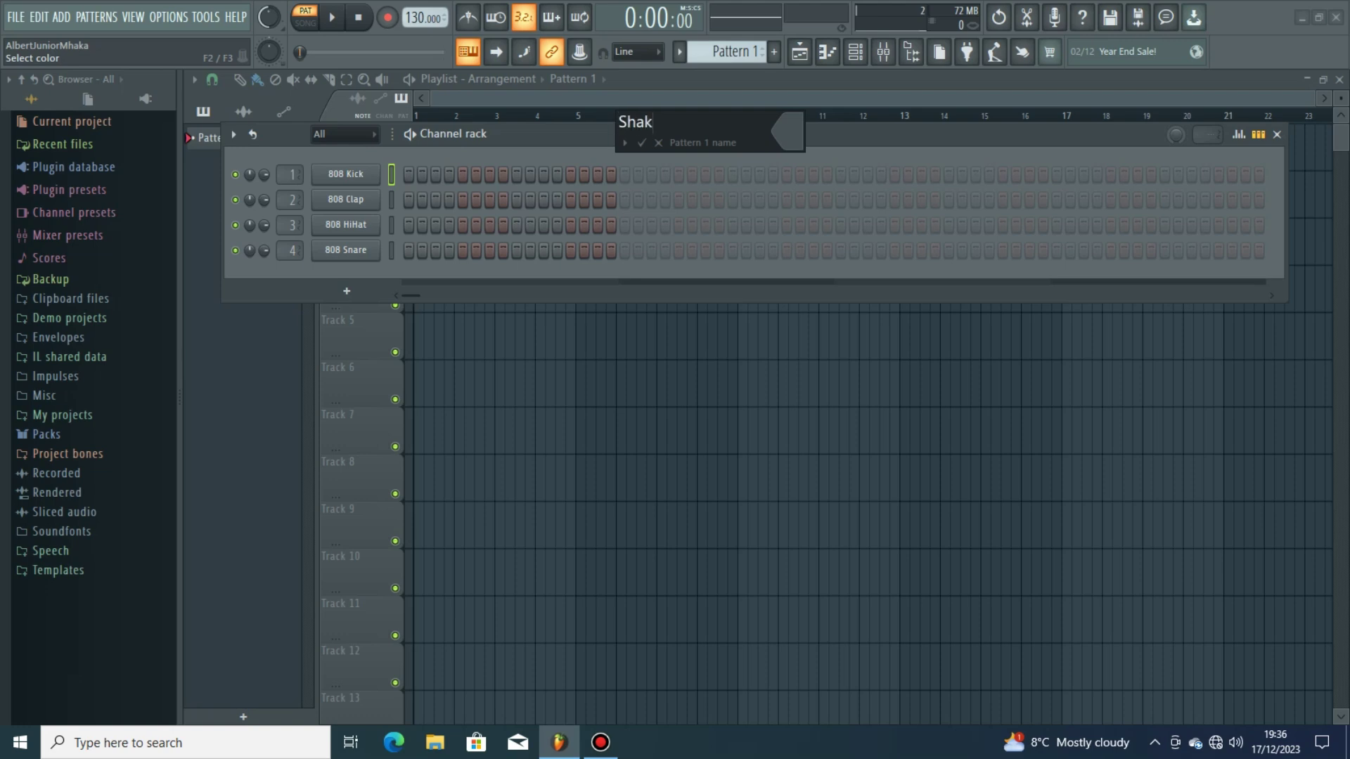
key("Return")
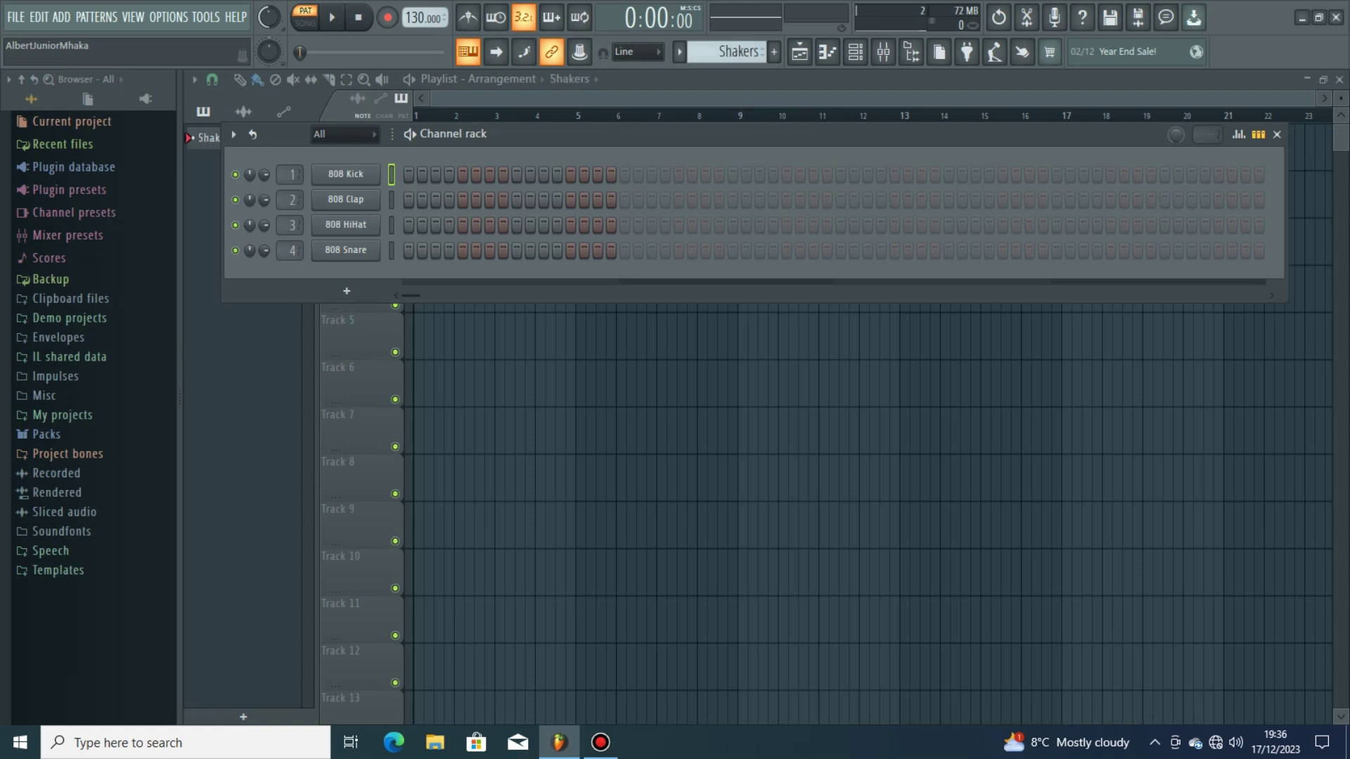
- Color the Shakers pattern dark purple, #643569
left_click(679, 51)
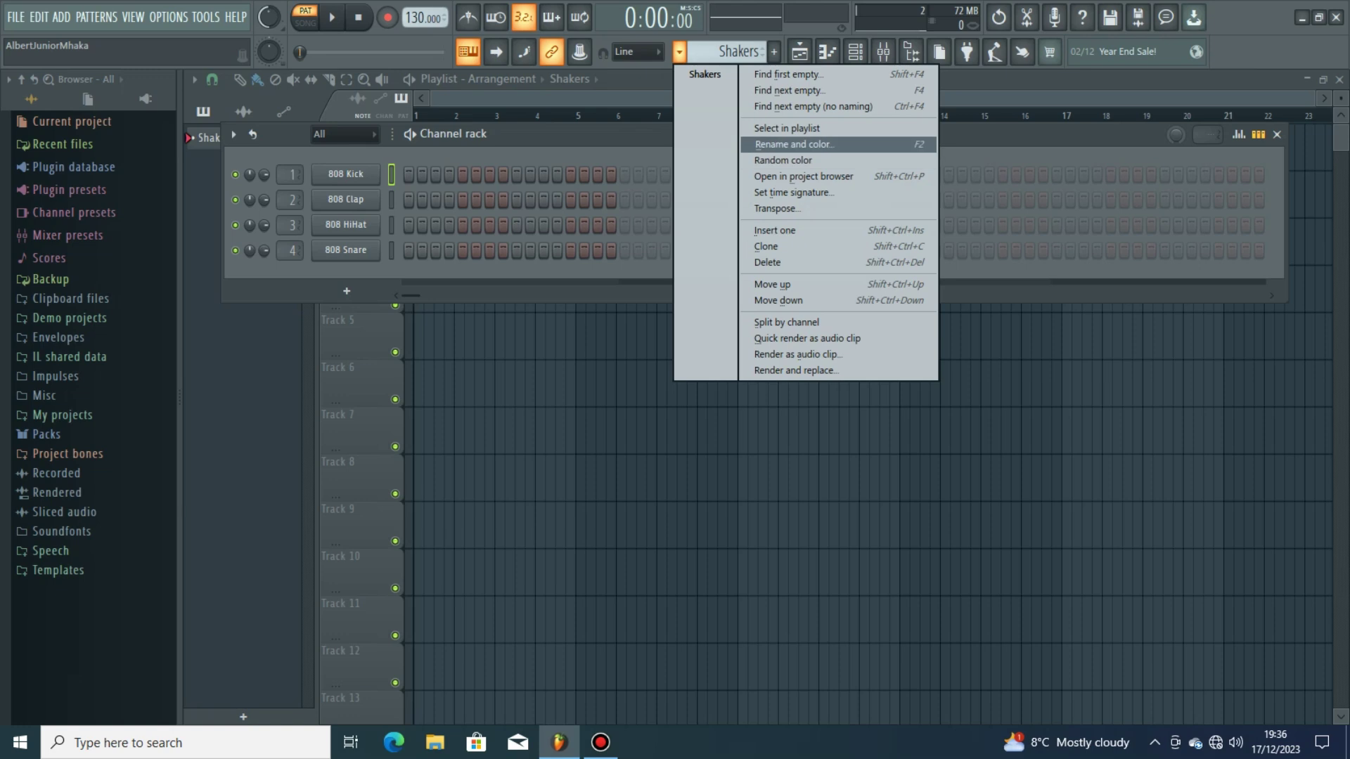
left_click(780, 142)
left_click(817, 134)
left_click(921, 263)
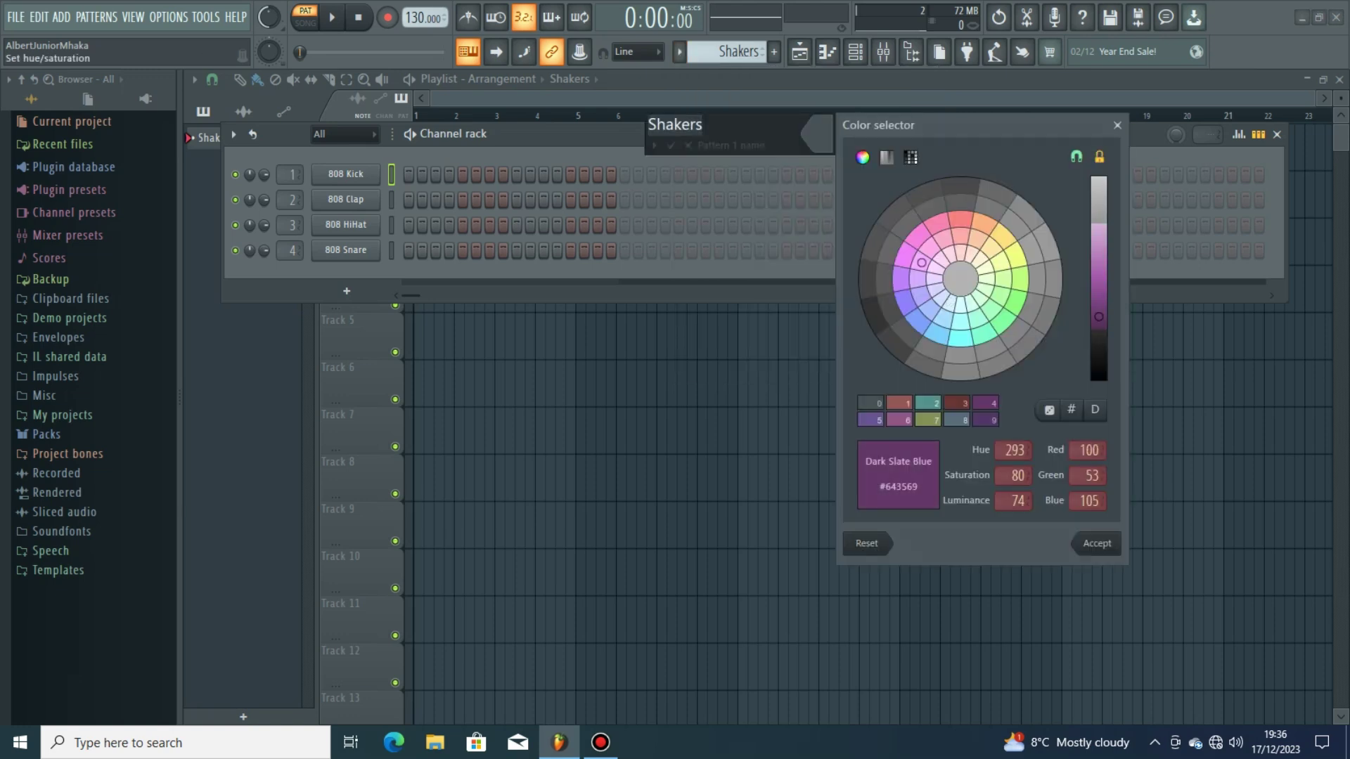
left_click(1095, 543)
left_click(671, 145)
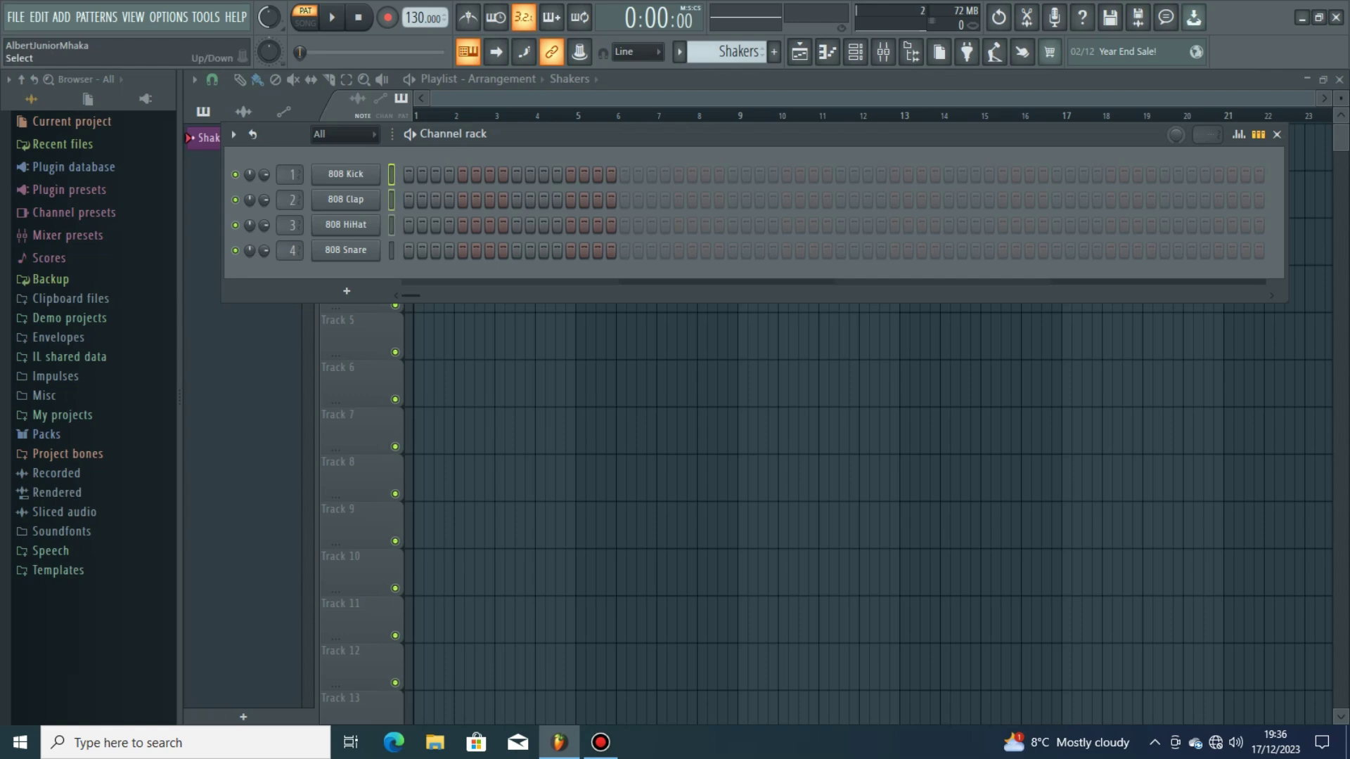
- Delete the four default 808 channels from the Channel rack and browse the Shakers samples in the Drums (ModeAudio) pack
left_click(233, 135)
left_click(271, 201)
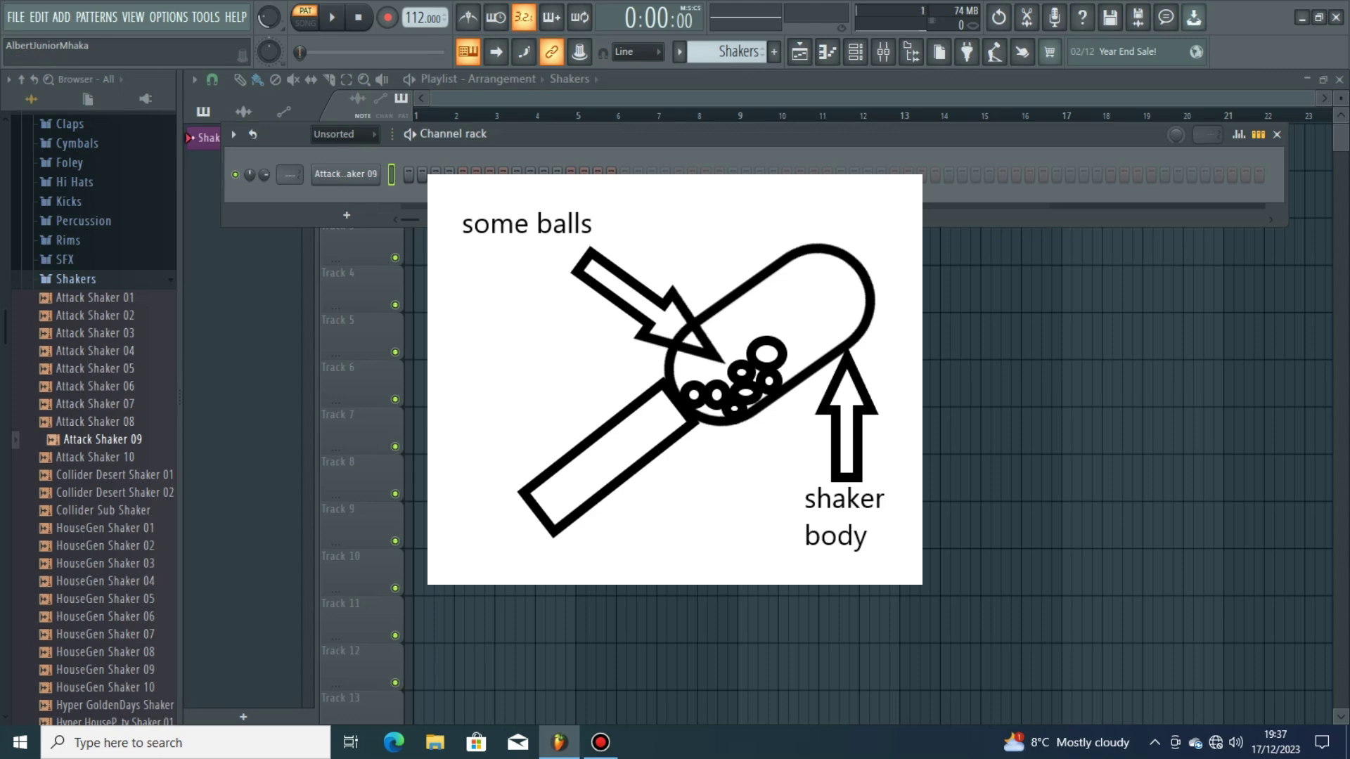
scroll(105, 422, "down", 4)
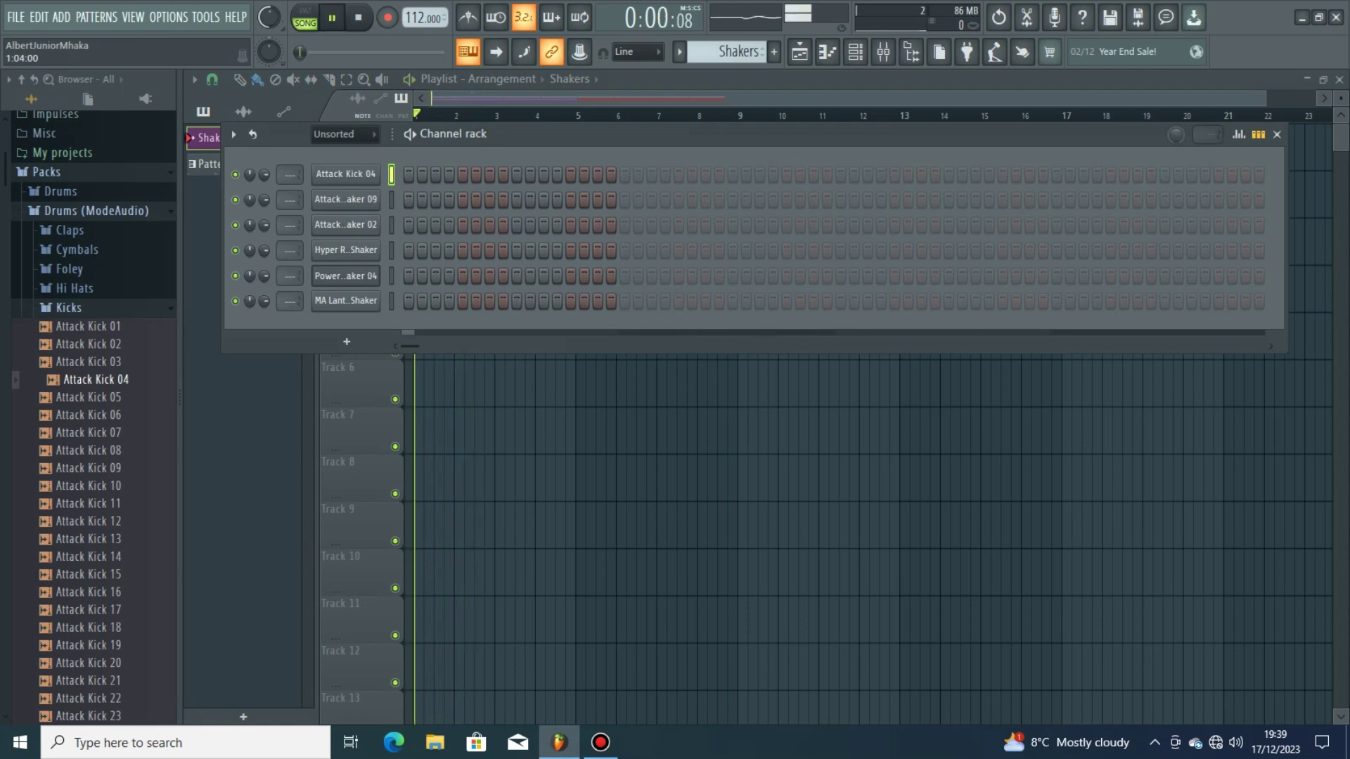
- Try hits on step 3 for Attack Shaker 09, Attack Shaker 02 and the Hyper shaker, removing each one again
left_click(448, 200)
left_click(435, 200)
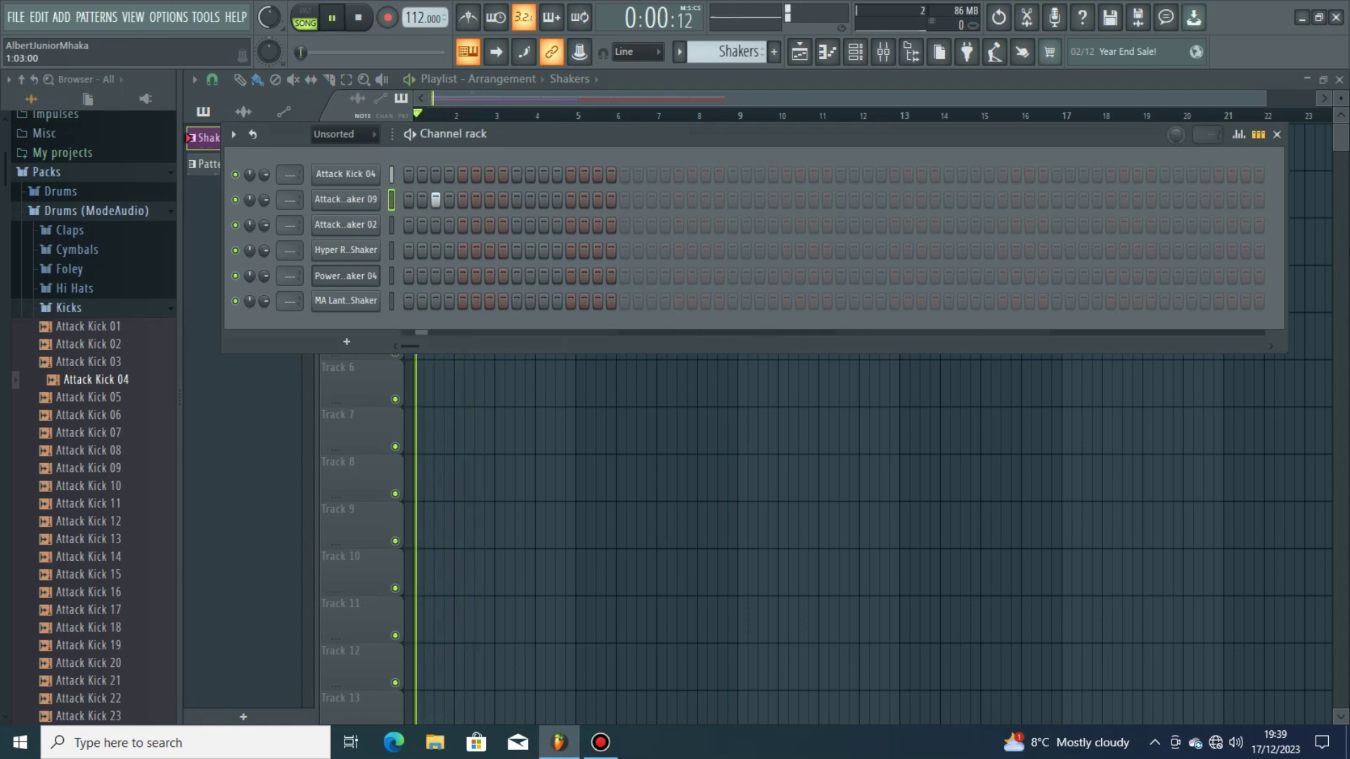
right_click(436, 199)
left_click(436, 225)
right_click(435, 225)
left_click(435, 250)
right_click(435, 250)
- Try the Power shaker 04 and the MA LanternLight Shaker on step 3 during playback, removing each hit again
left_click(435, 275)
key("space")
key("space")
right_click(436, 275)
key("space")
key("space")
left_click(435, 301)
key("space")
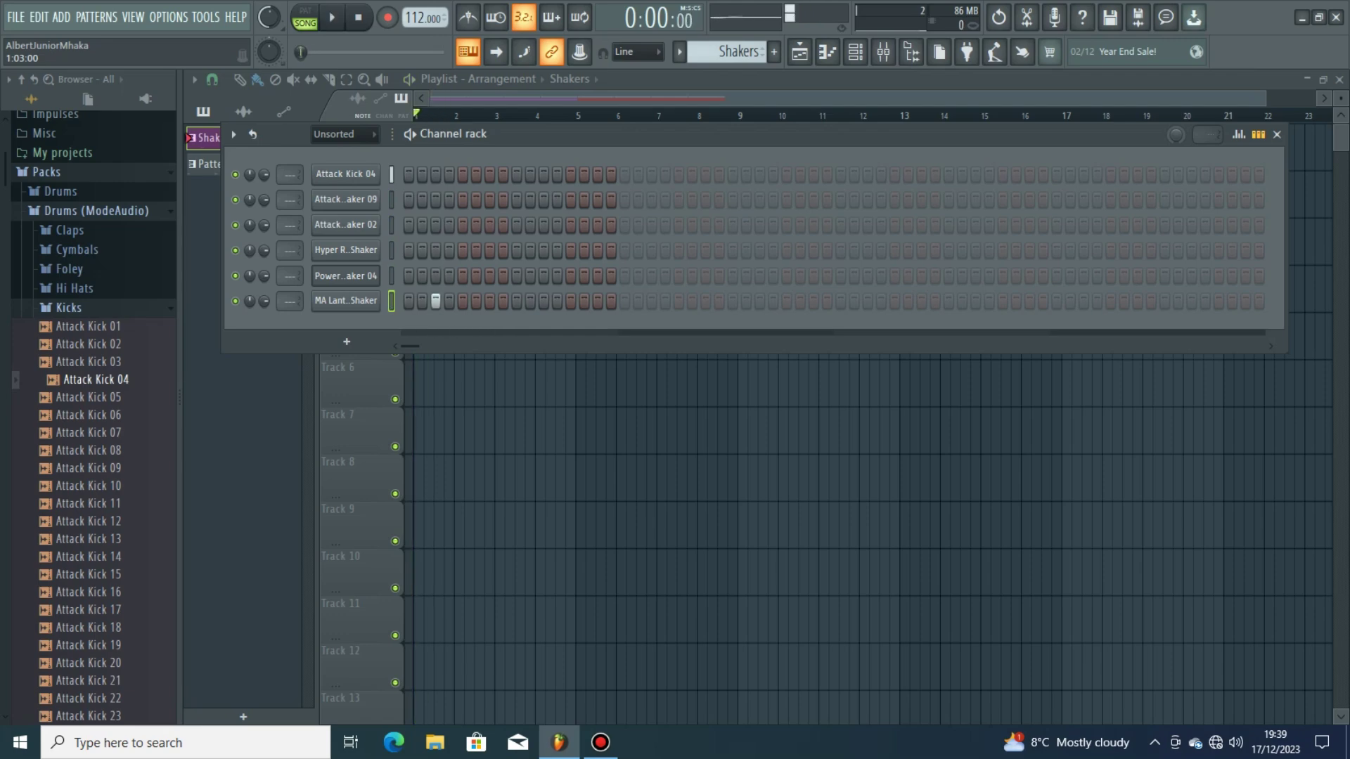
left_click(436, 301)
- Compare Attack Shaker 09 with Attack Shaker 02 on step 3 during playback and keep the Attack Shaker 02 hit
left_click(436, 225)
left_click(436, 225)
left_click(435, 199)
key("space")
left_click(345, 199)
key("space")
key("space")
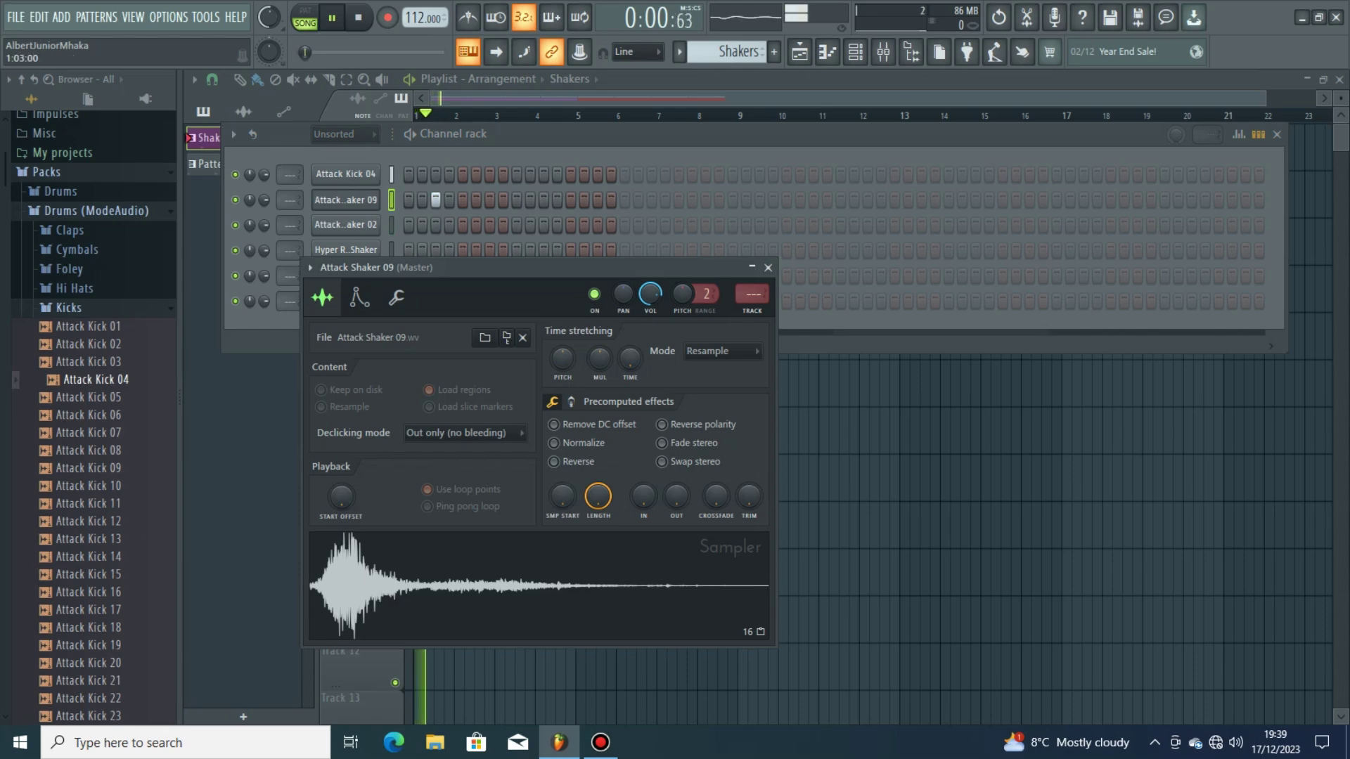
key("space")
left_click(435, 200)
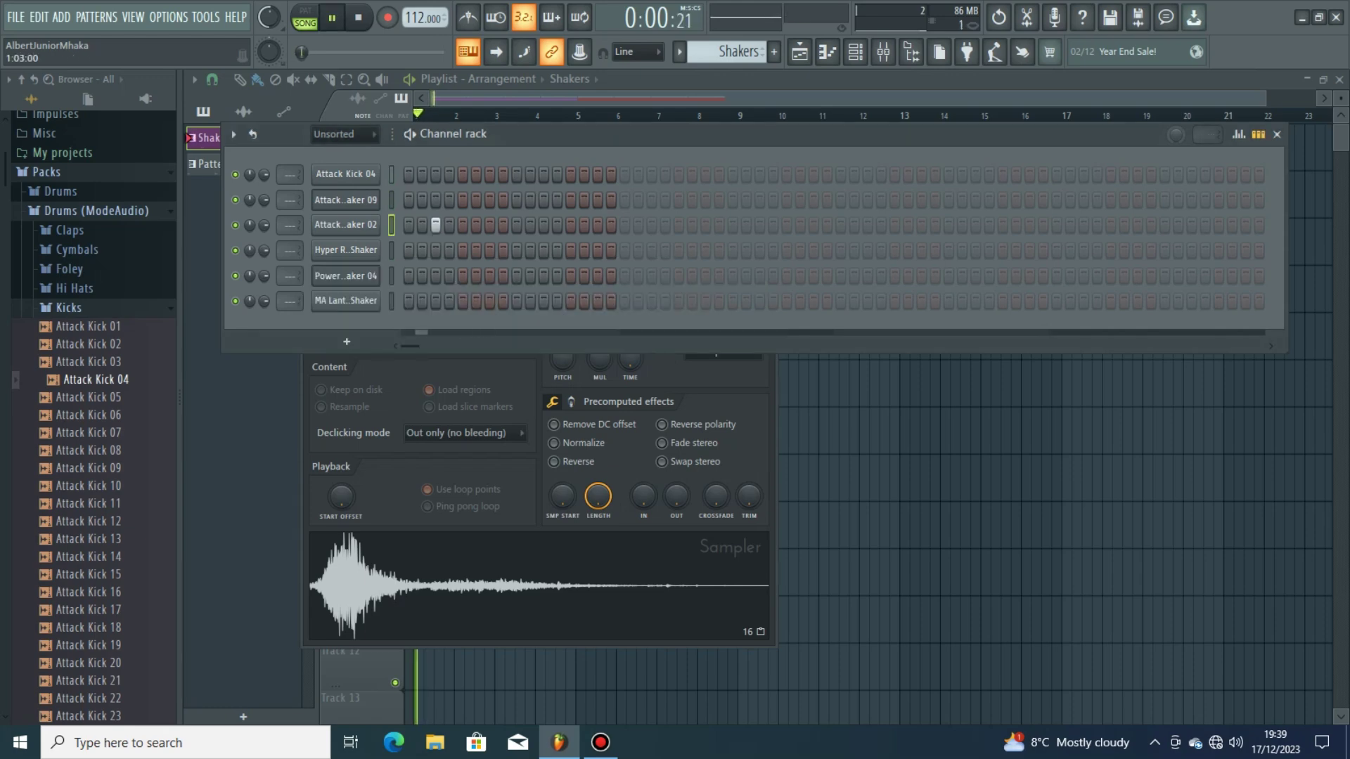
- Enable the volume envelope of Attack Shaker 02 and reduce its hold and decay while previewing the pattern
left_click(345, 225)
left_click(381, 319)
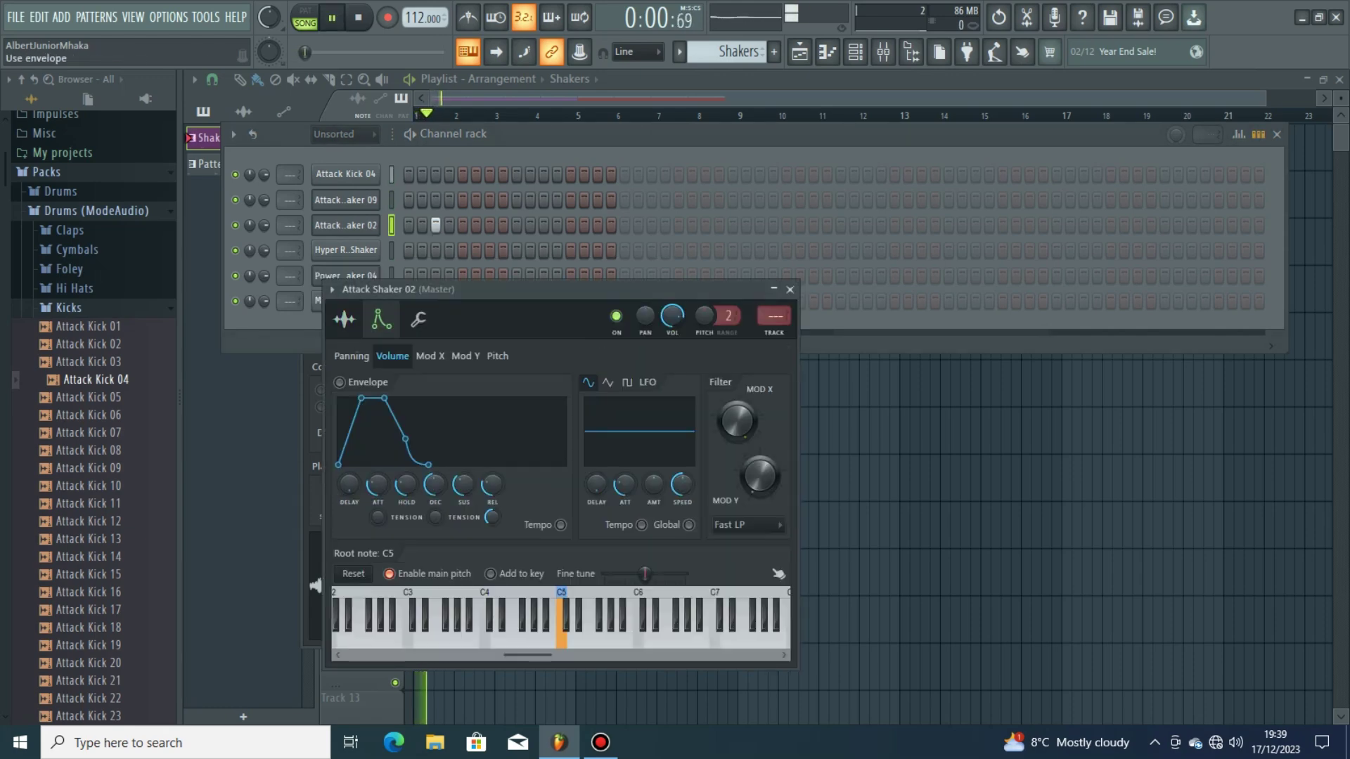
left_click(340, 382)
left_click_drag(377, 484, 406, 495)
mouse_move(435, 484)
left_mouse_down()
mouse_move(435, 504)
mouse_move(464, 498)
mouse_move(435, 499)
left_mouse_up()
key("space")
key("space")
key("space")
key("space")
- Tighten Attack Shaker 02's volume envelope further with a slightly shorter attack, no hold and a minimal release, then close its settings
left_click_drag(380, 398, 367, 398)
key("space")
key("space")
key("space")
key("space")
left_click_drag(436, 484, 492, 498)
key("space")
key("space")
left_click_drag(366, 398, 358, 398)
key("space")
key("space")
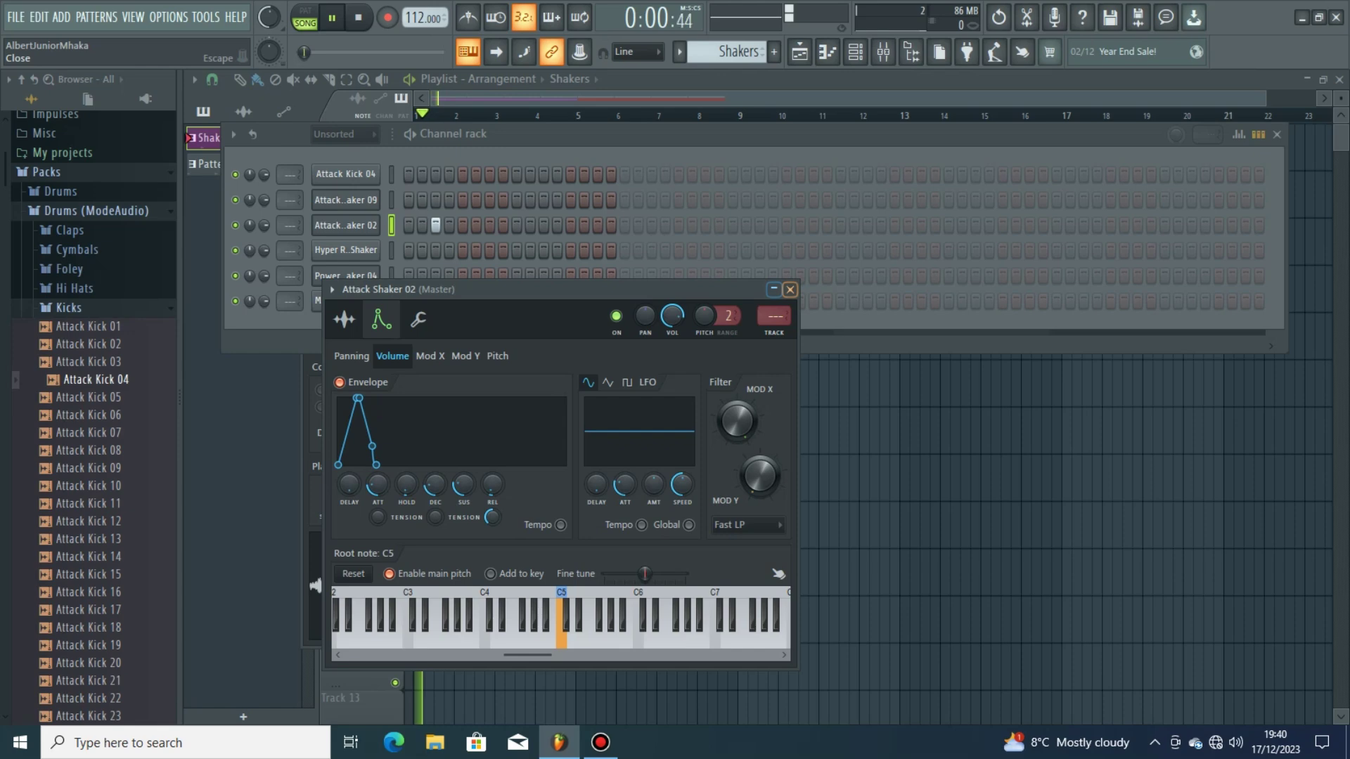
left_click(790, 289)
- Try the Power shaker 04 on step 6, the Hyper shaker on step 8 and Attack Shaker 09 on steps 8 and 7
key("space")
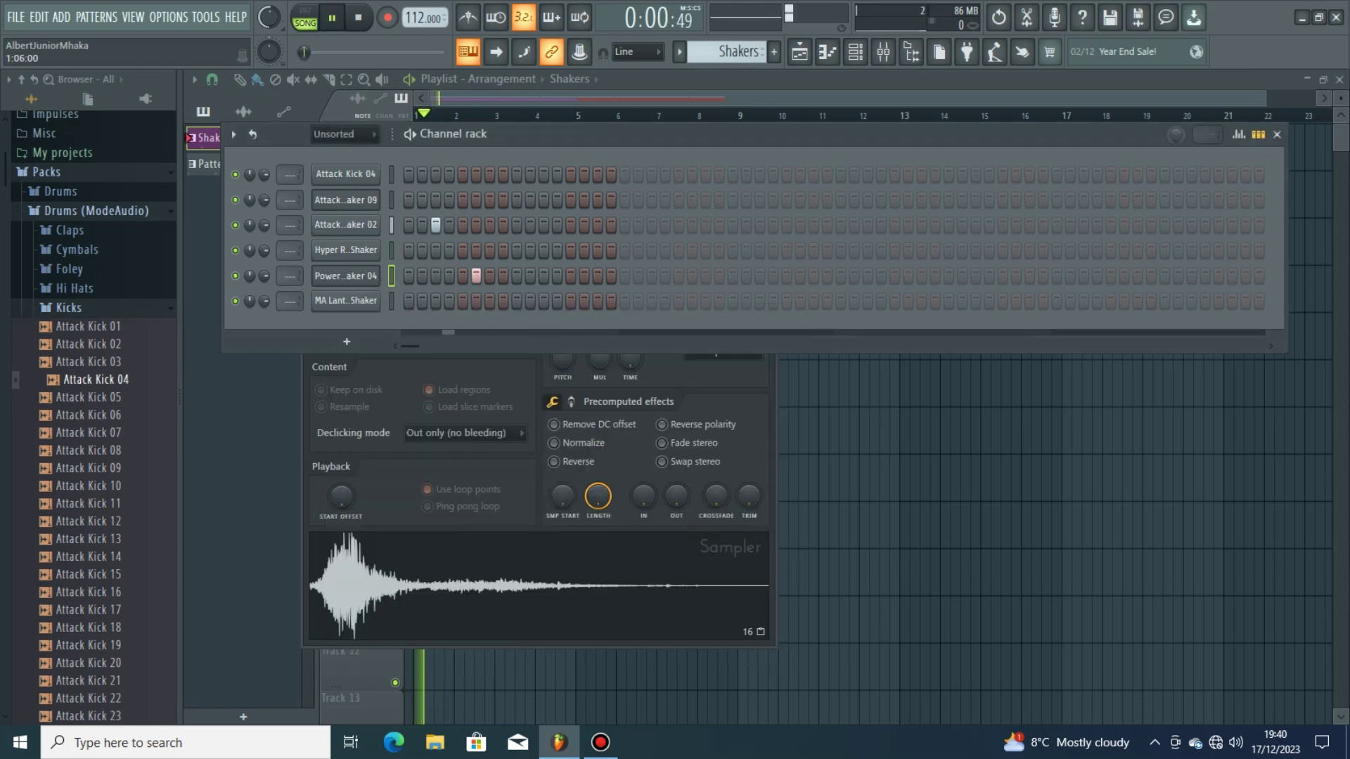
key("space")
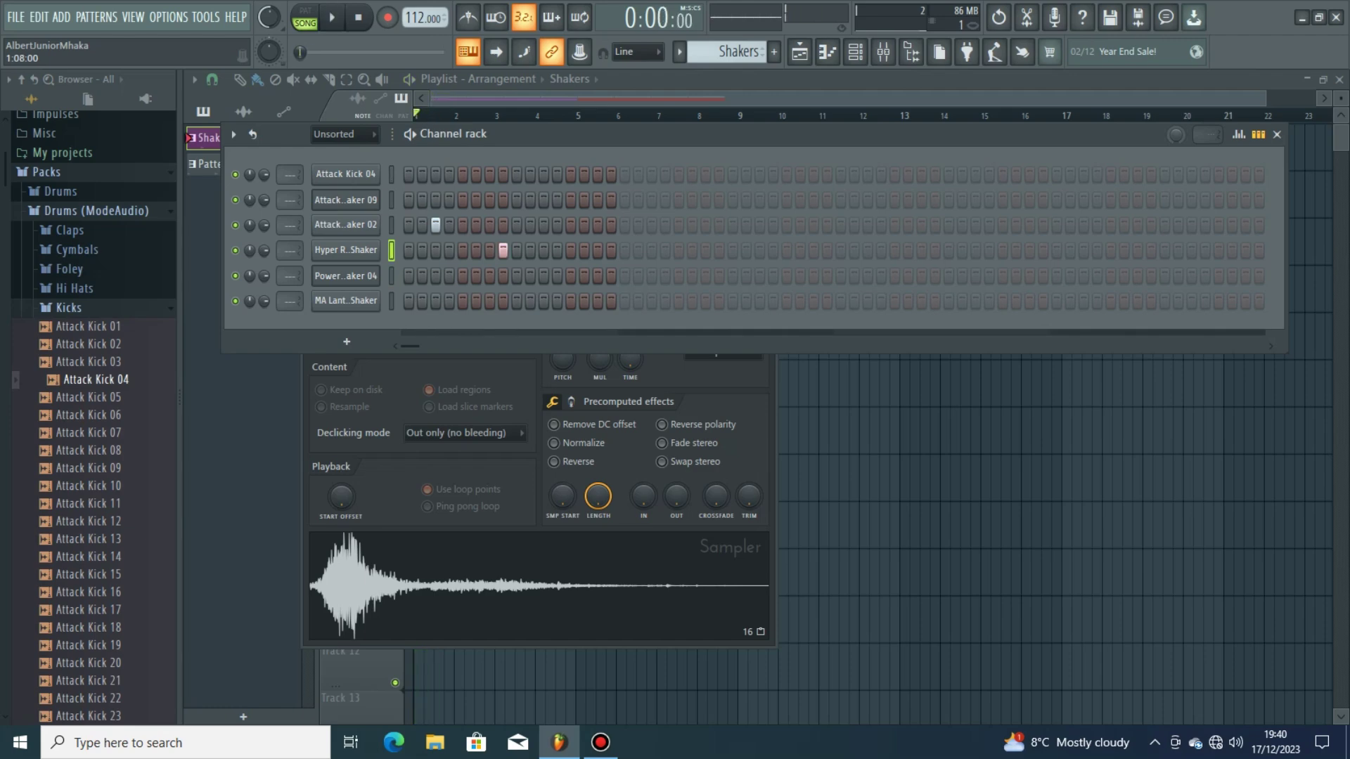
key("space")
left_click(502, 199)
right_click(503, 200)
key("space")
left_click(489, 200)
right_click(489, 200)
key("space")
- Place hits for Attack Shaker 09 on step 8, the Hyper shaker on step 7 and Attack Shaker 02 on step 11, previewing the pattern
left_click(503, 200)
key("space")
key("space")
left_click(391, 225)
left_click(544, 225)
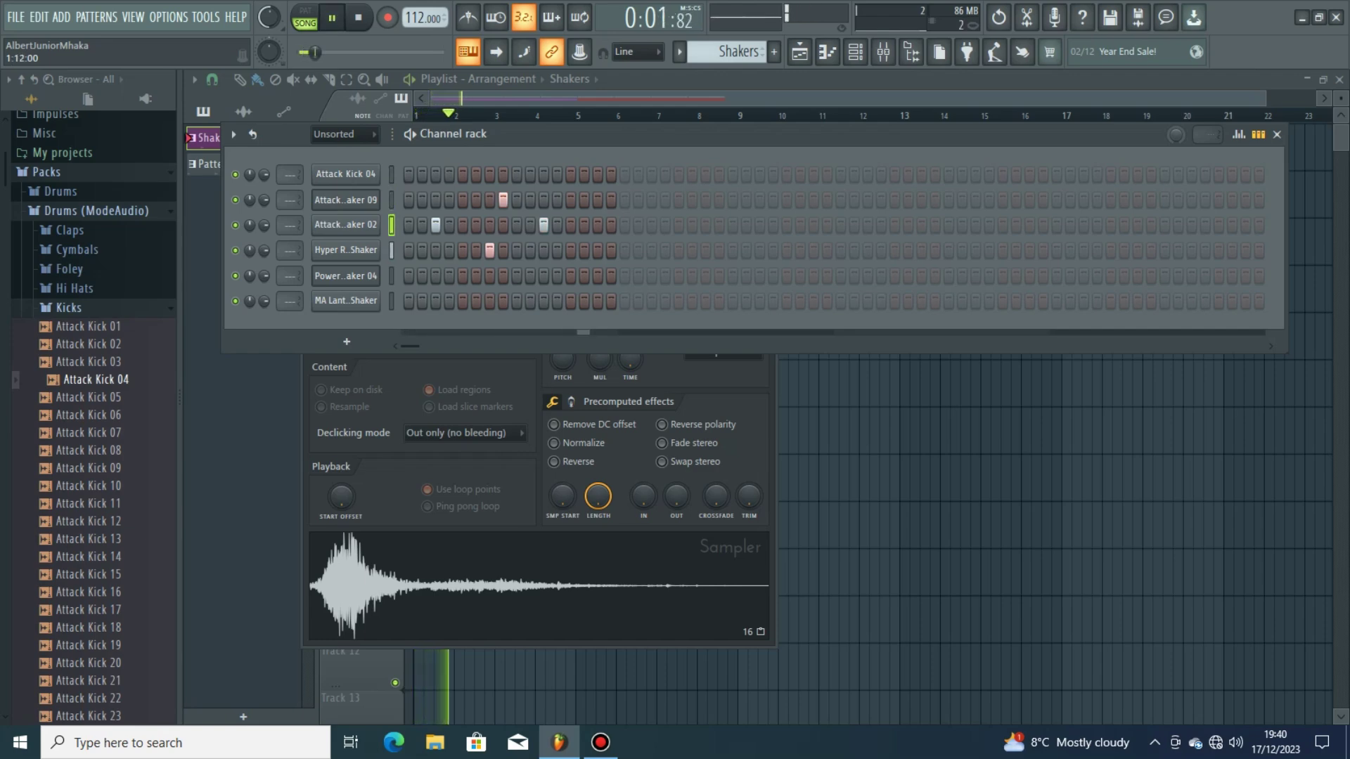
left_click(544, 225)
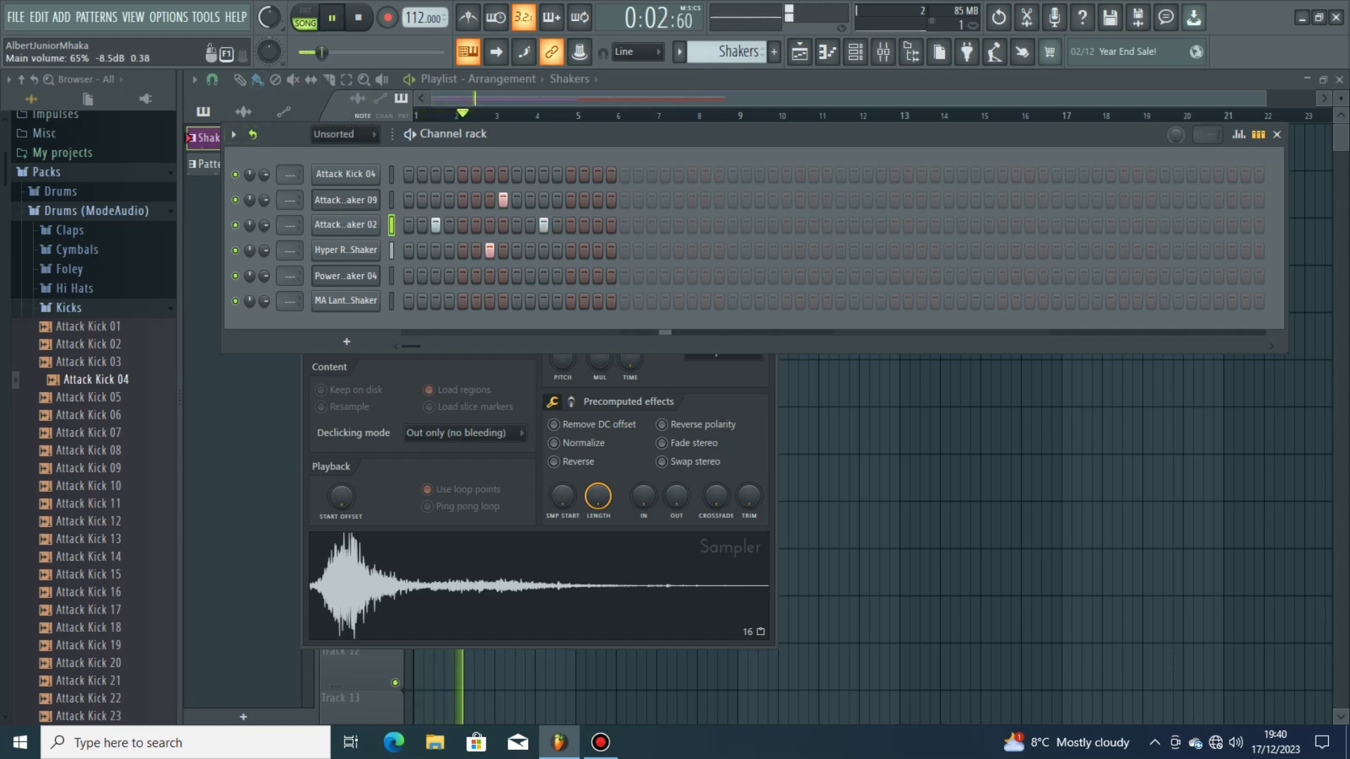
key("space")
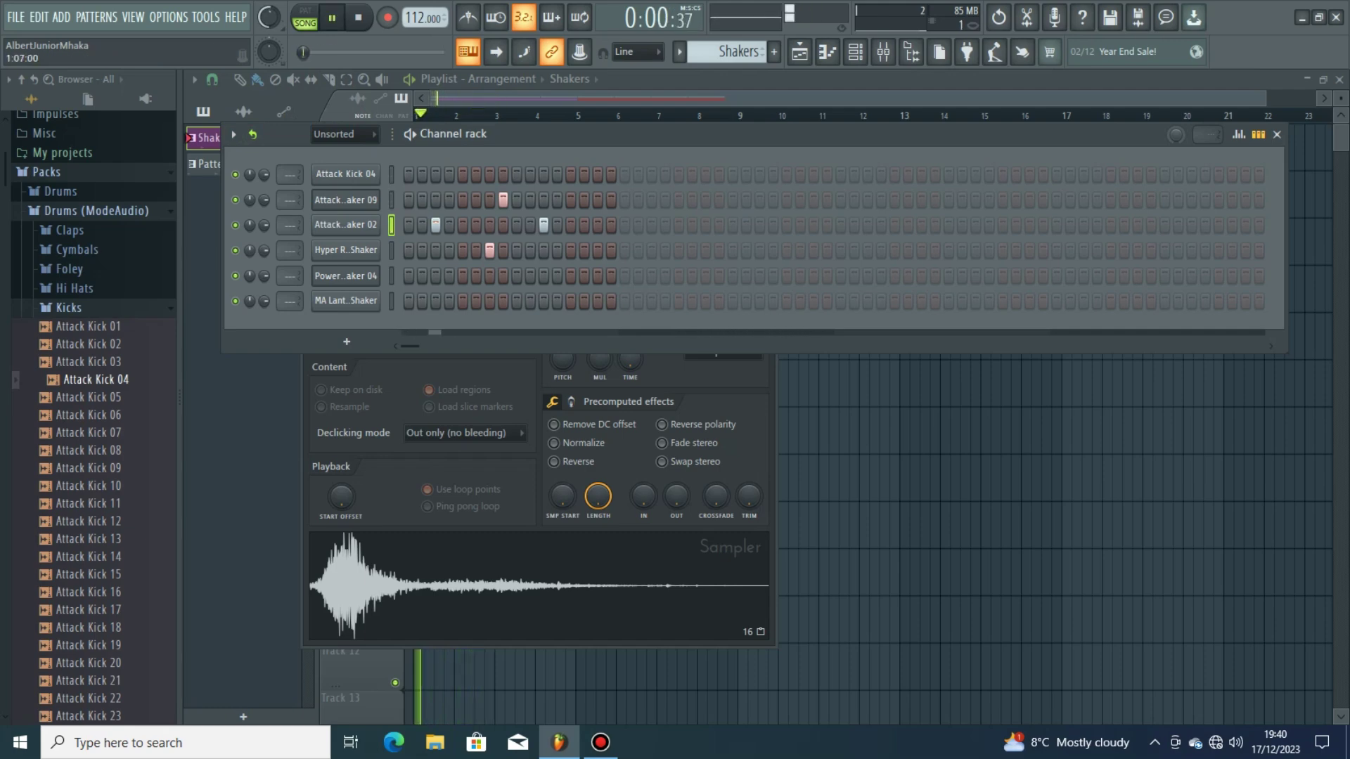
key("space")
key("space")
key("space")
key("space")
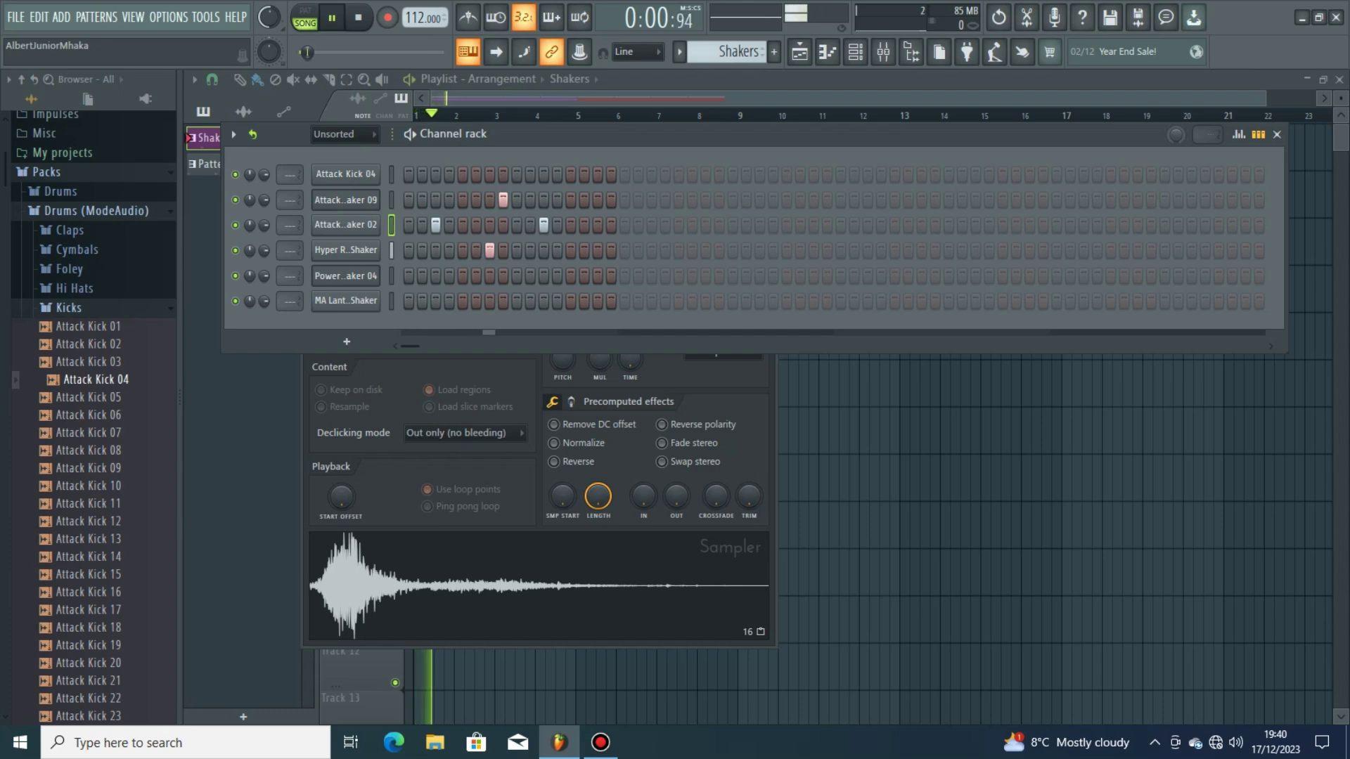
key("space")
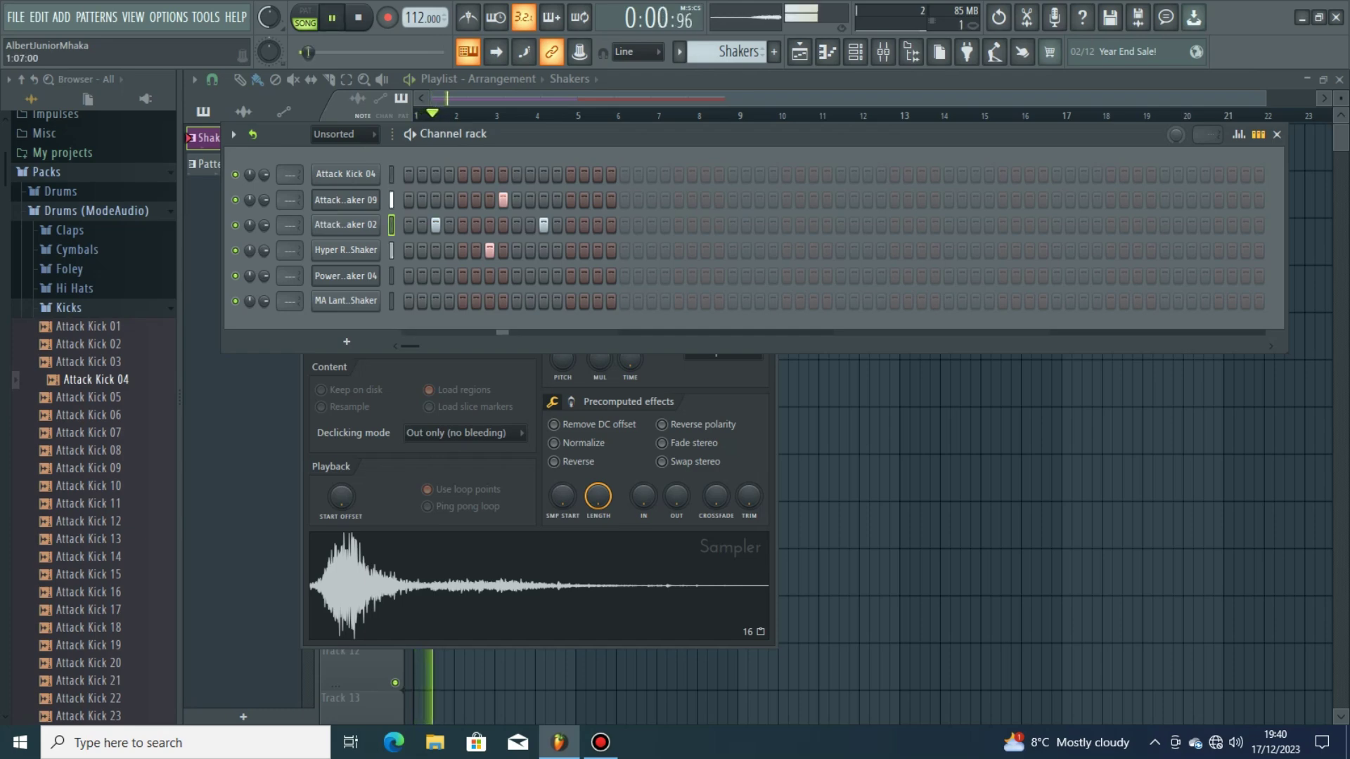
- Shorten the Hyper RagsToRiches Shaker's volume envelope with a brief attack, no hold or release, and 26% sustain
left_click(345, 250)
left_click_drag(451, 311, 422, 174)
left_click(375, 204)
left_click_drag(372, 369, 429, 411)
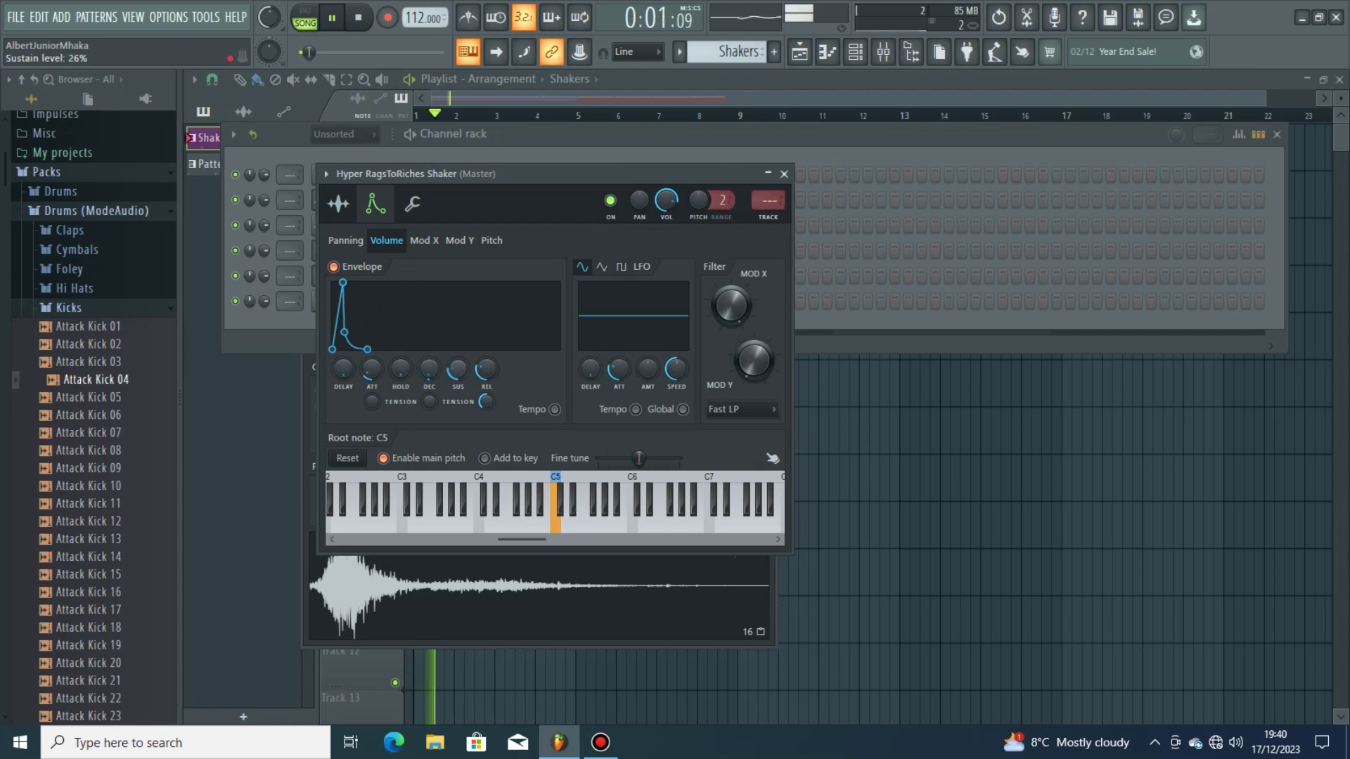
left_click_drag(486, 369, 458, 391)
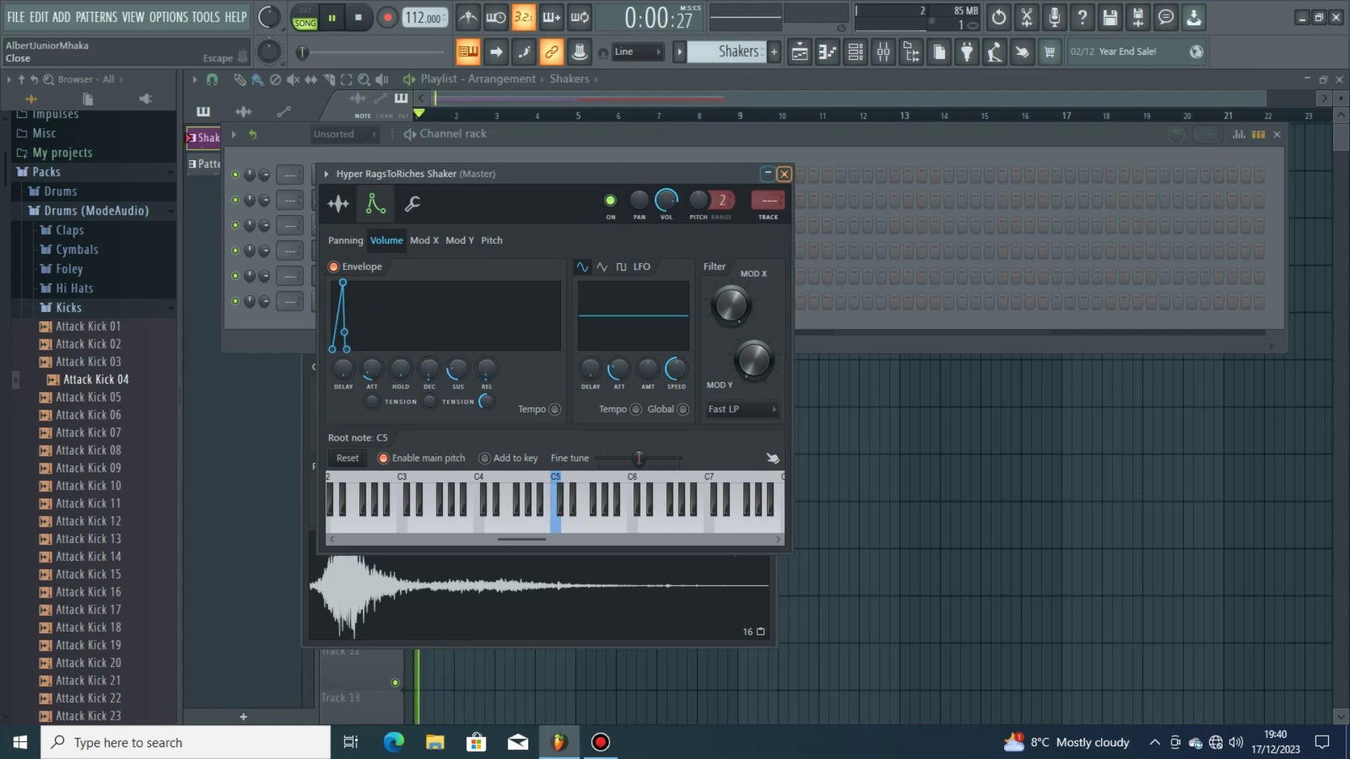
left_click(784, 174)
- Set the Hyper RagsToRiches Shaker's volume envelope delay to 5% and add a hit for it on step 13
left_click(345, 199)
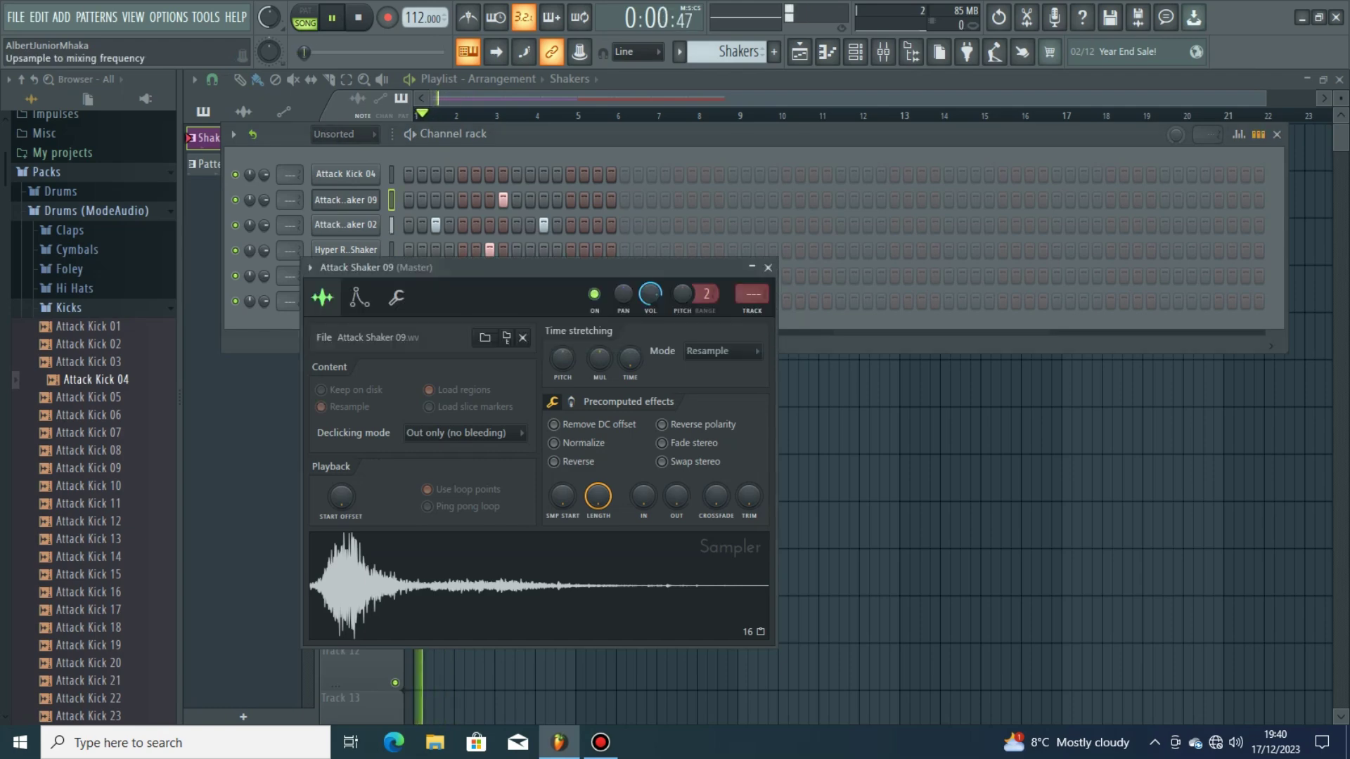
left_click(360, 298)
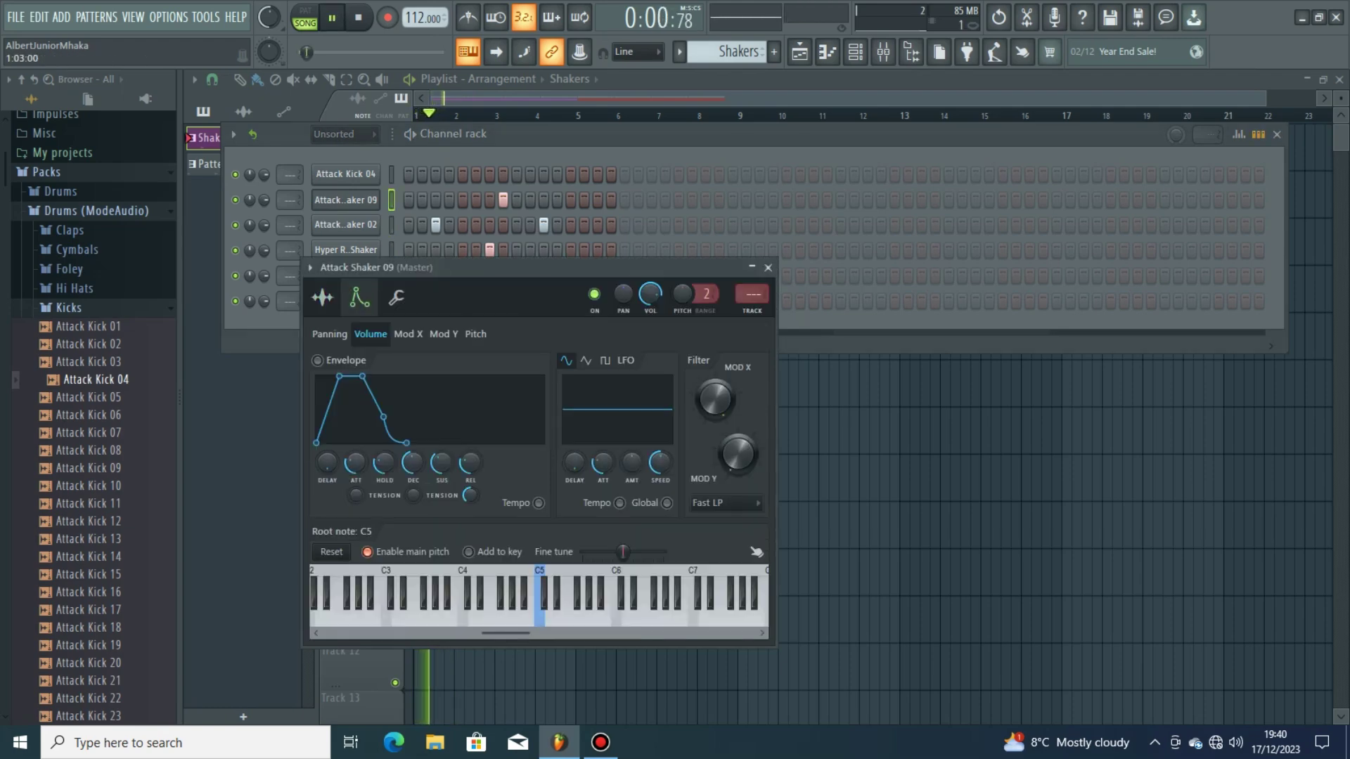
left_click(345, 250)
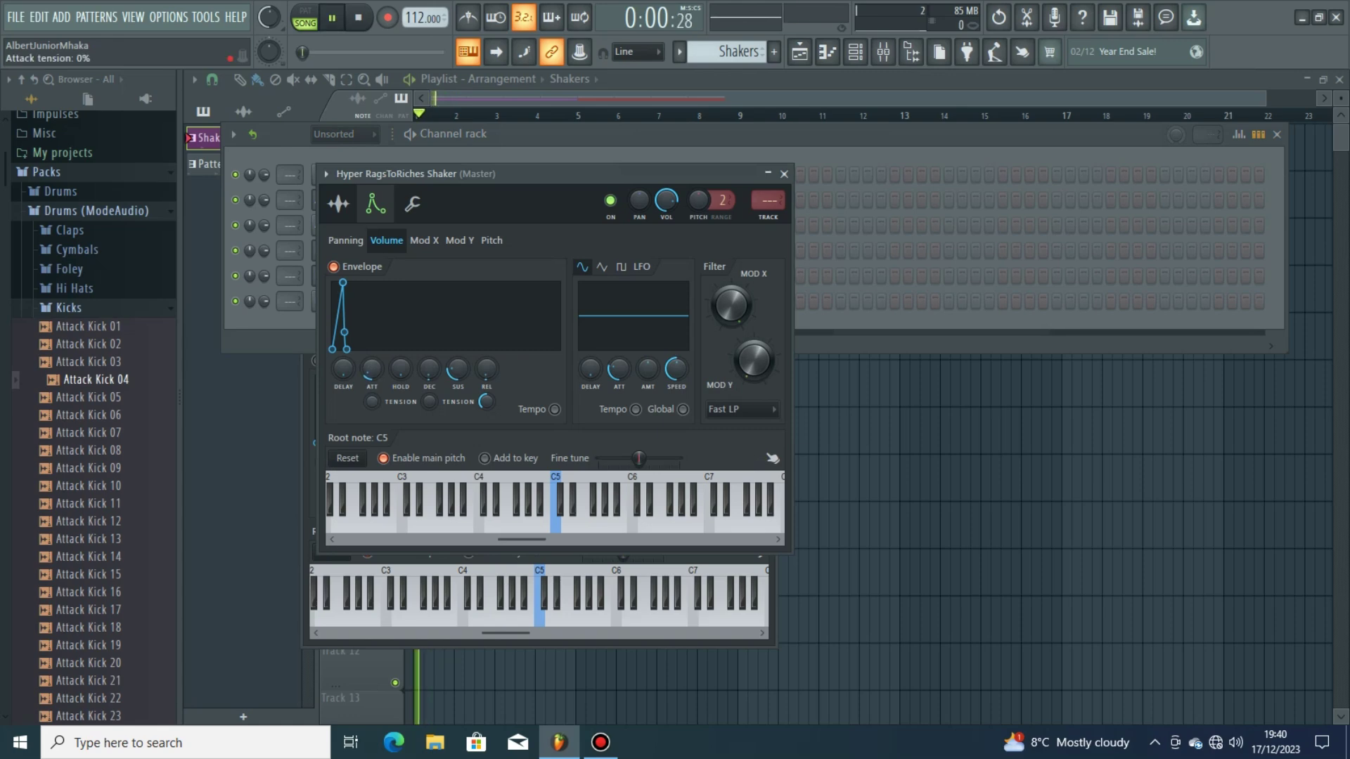
left_click_drag(343, 369, 343, 357)
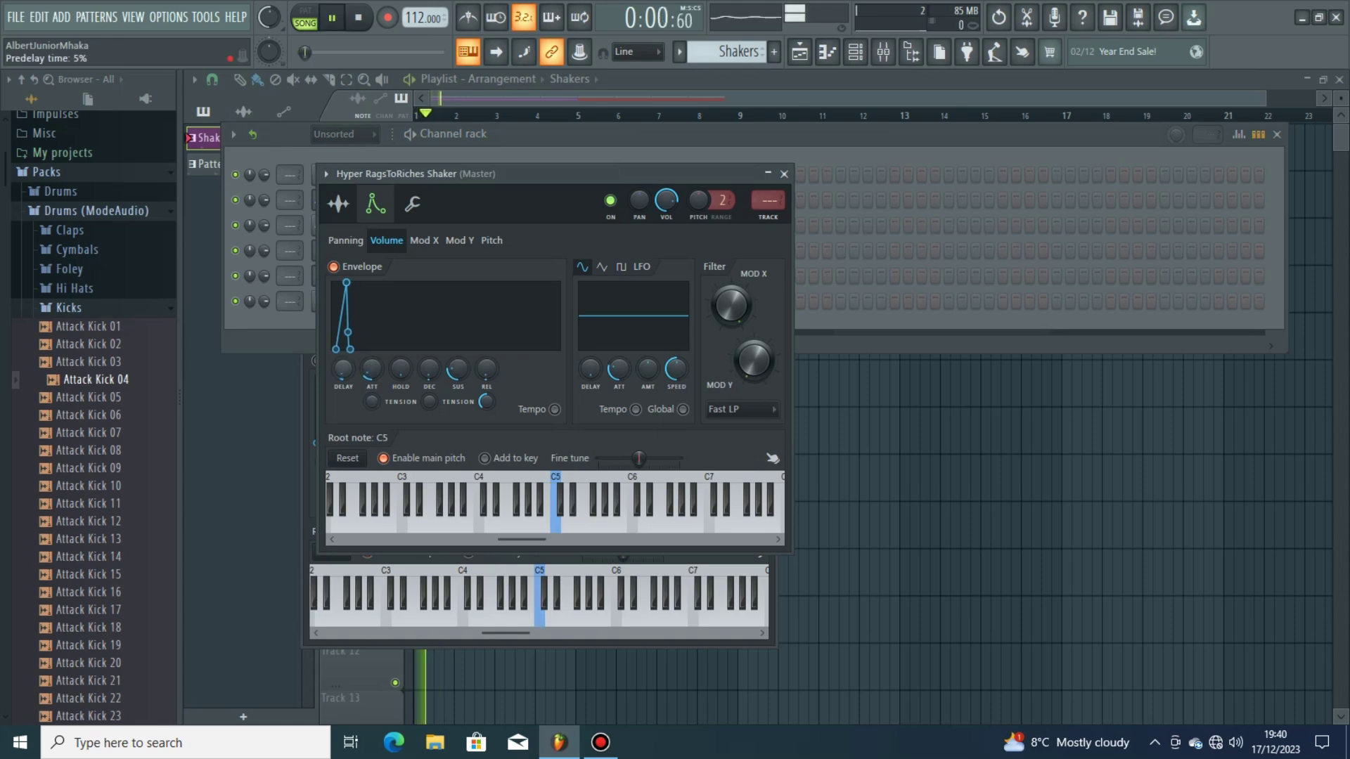
left_click(783, 174)
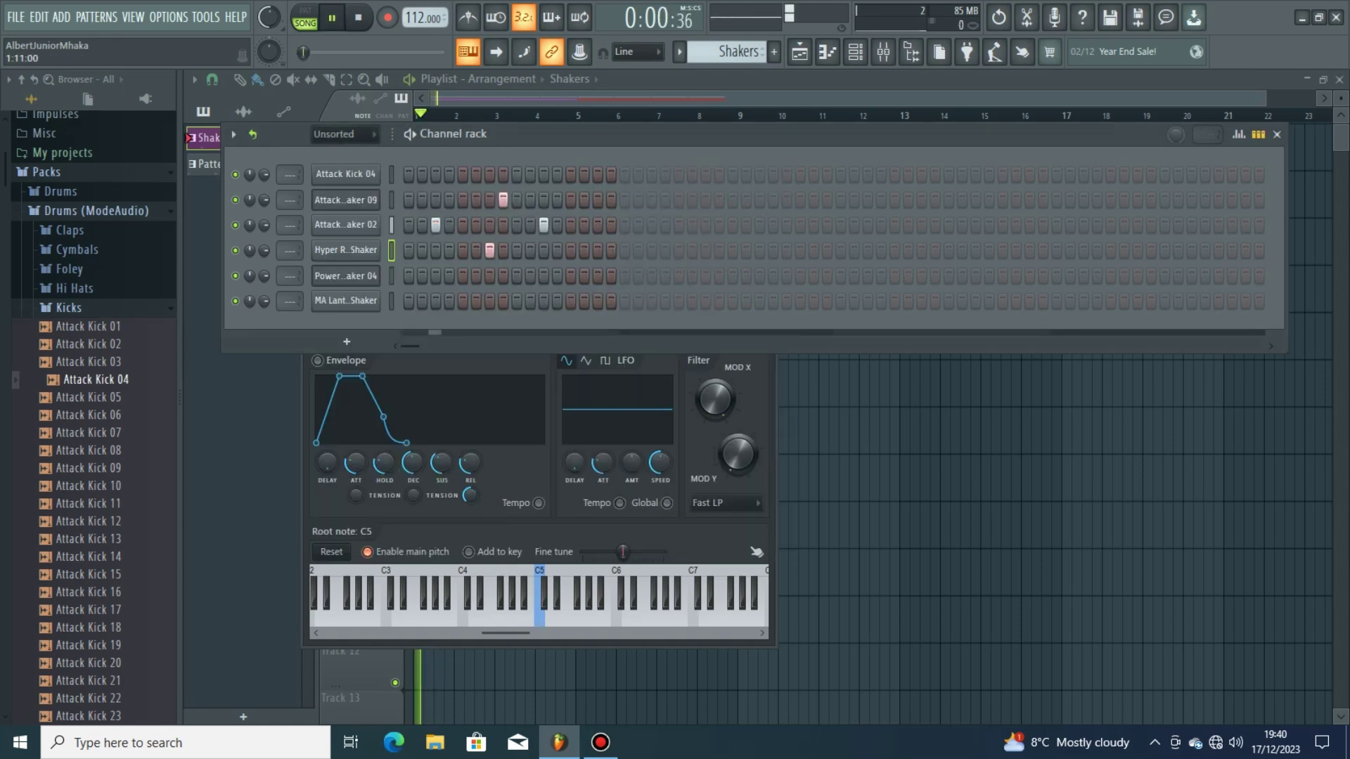
key("space")
left_click(571, 250)
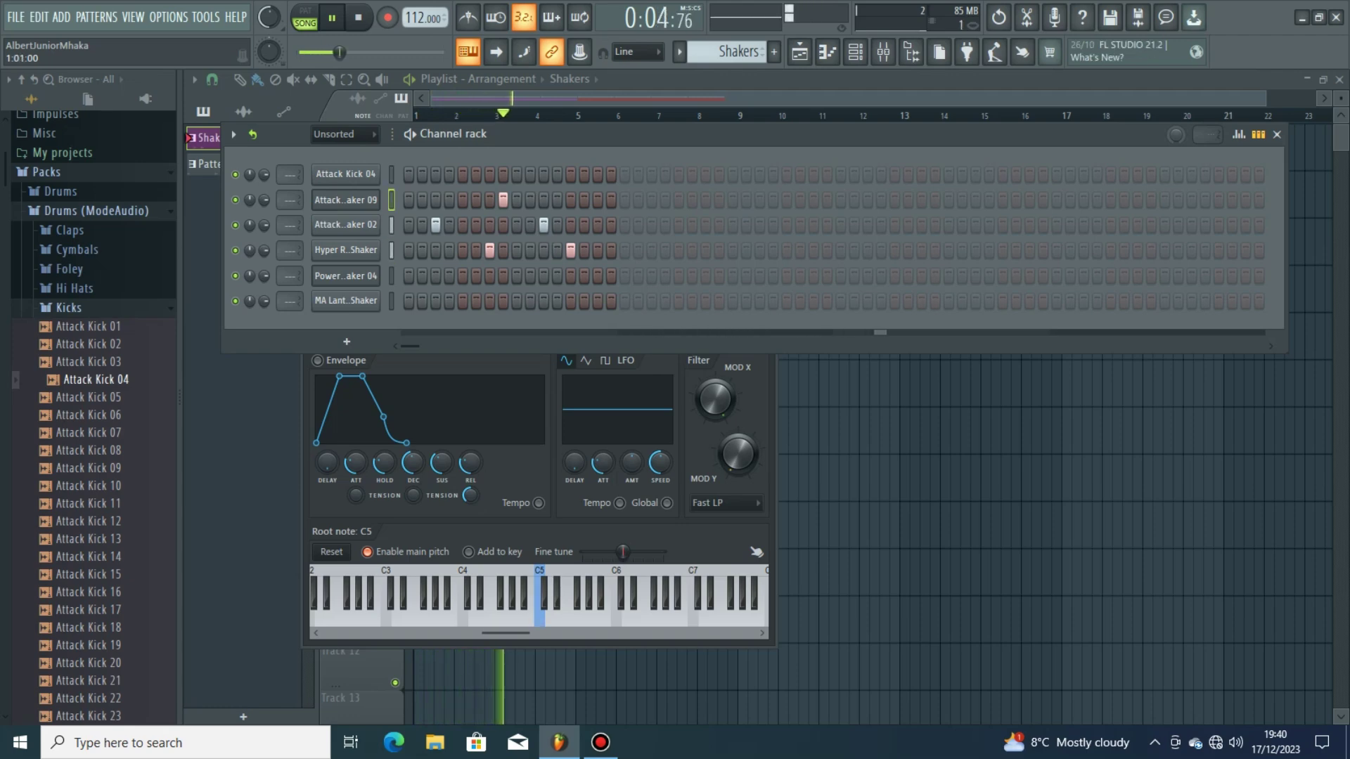
- Try the Power shaker 04 on steps 2 and 3 during playback, removing each hit again
left_click(422, 276)
key("space")
right_click(422, 276)
left_click(435, 276)
key("space")
key("space")
right_click(435, 276)
- Try the MA LanternLight Shaker on steps 2, 3 and 4 and keep the hit on step 4
left_click(422, 301)
key("space")
left_click(422, 301)
left_click(436, 301)
left_click(436, 301)
left_click(450, 301)
left_click(449, 301)
key("space")
left_click(422, 301)
left_click(450, 301)
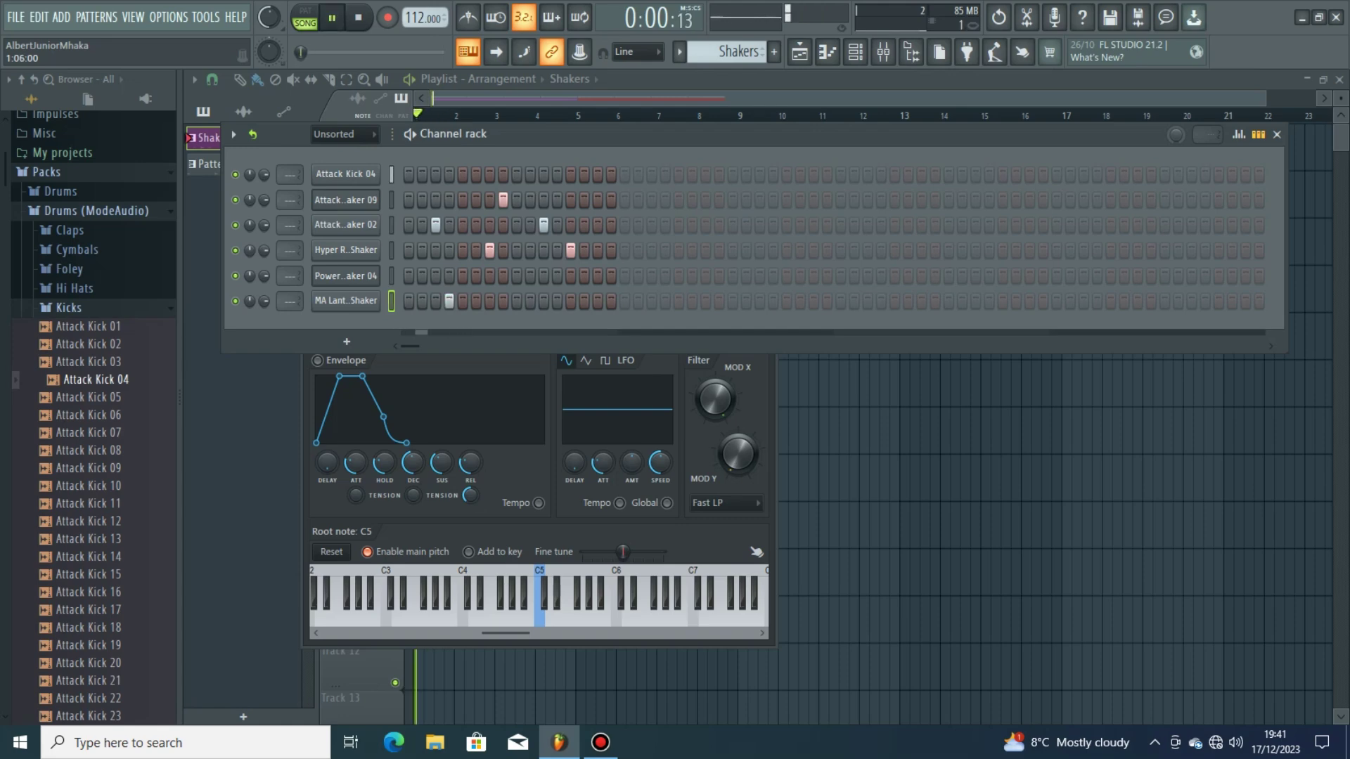
- Try Attack Shaker 09 on steps 5, 3 and 2, and keep its hit on step 1 instead
left_click(462, 200)
right_click(463, 200)
left_click(436, 199)
right_click(436, 200)
left_click(422, 200)
right_click(422, 200)
left_click(408, 200)
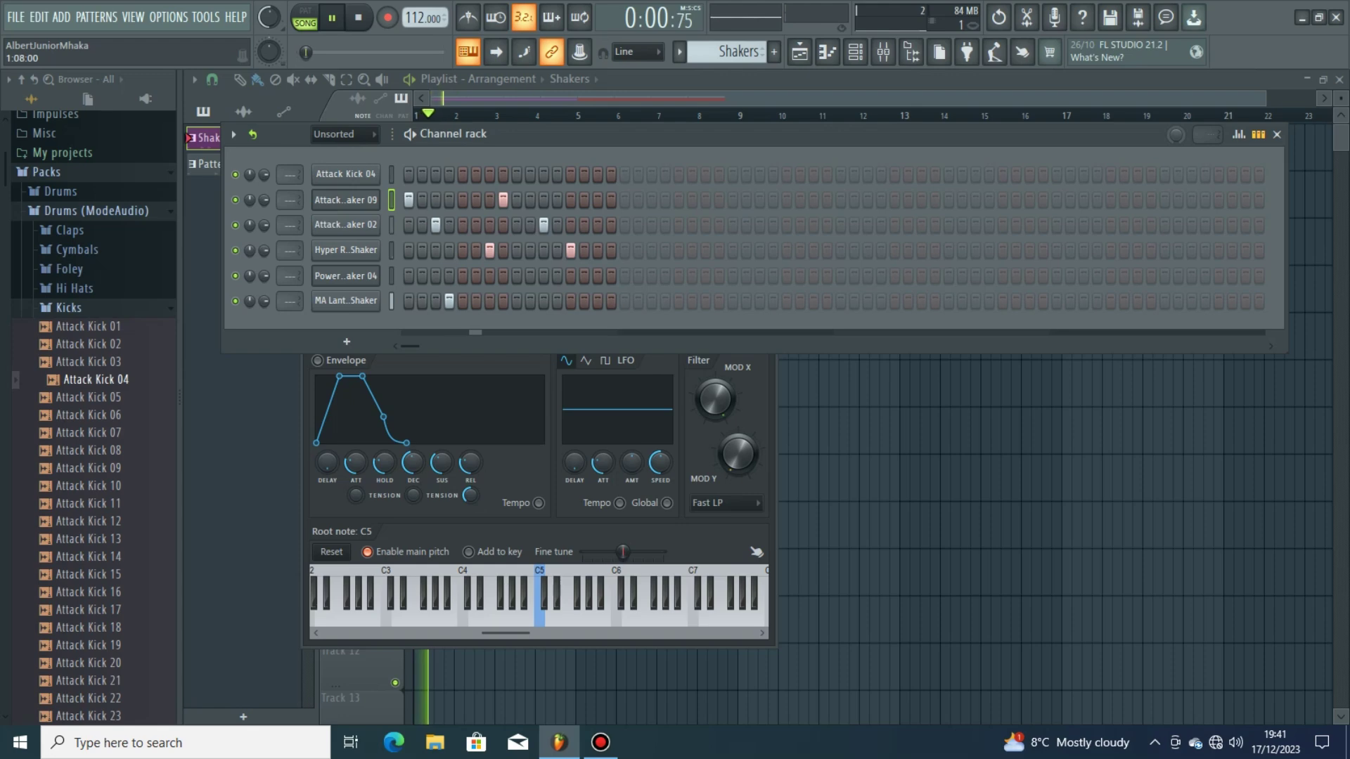
- Add MA LanternLight Shaker hits on steps 10 and 15 after trying steps 7 and 6
left_click(489, 301)
right_click(489, 301)
left_click(476, 301)
right_click(476, 301)
left_click(530, 301)
left_click(598, 301)
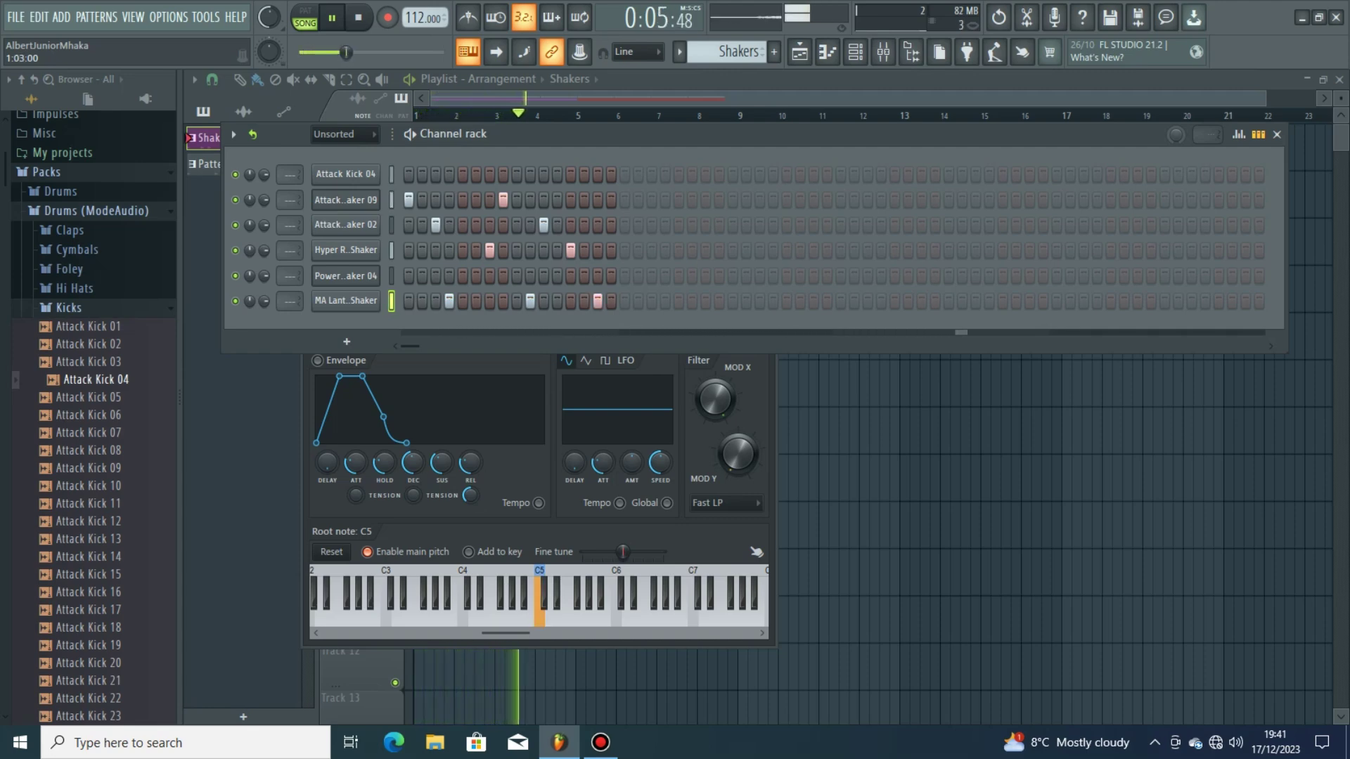
- View the MA LanternLight Shaker's sampler settings during playback and return to the Channel rack
left_click(345, 301)
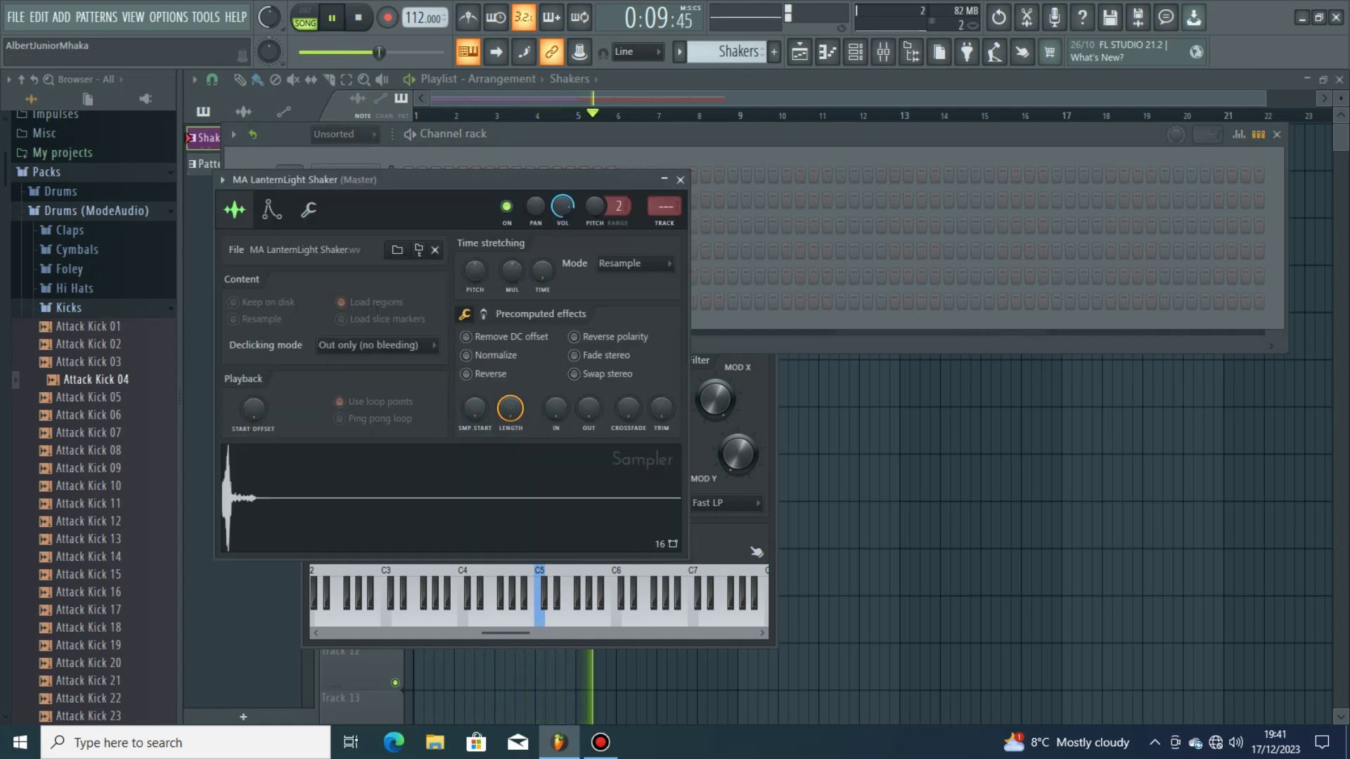
left_click_drag(379, 52, 404, 52)
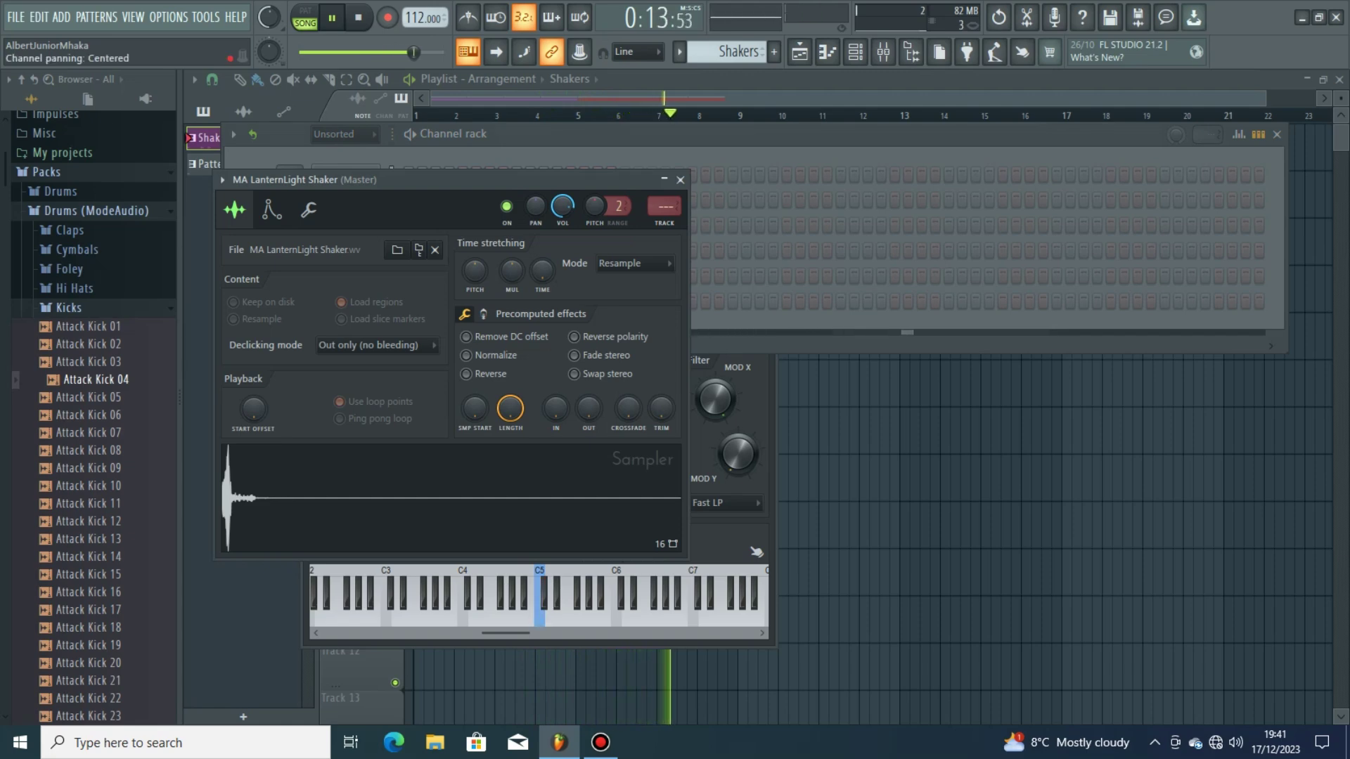
key("F6")
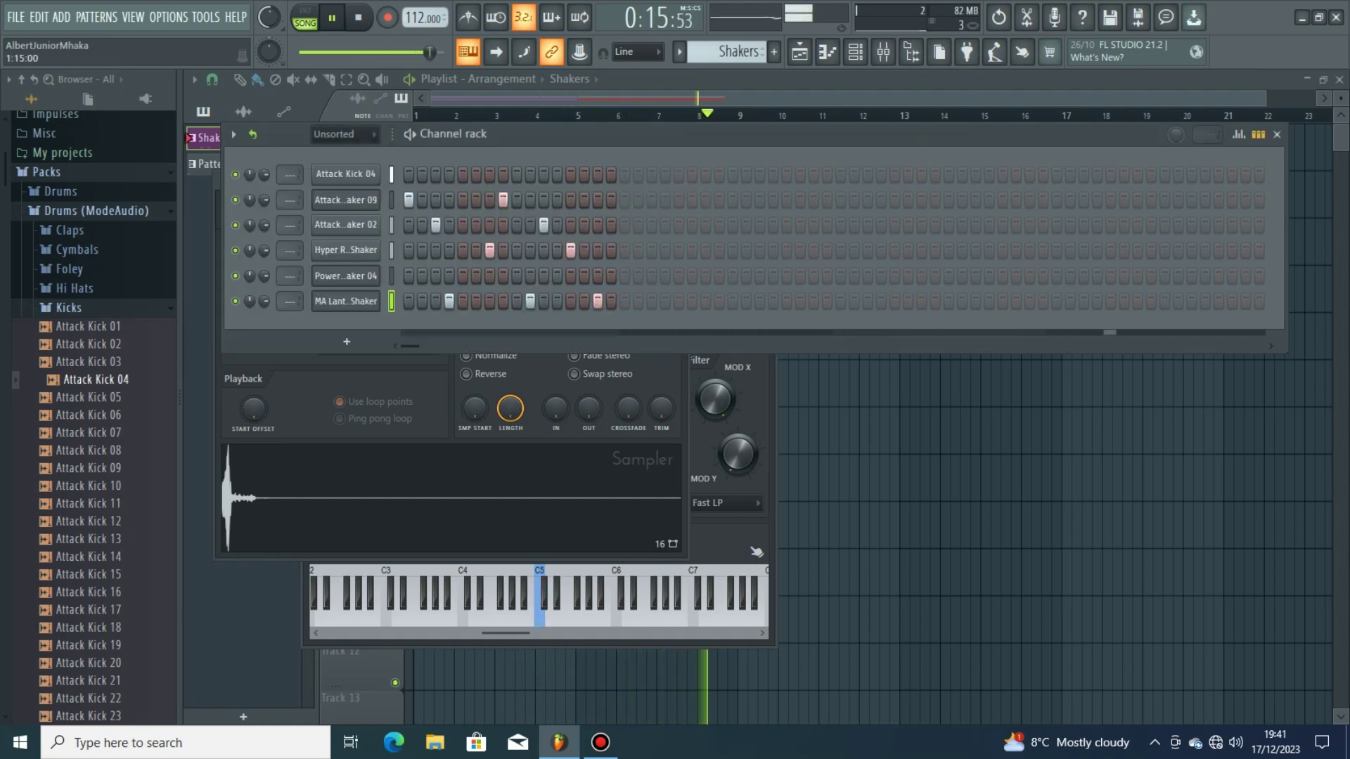
- Enable the MA LanternLight Shaker's volume envelope and shape it with a short attack and hold and a 37% decay
left_click(346, 301)
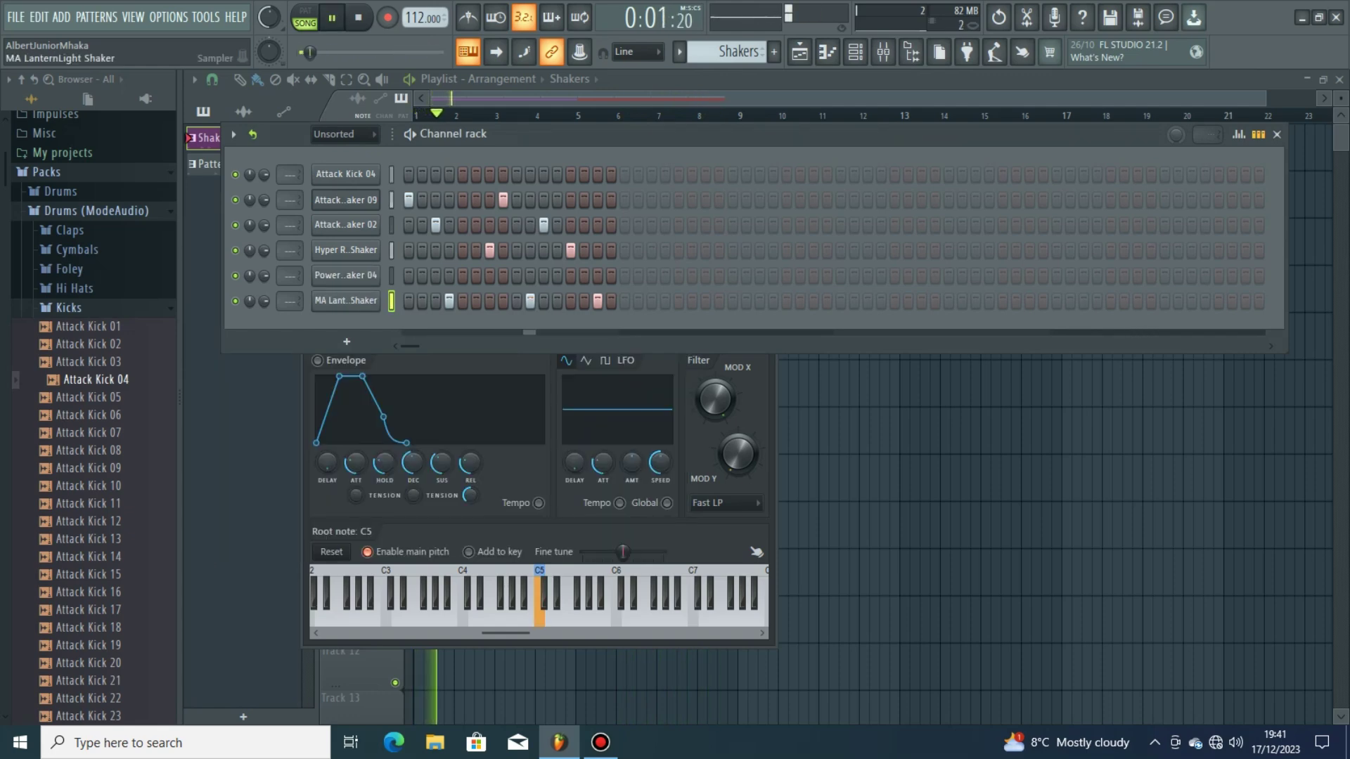
left_click(345, 301)
key("space")
left_click(271, 209)
key("space")
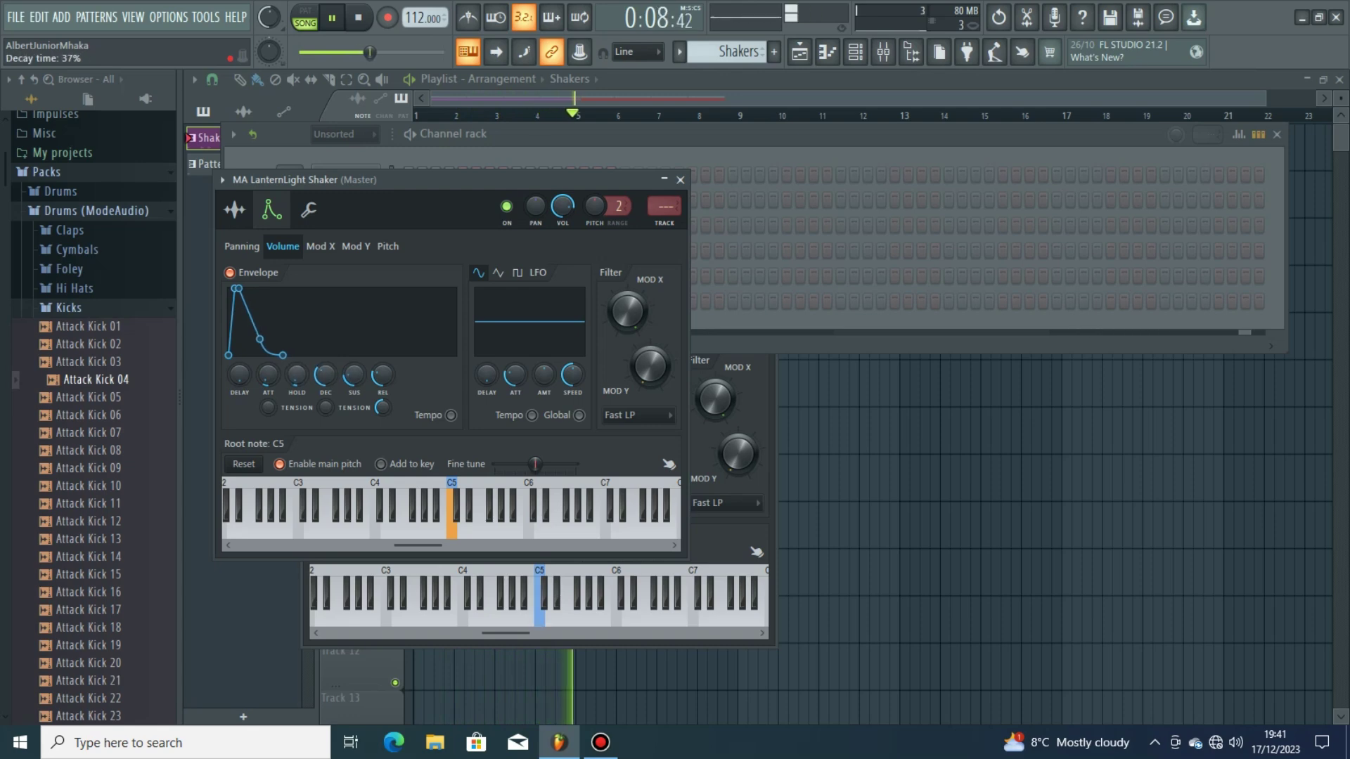
left_click(680, 180)
- Add Attack Shaker 09 hits on steps 4, 5, 12 and 13 and lower their velocities in the graph editor
key("space")
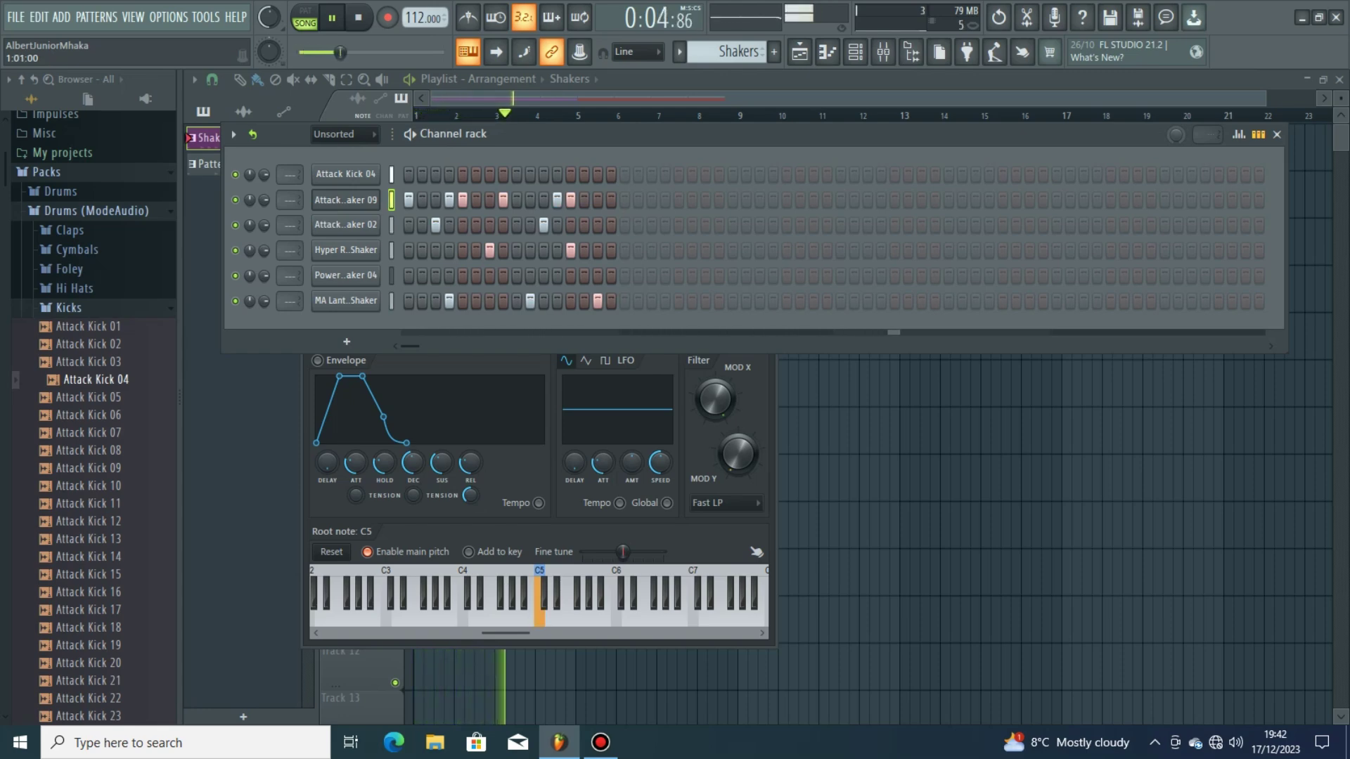
left_click(1239, 134)
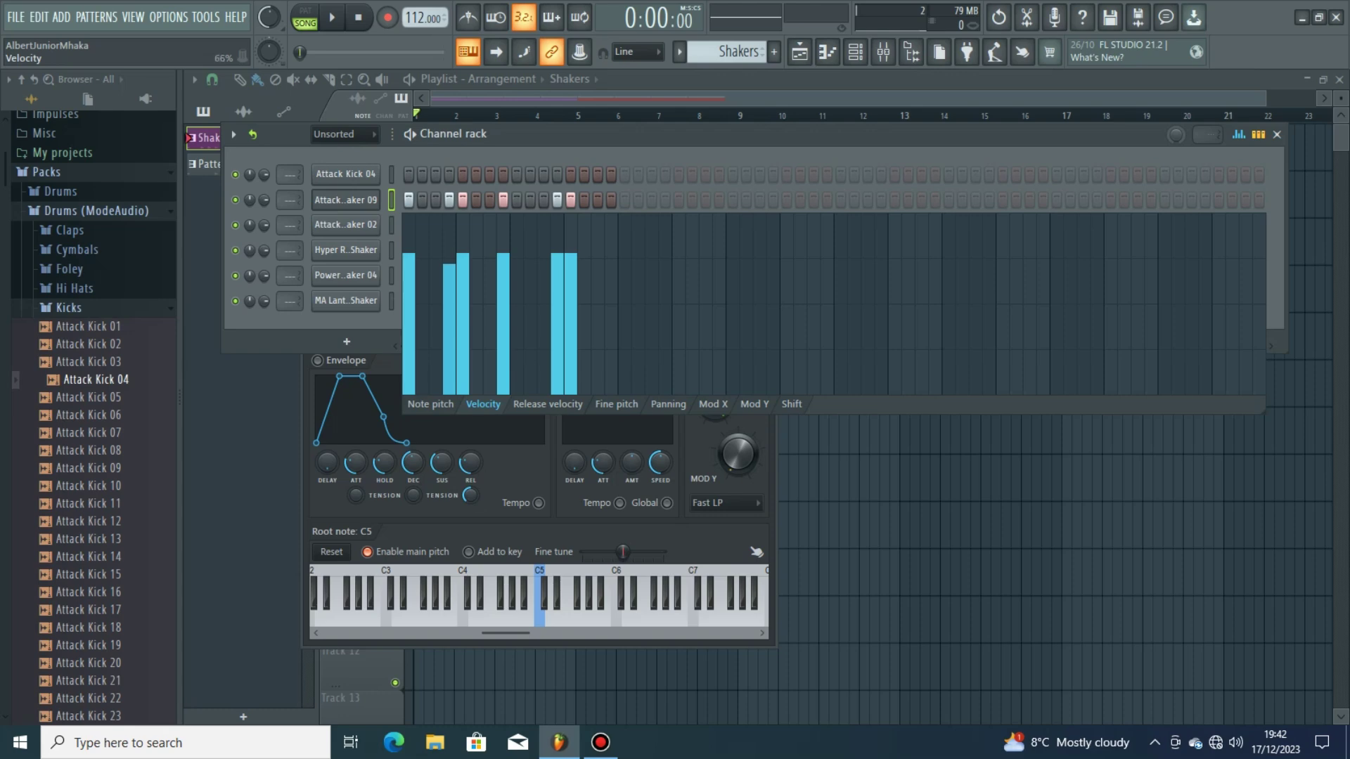
left_click_drag(557, 263, 570, 303)
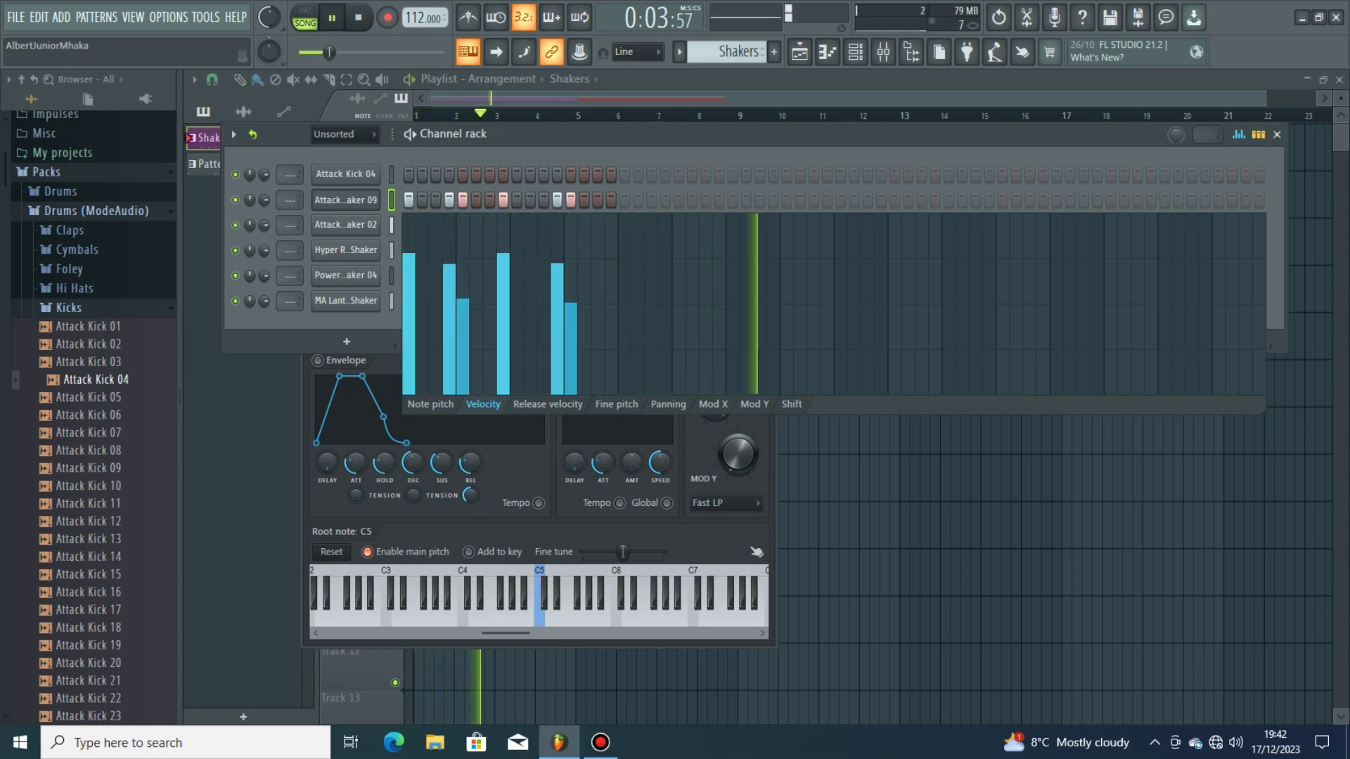
- Remove the MA LanternLight Shaker hit on step 15 and add an Attack Shaker 09 hit on step 15 instead
left_click(883, 52)
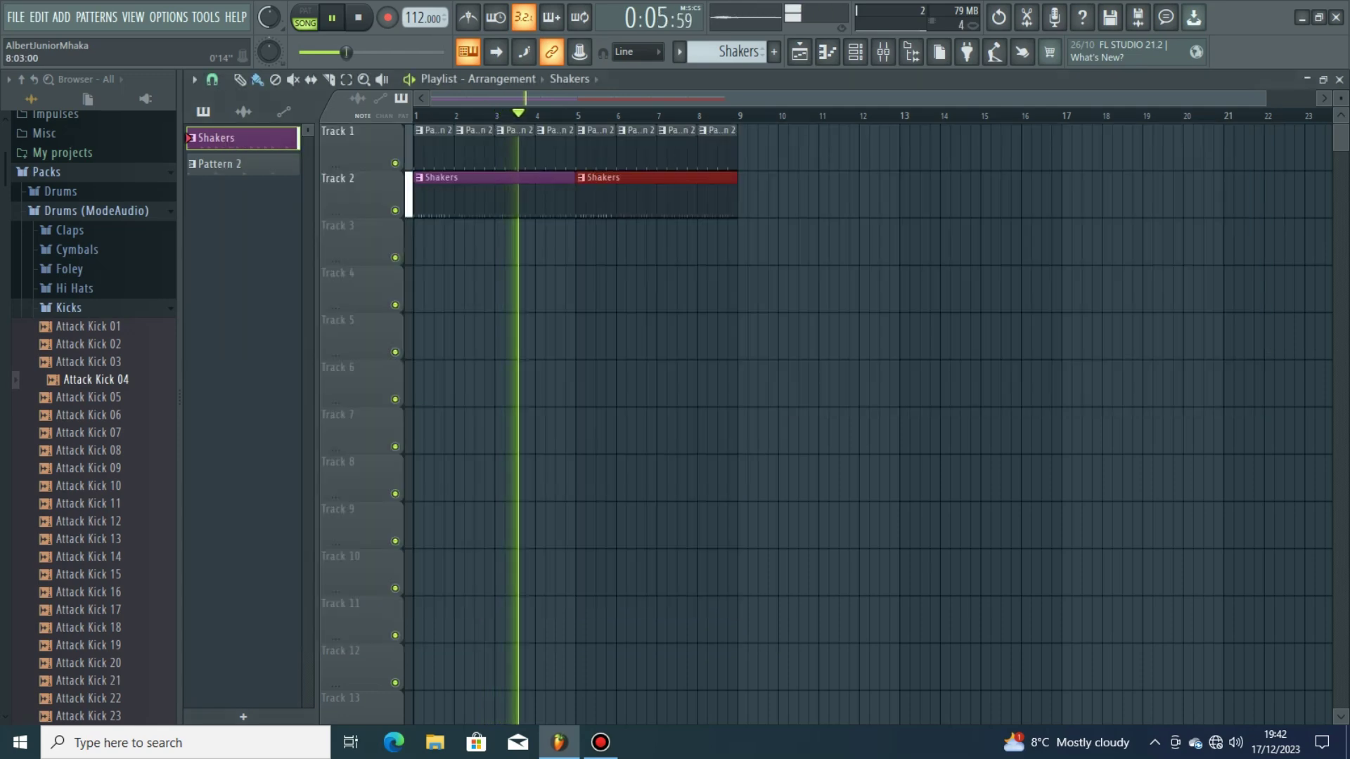
left_click(883, 51)
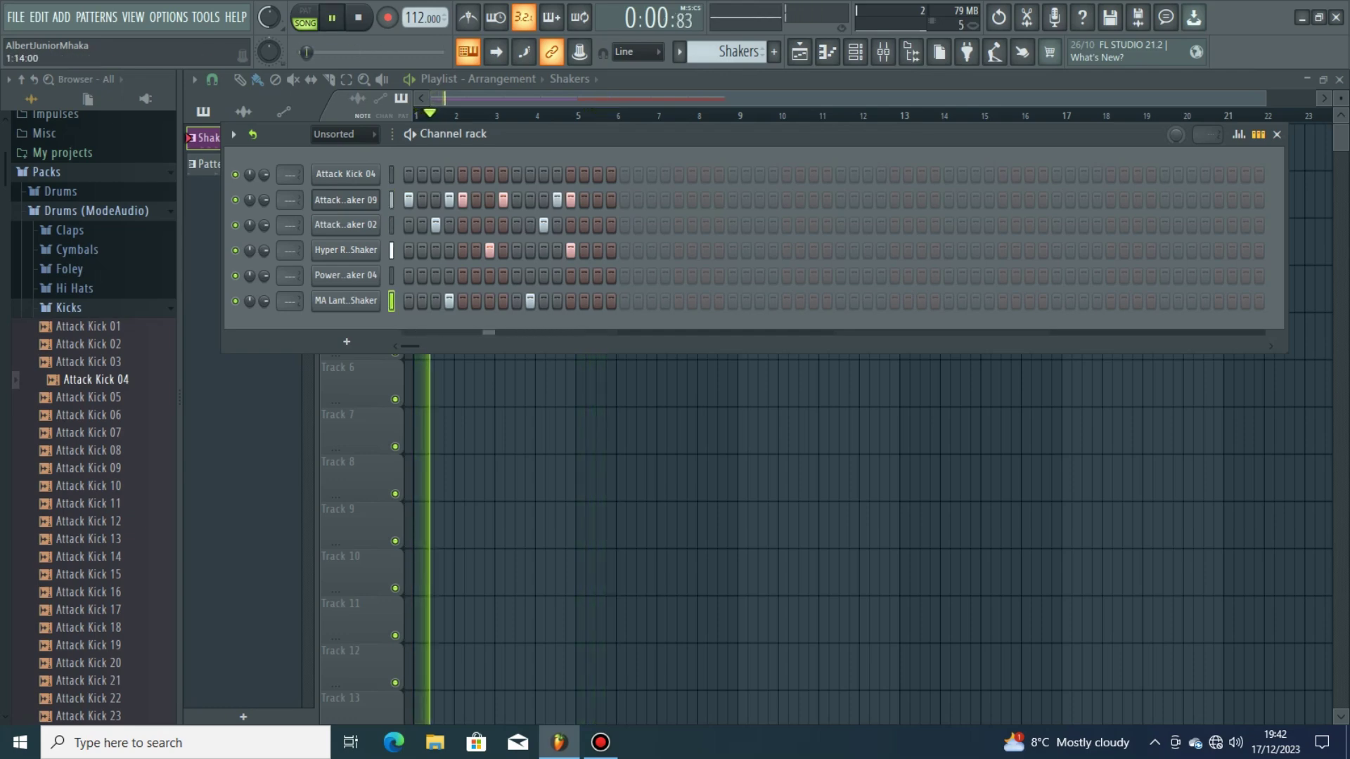
key("space")
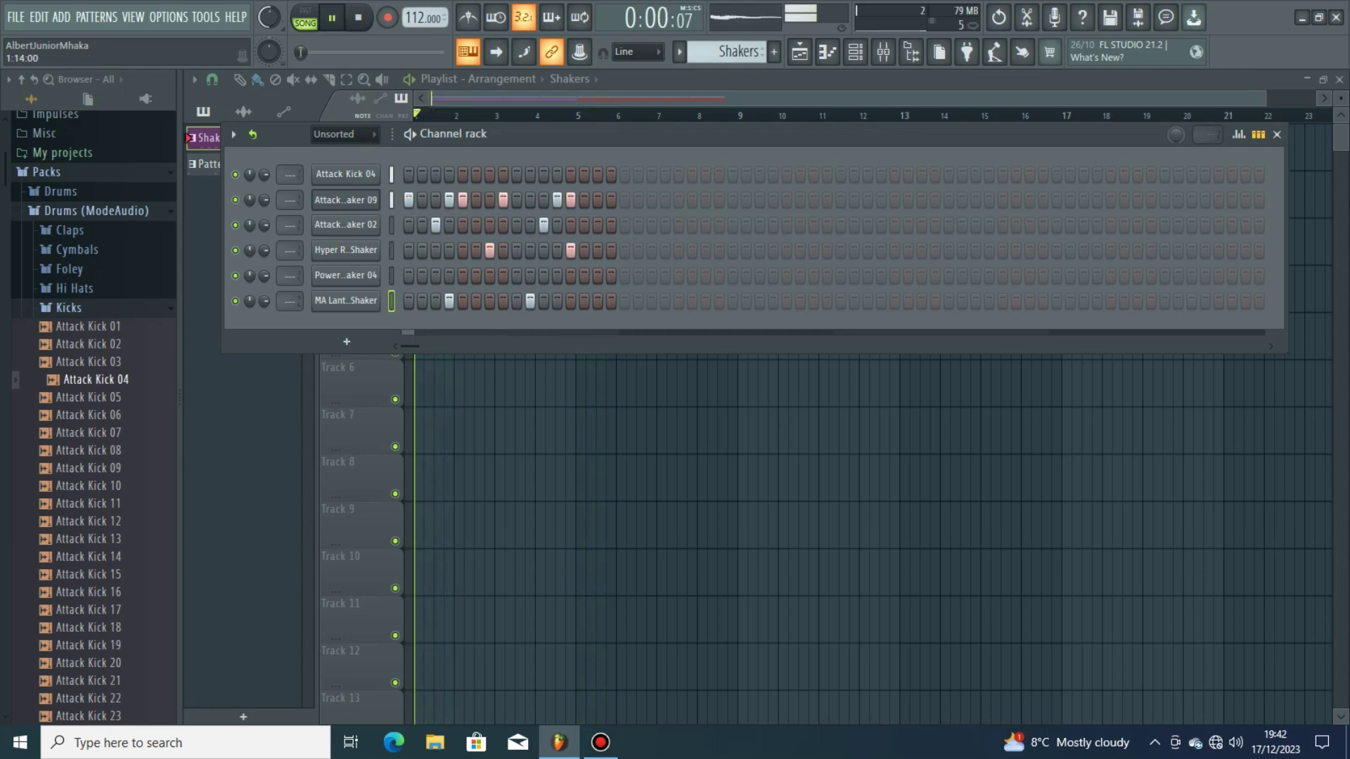
right_click(583, 301)
key("space")
key("space")
left_click(598, 200)
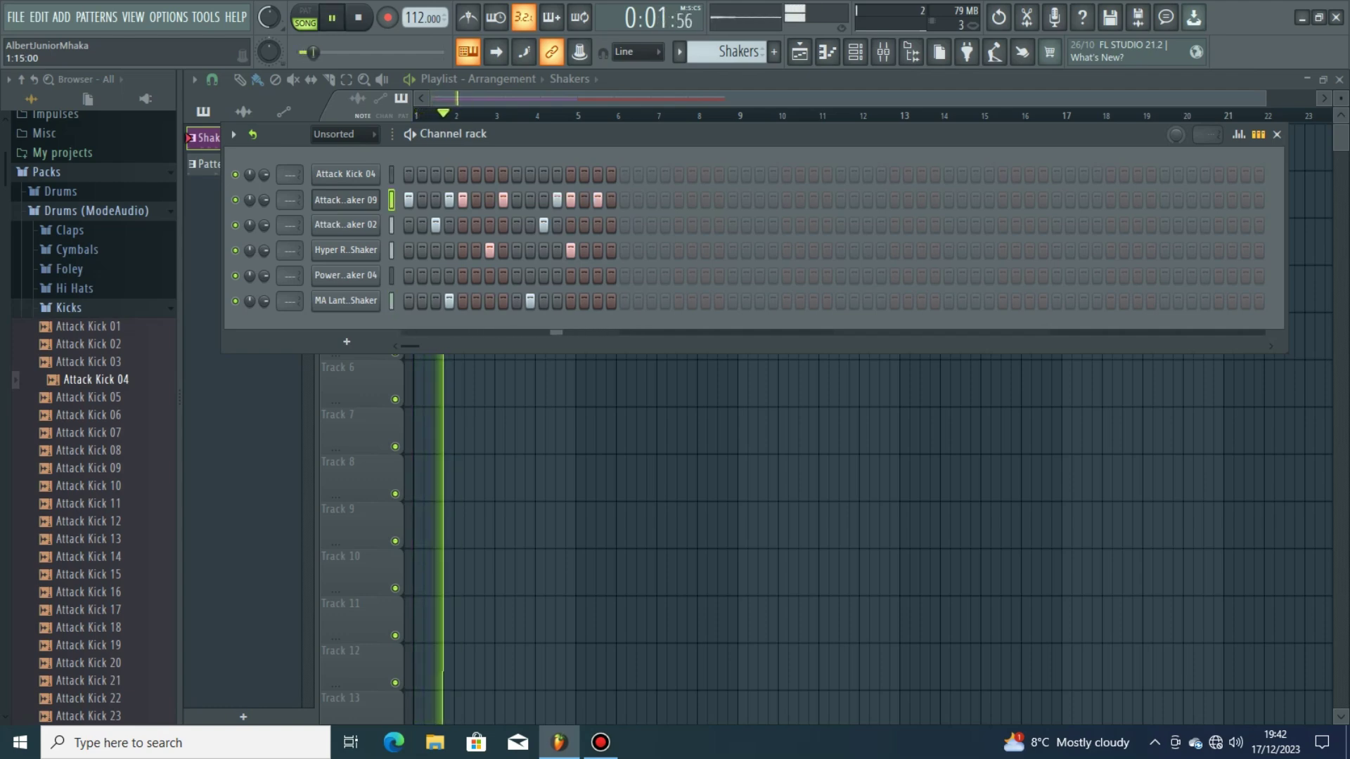
- Try MA LanternLight Shaker hits on steps 15 and 14
left_click(598, 301)
left_click(598, 301)
left_click(584, 301)
left_click(584, 301)
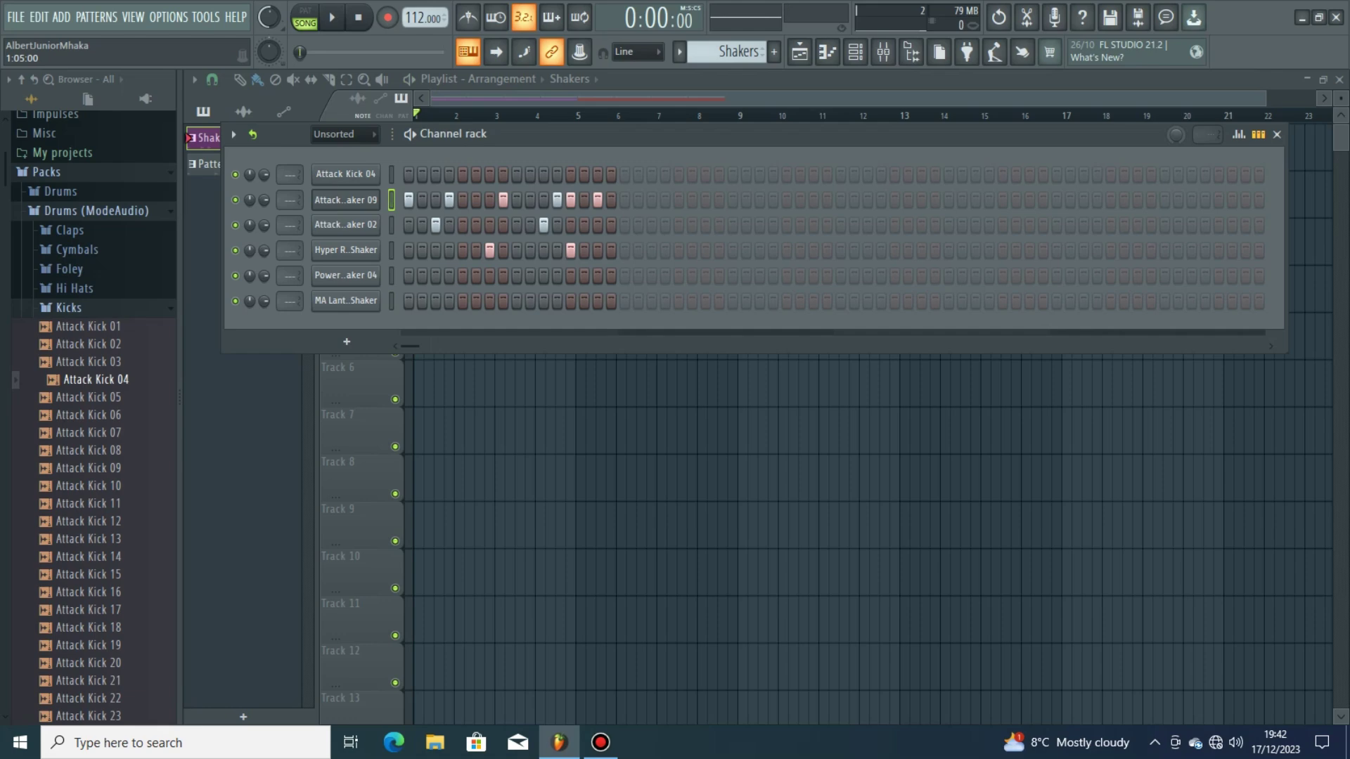
- Copy Attack Shaker 09's pattern to the MA LanternLight Shaker and keep only its hits on steps 5, 8 and 15
right_click(345, 200)
left_click(566, 215)
right_click(345, 301)
left_click(567, 334)
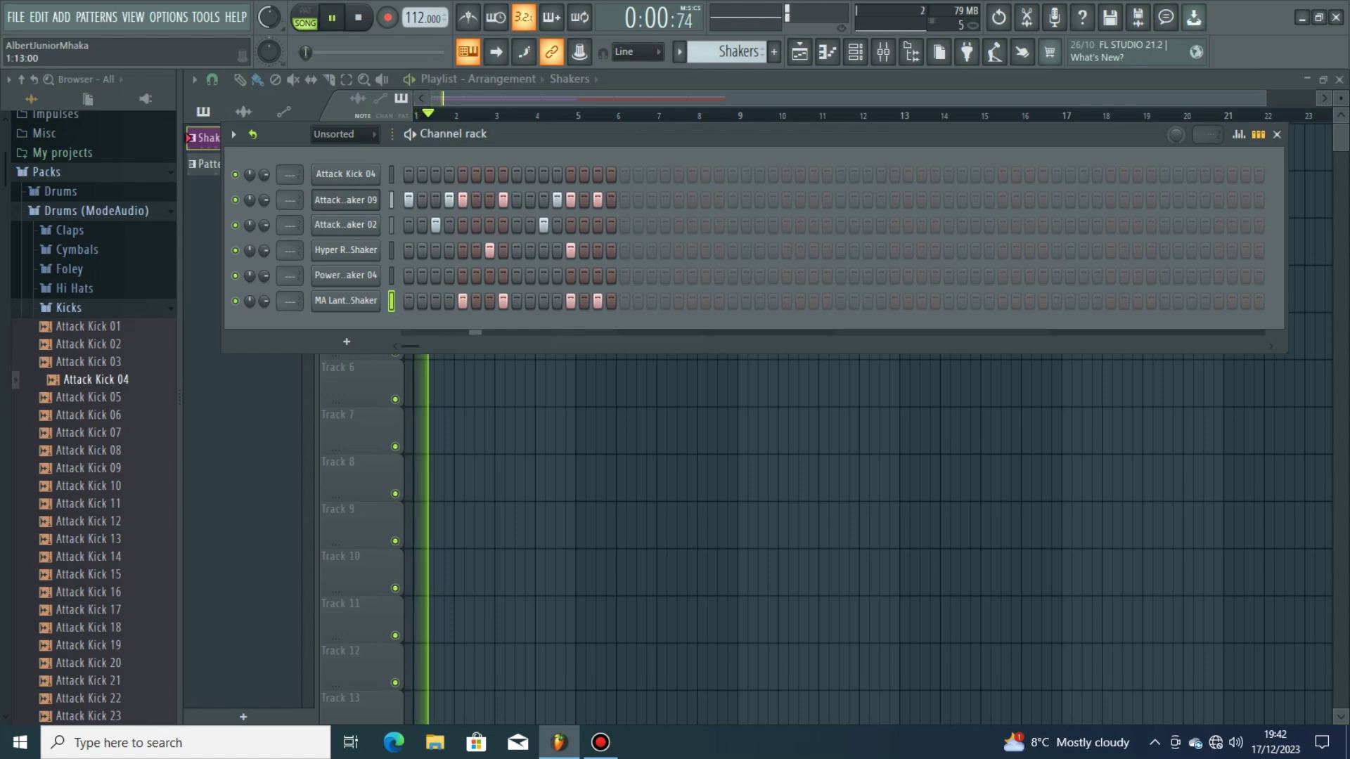
right_click(571, 301)
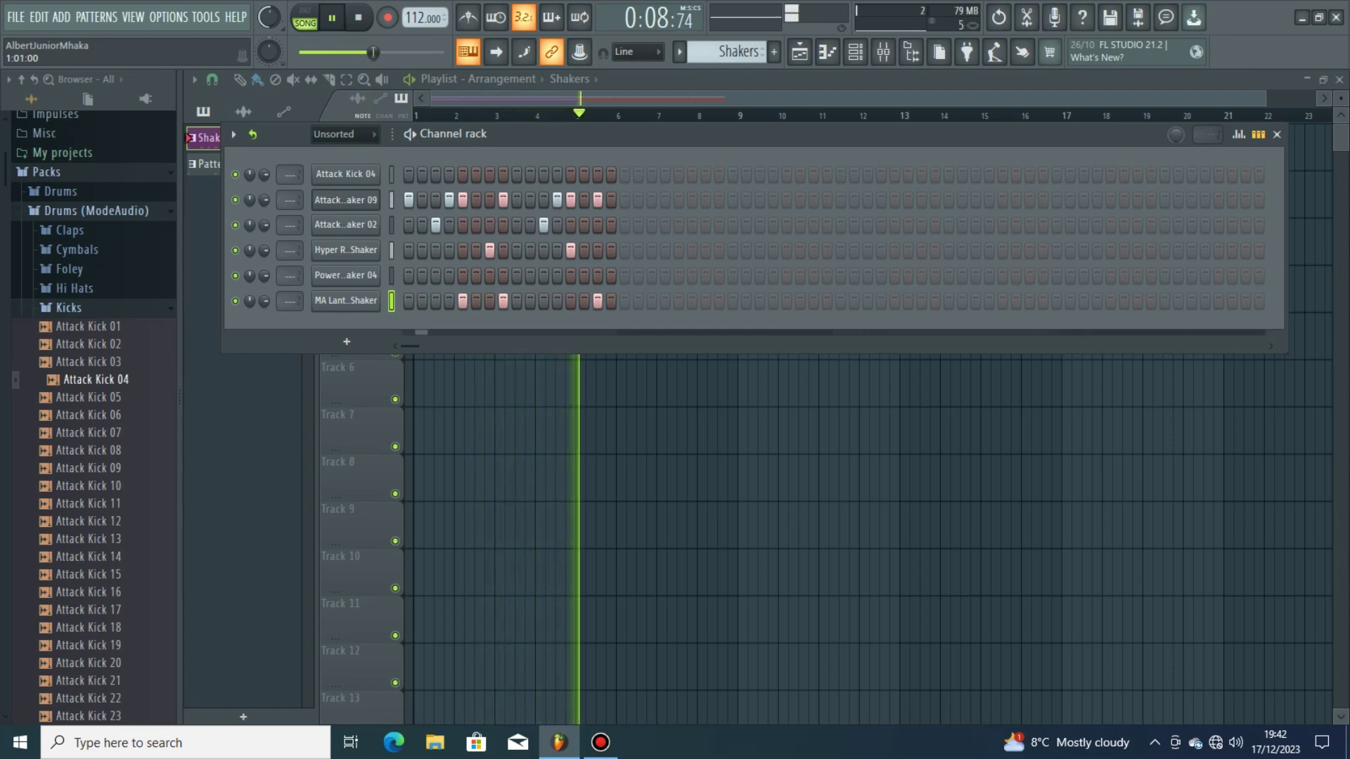
- Copy Attack Shaker 09's pattern to Power Shaker 04, keeping hits on steps 1, 8 and 15, and remove Attack Shaker 09's hit on step 1
right_click(352, 199)
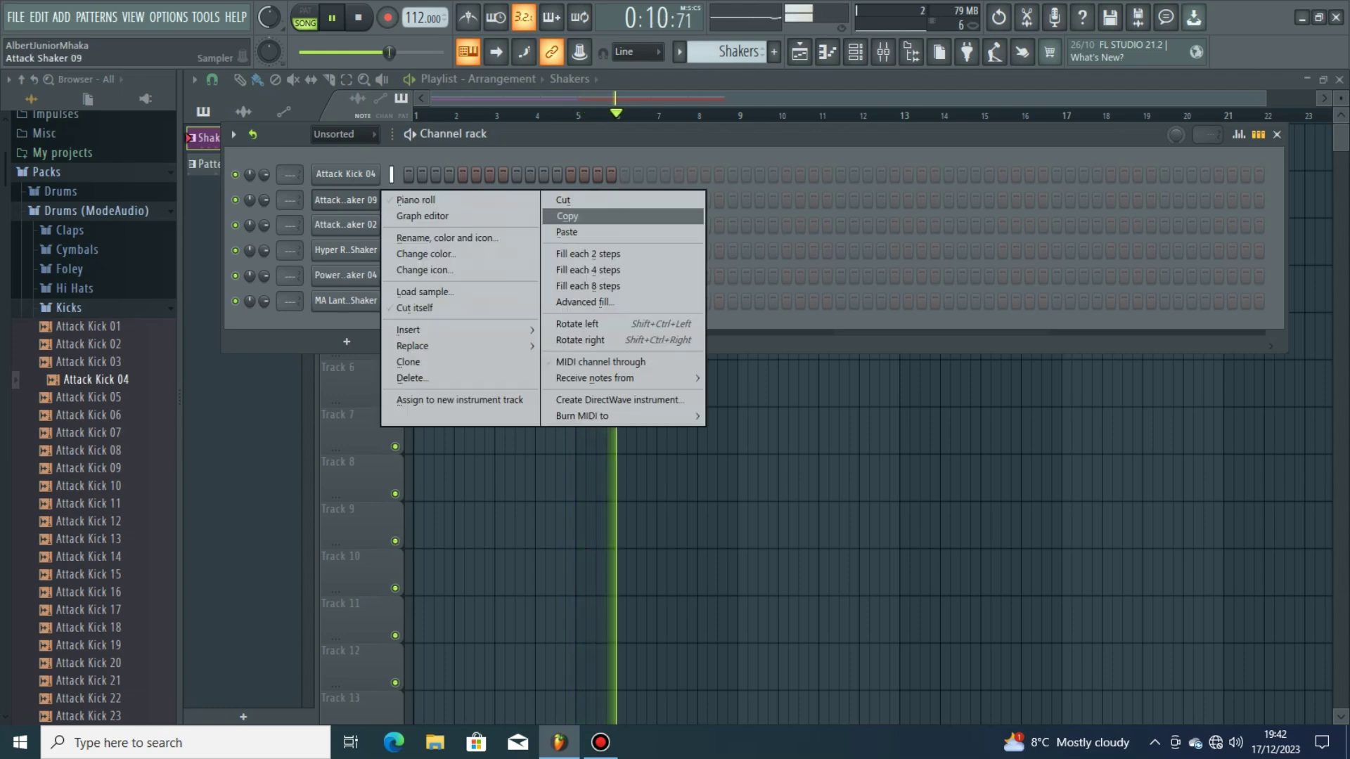
left_click(566, 216)
right_click(352, 276)
left_click(567, 308)
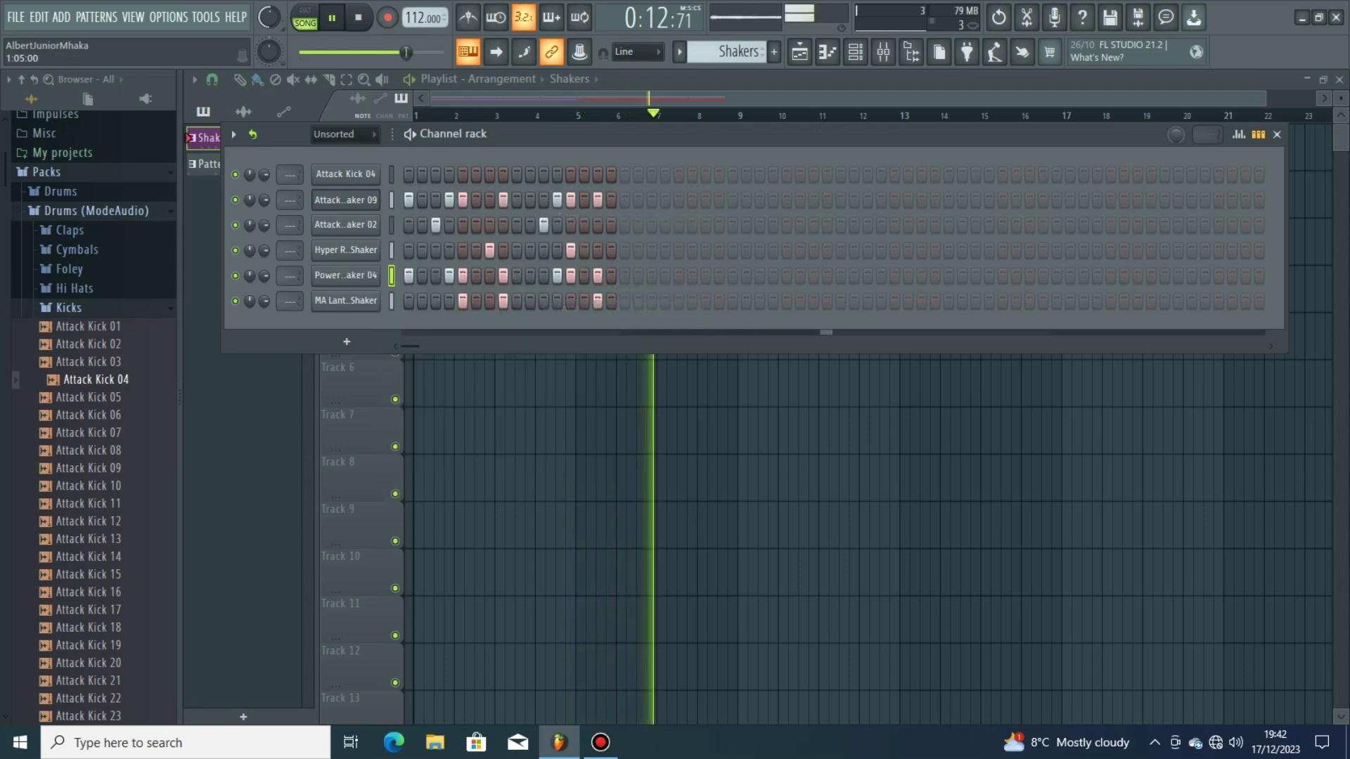
key("space")
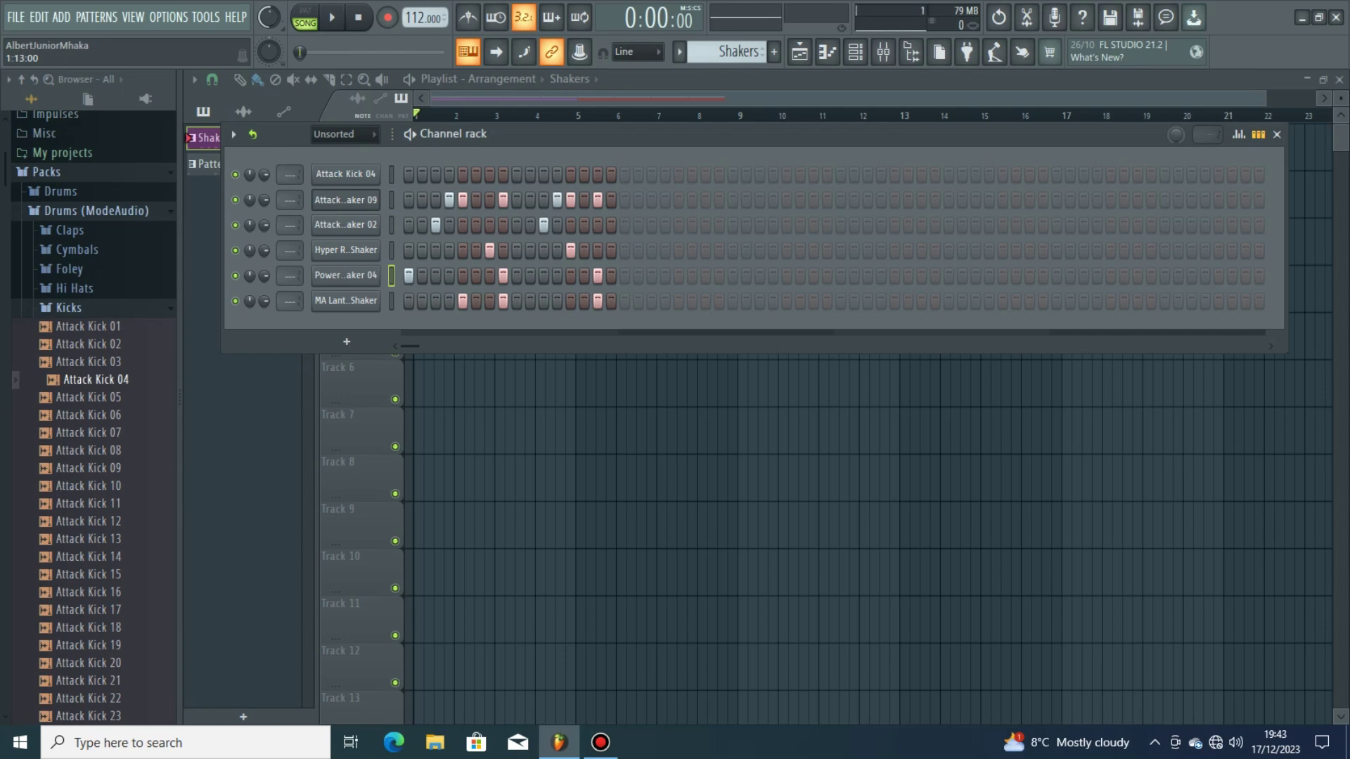
- Give Power Shaker 04 a volume envelope with short attack, no hold or decay and low sustain, and change its hits to steps 1 and 11
left_click(346, 275)
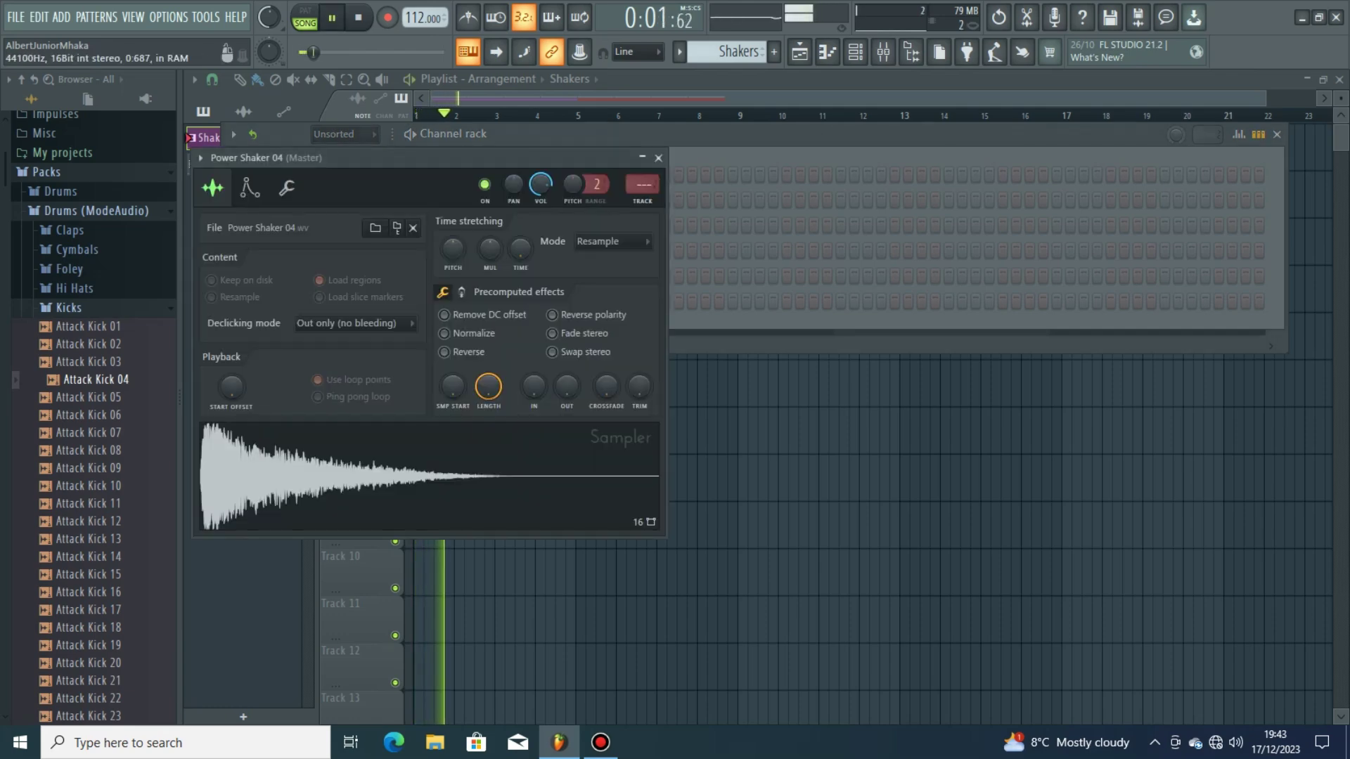
left_click(249, 188)
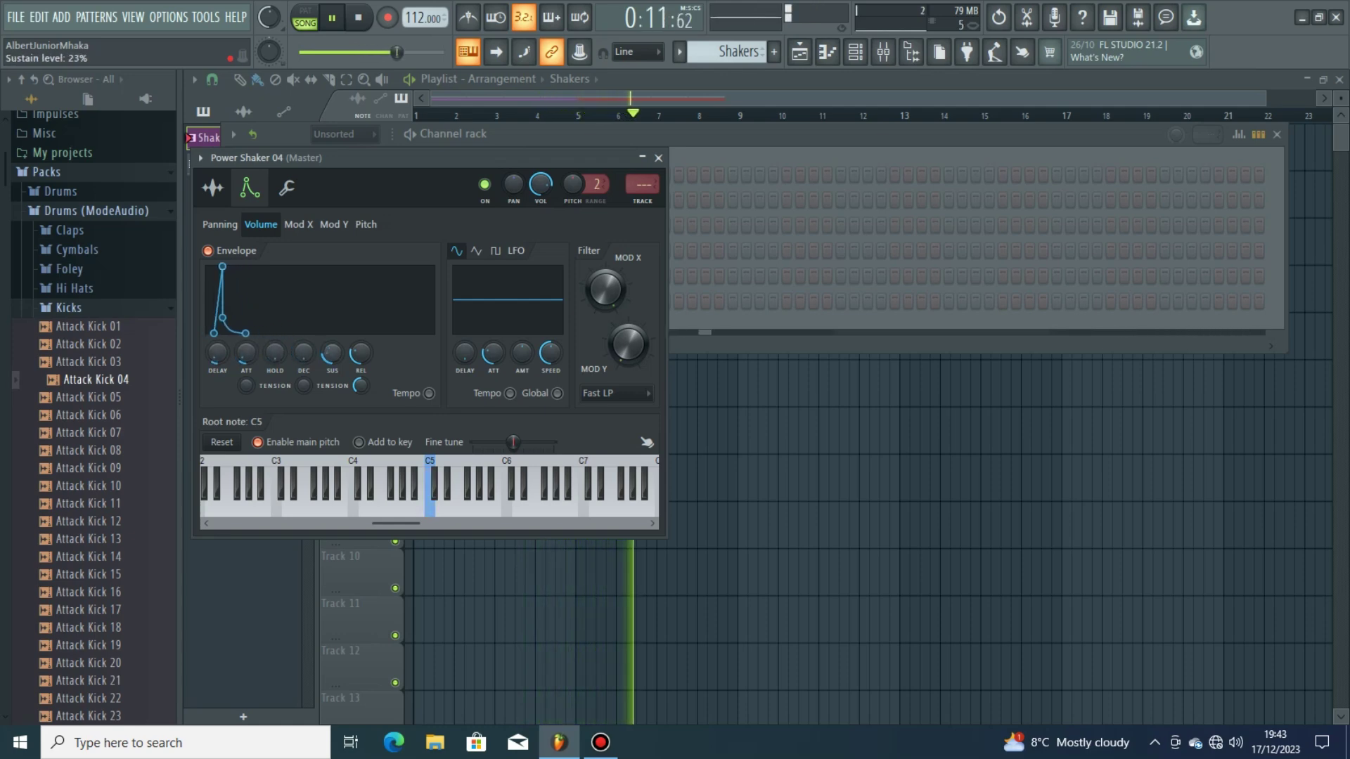
left_click_drag(217, 353, 217, 359)
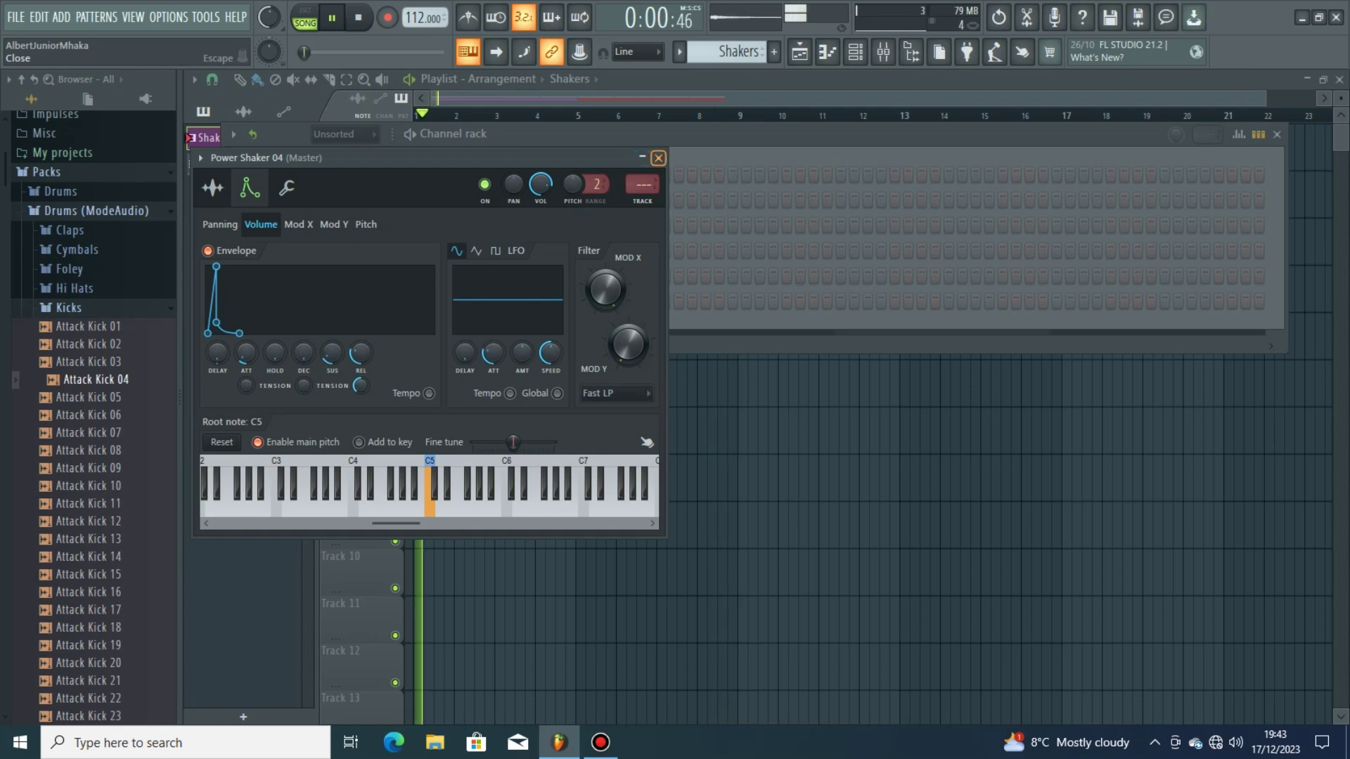
left_click(658, 158)
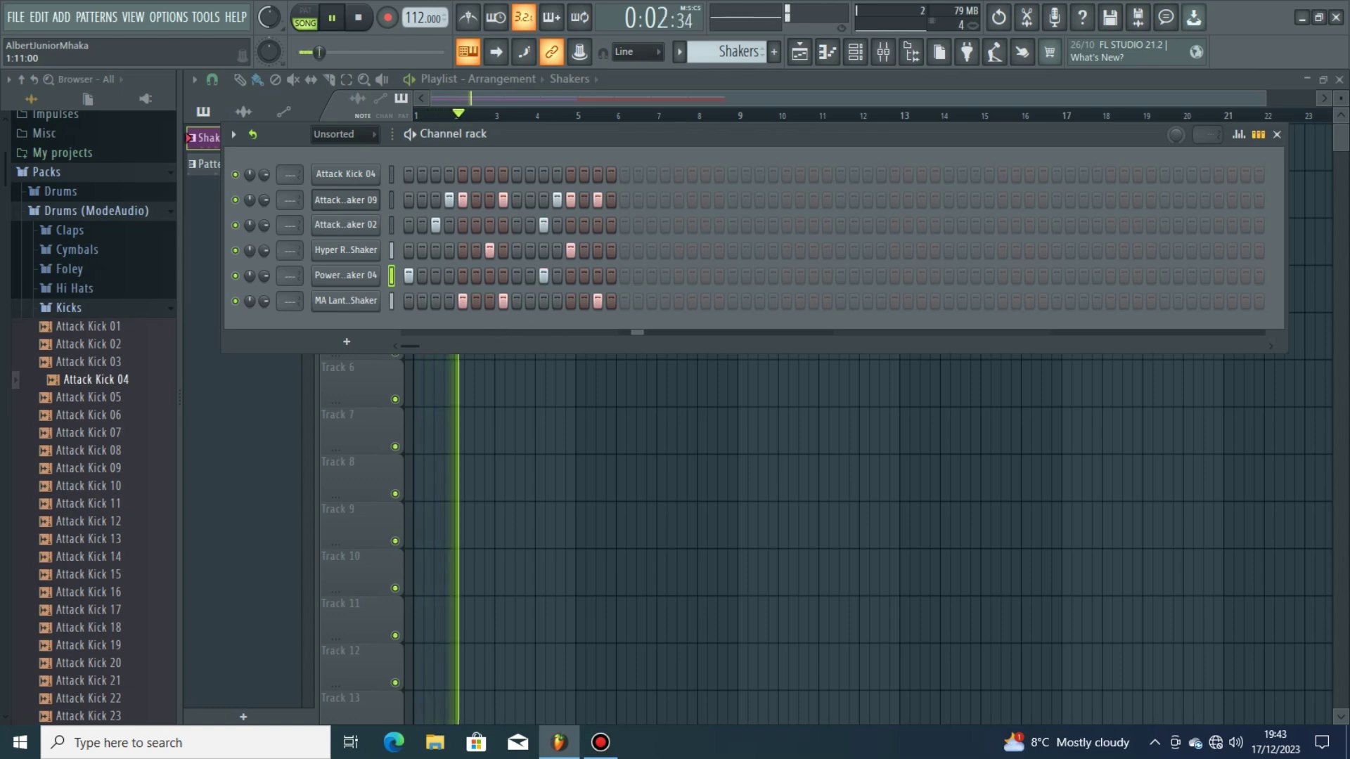
- Nudge Power Shaker 04's step 11 hit slightly late in the Piano roll, lower its velocity and return to the Channel rack
right_click(376, 275)
left_click(417, 276)
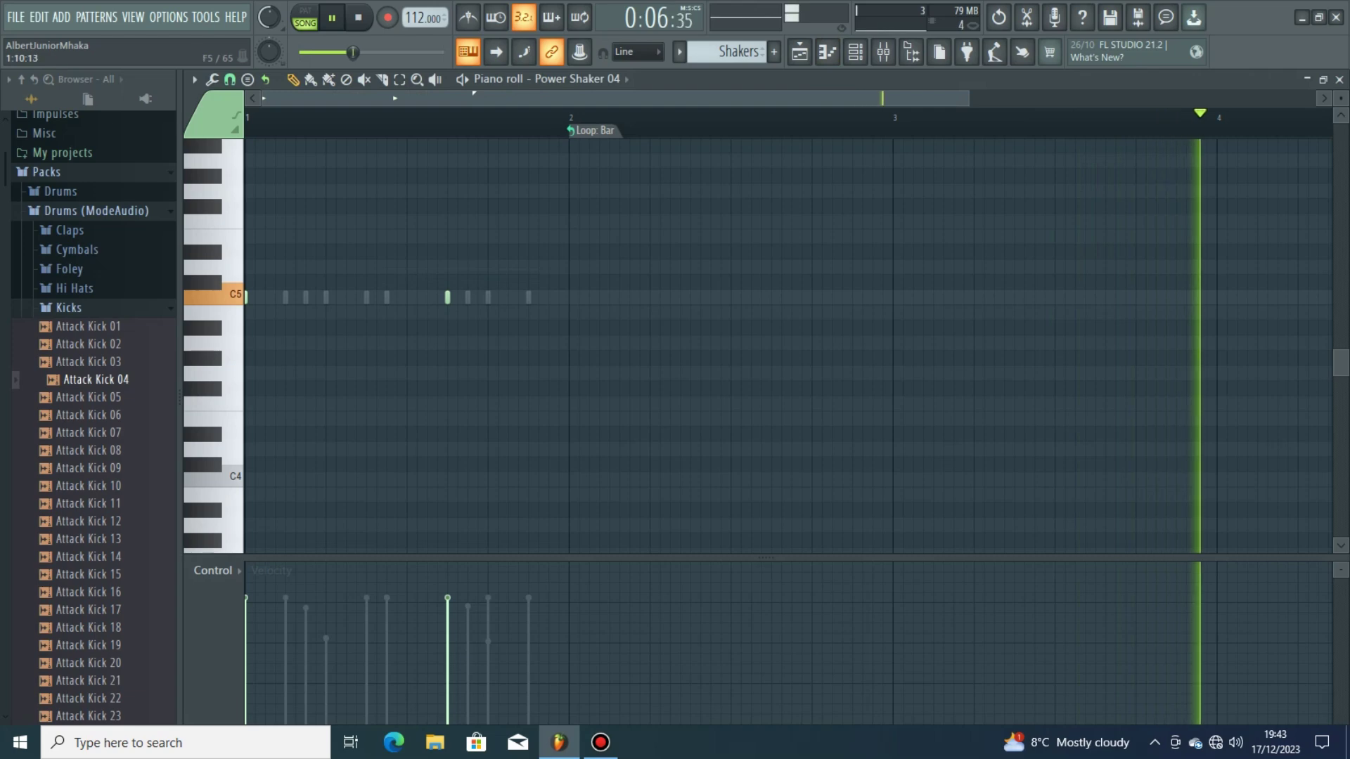
key("space")
key("space")
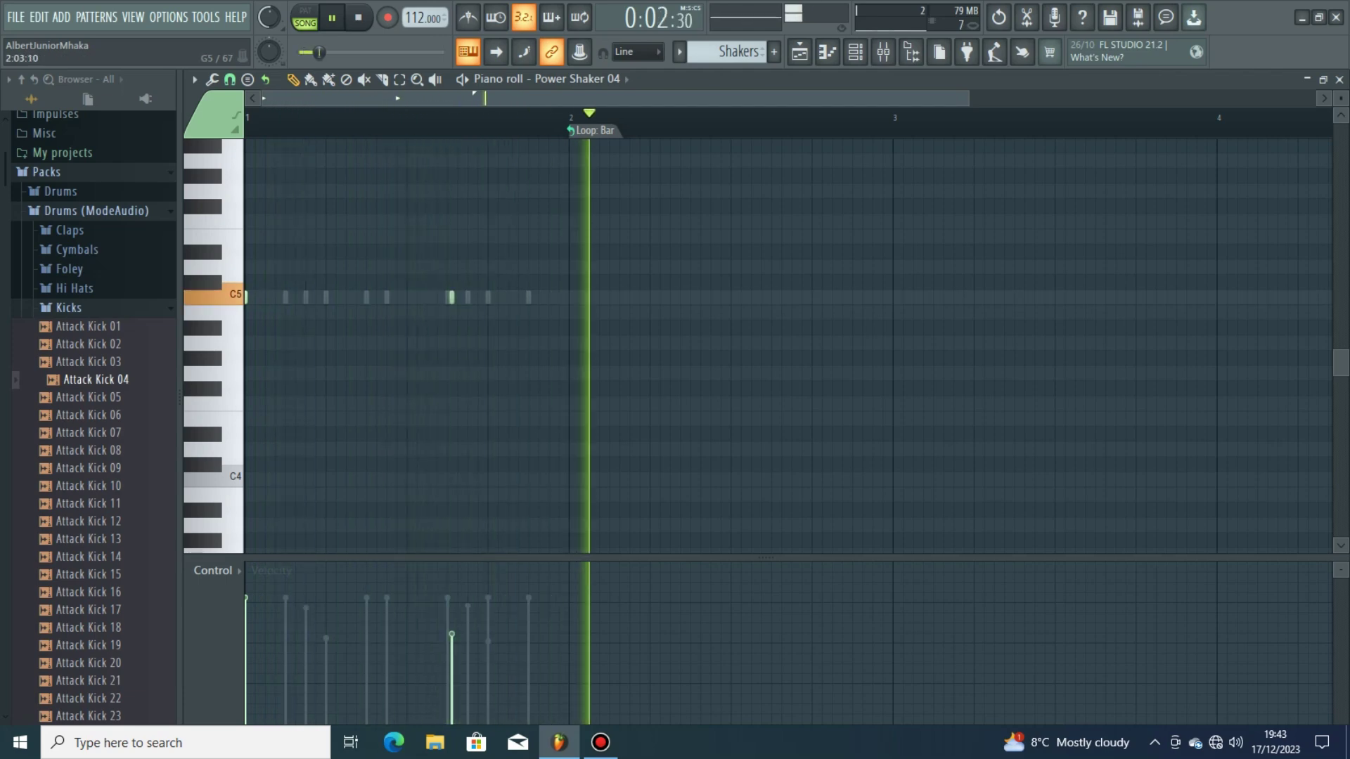
key("F7")
key("F7")
key("F6")
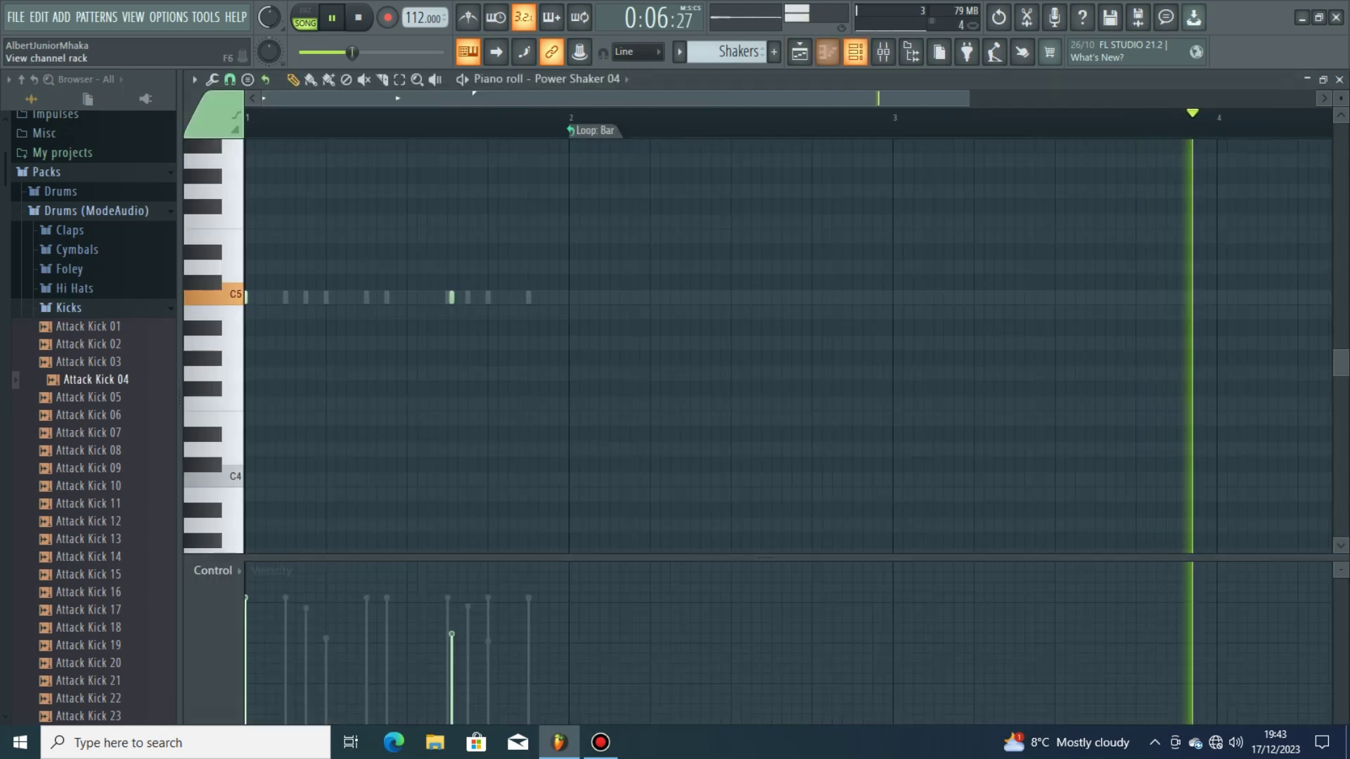
key("F6")
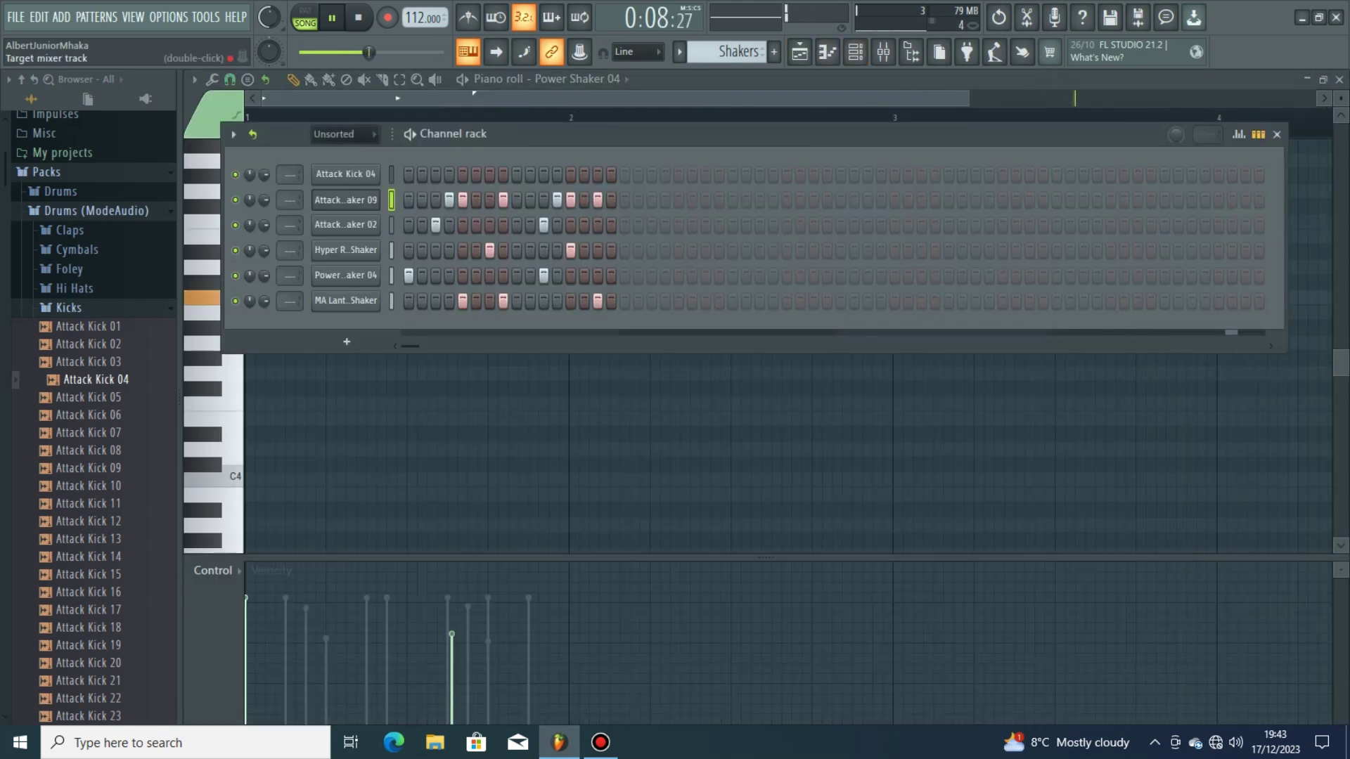
- Nudge Attack Shaker 09's hits on steps 5, 8, 12 and 13 slightly off the grid in the Piano roll and lower the last hit's velocity
right_click(373, 196)
left_click(416, 199)
key("space")
key("space")
key("space")
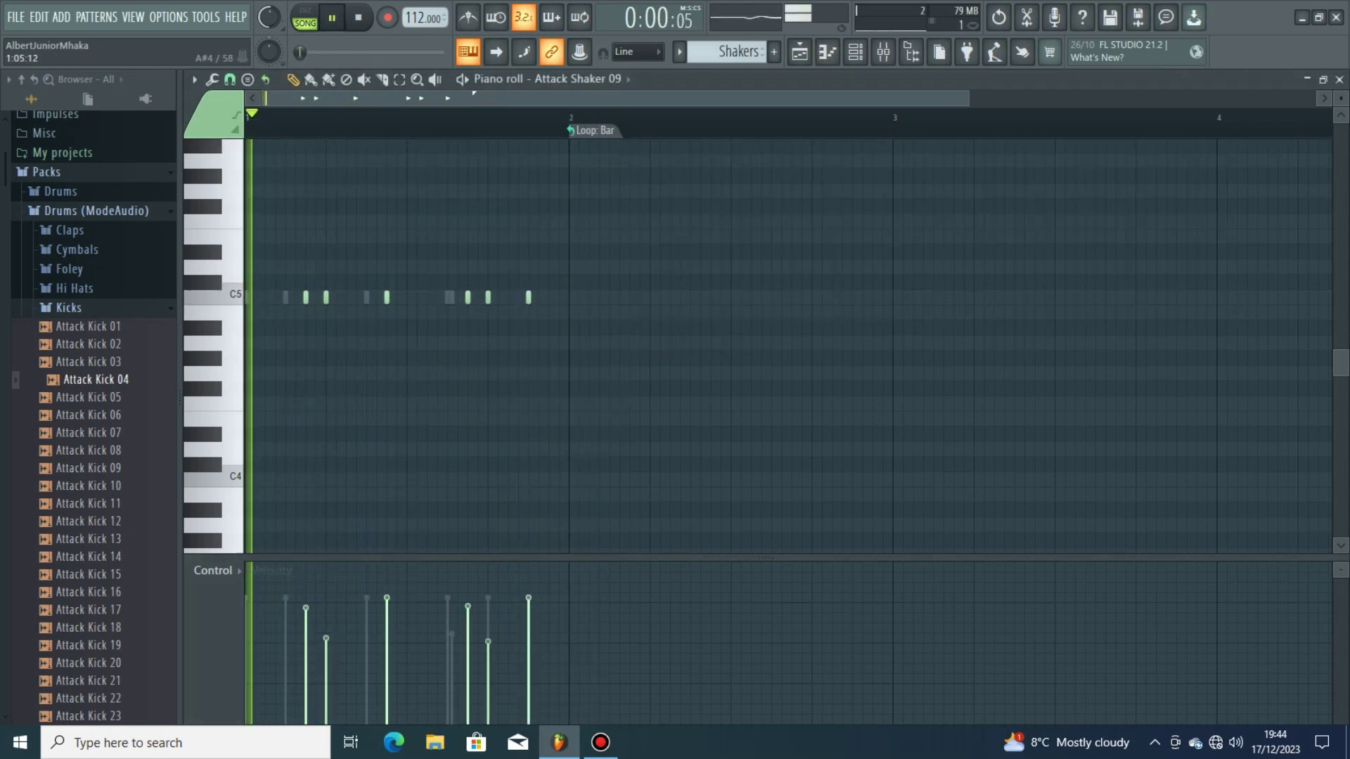
key("space")
key("space")
key("space")
key("space")
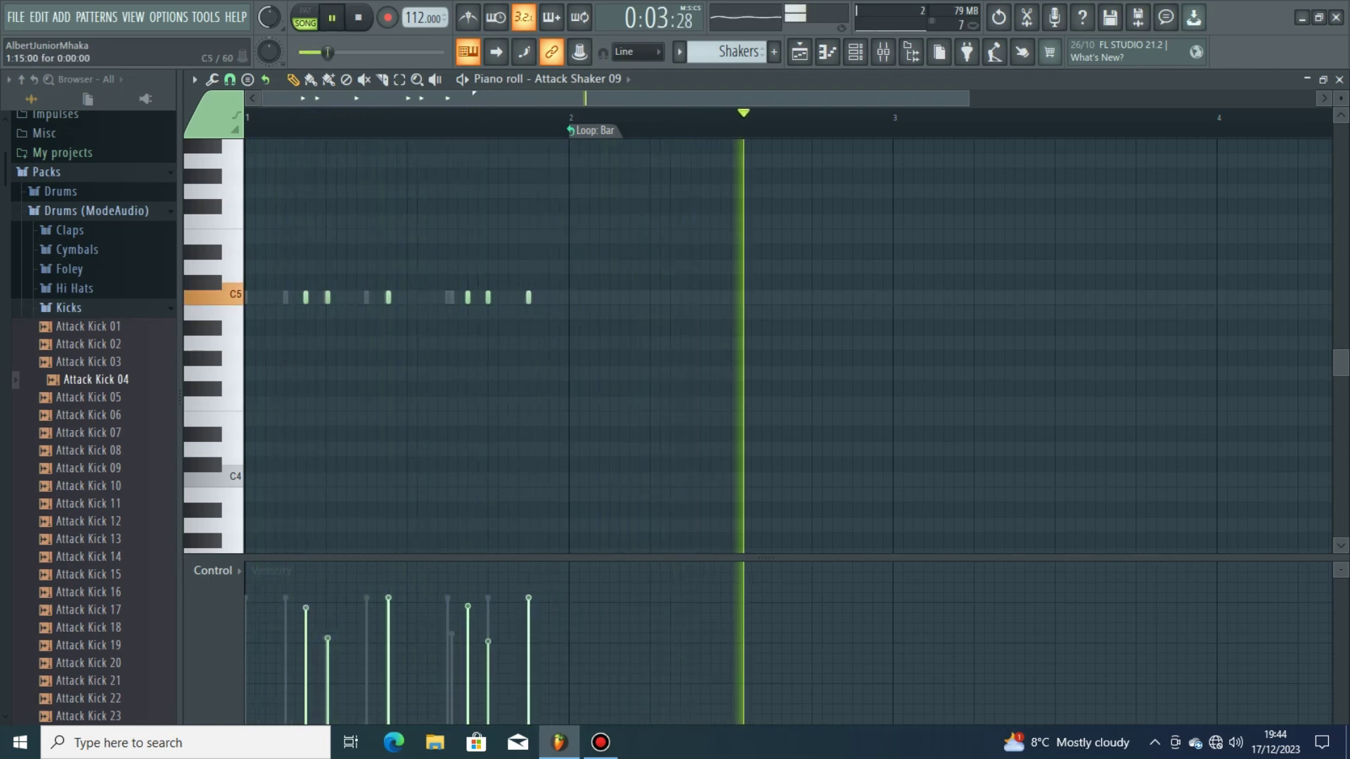
key("space")
key("space")
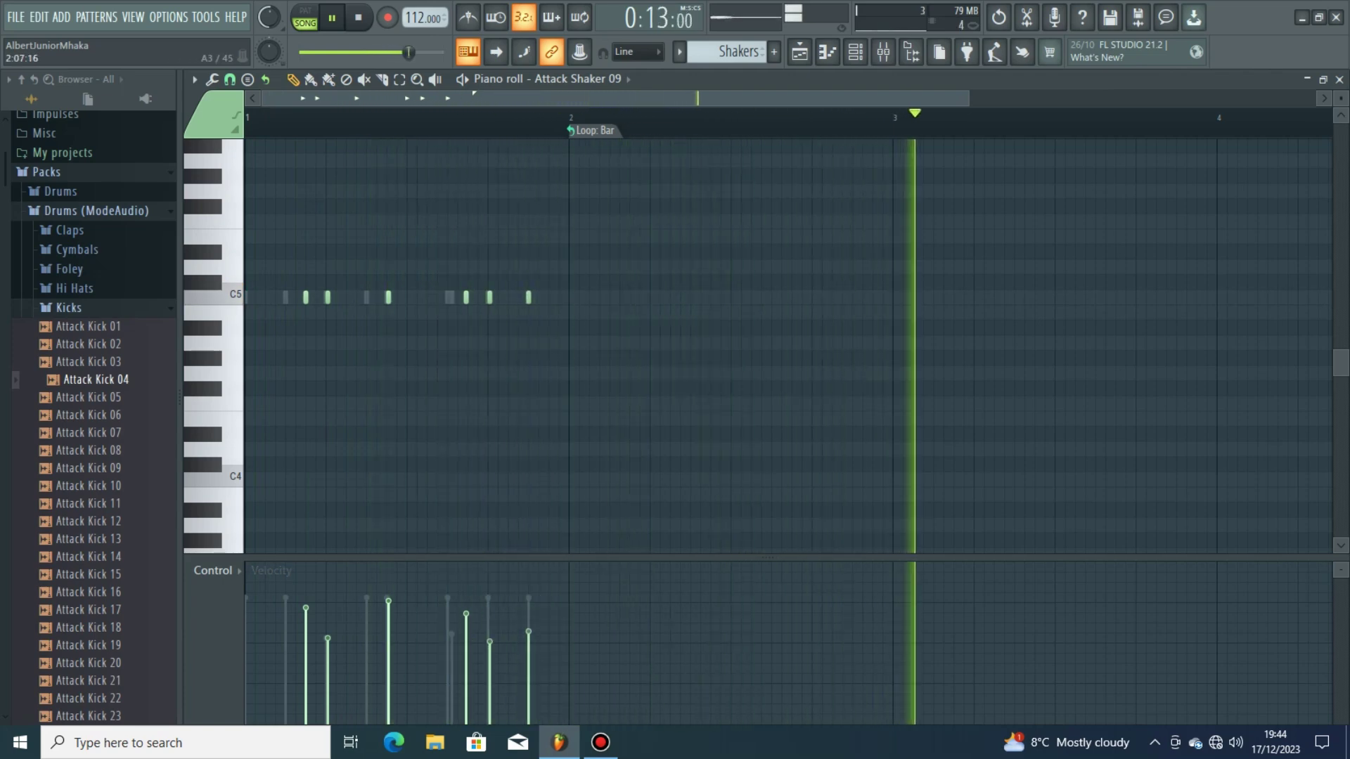
- Remove the Attack Shaker 09 hit on step 4 in the Channel rack
key("F6")
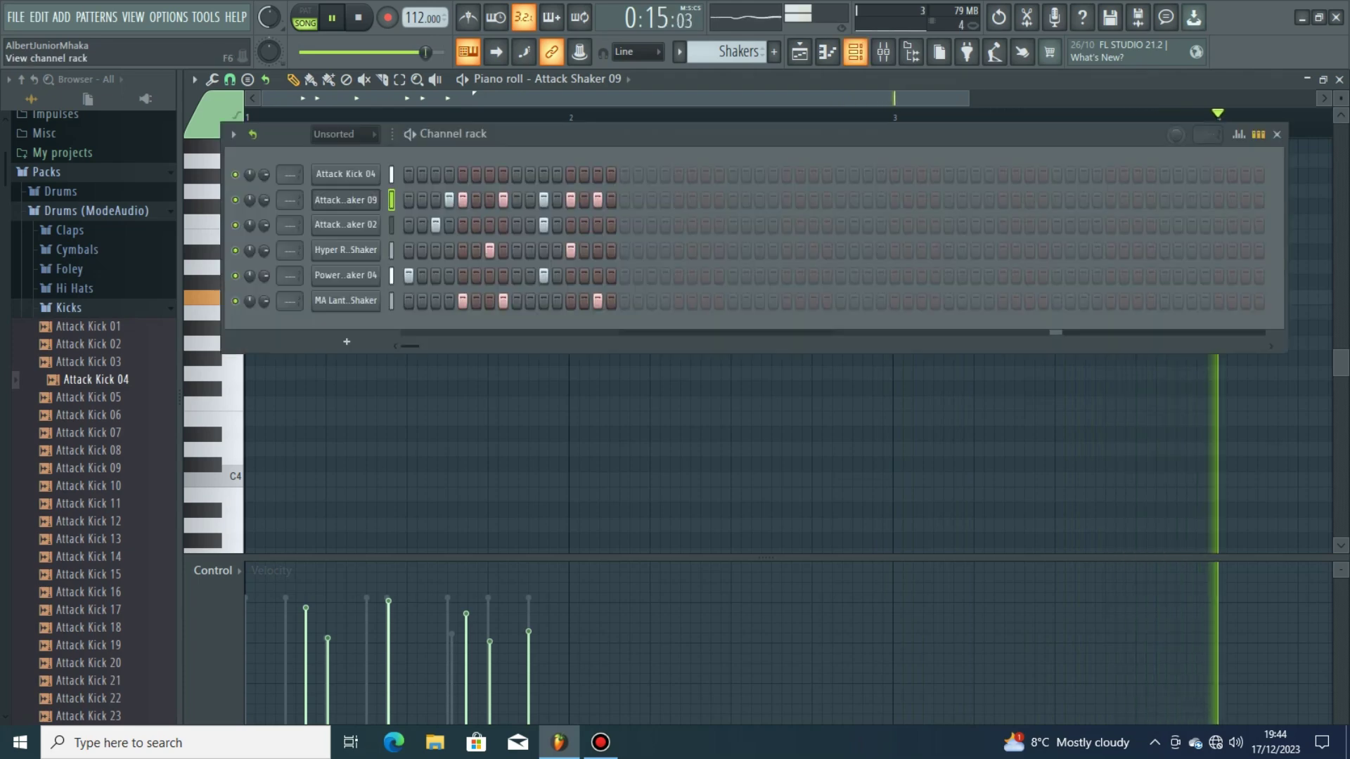
key("space")
key("space")
key("space")
key("space")
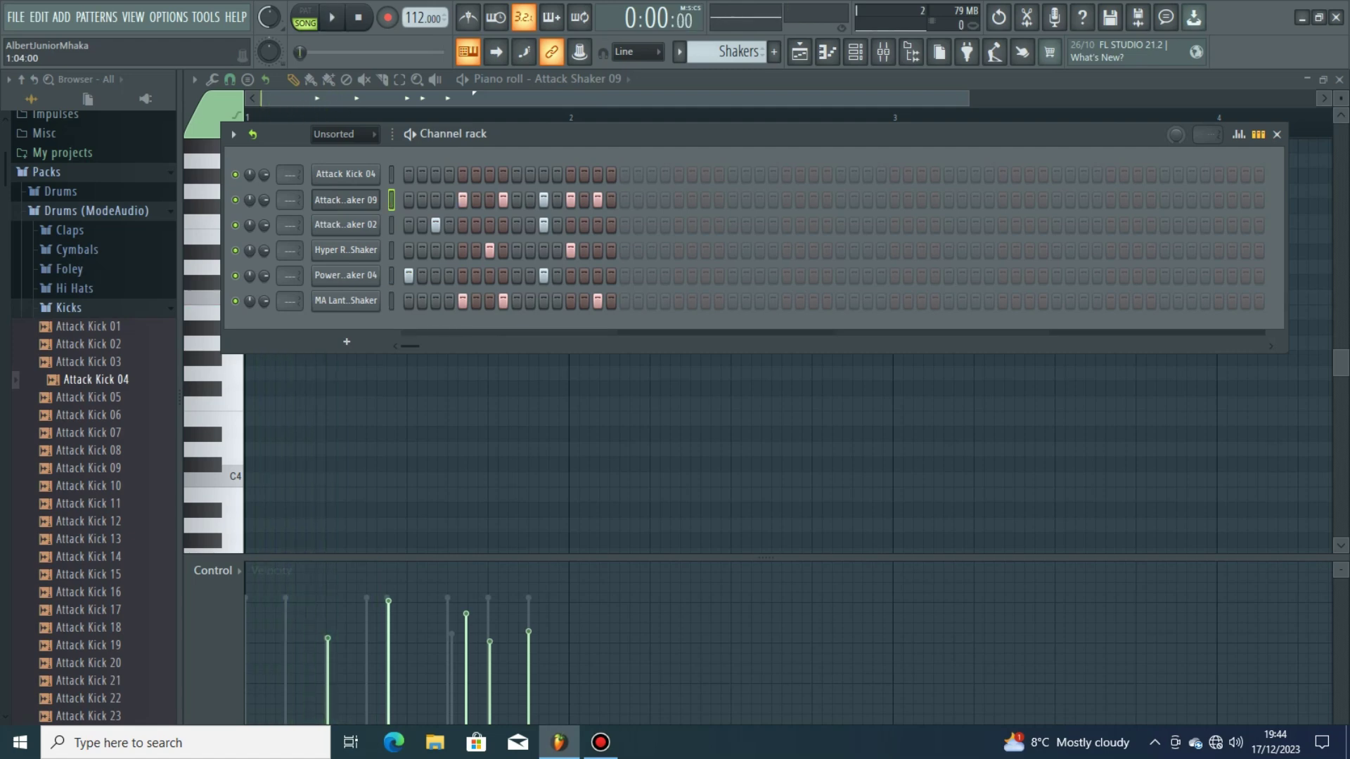
- Move Attack Shaker 02's second hit to step 14 and replace Attack Shaker 09's step 11 hit with Hyper RagsToRiches Shaker hits on steps 4 and 11
key("space")
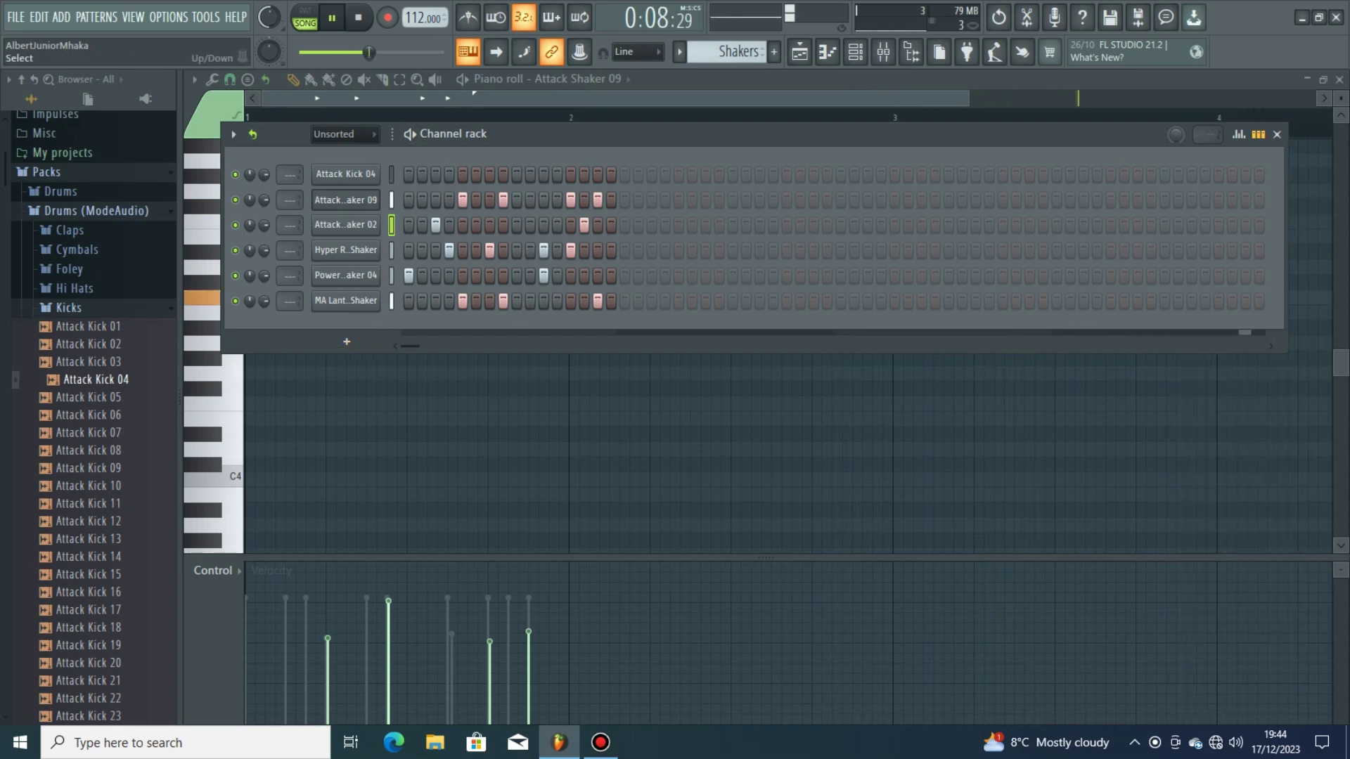
right_click(379, 200)
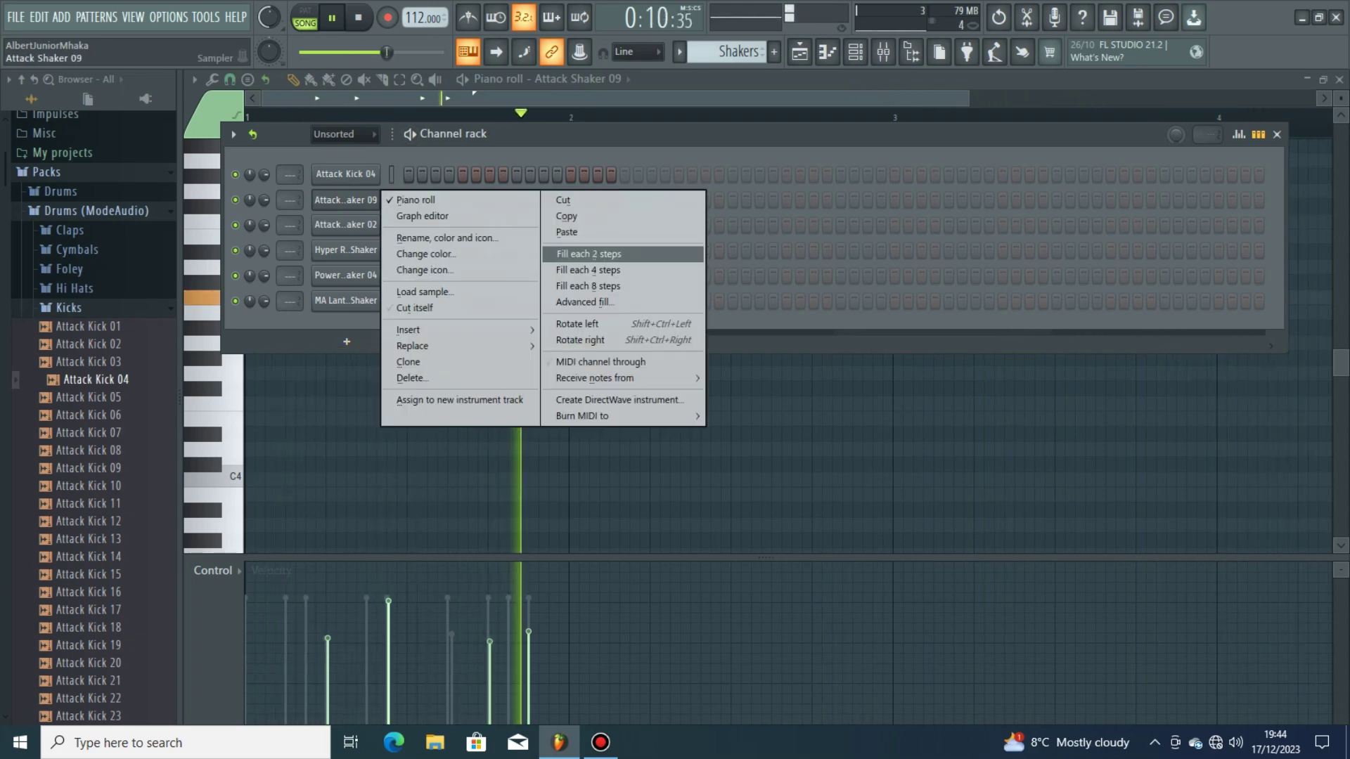
- Select all six channels and route them to separate mixer tracks 1 to 6
left_click(345, 174)
left_click(391, 174)
double_click(391, 175)
key("ctrl+l")
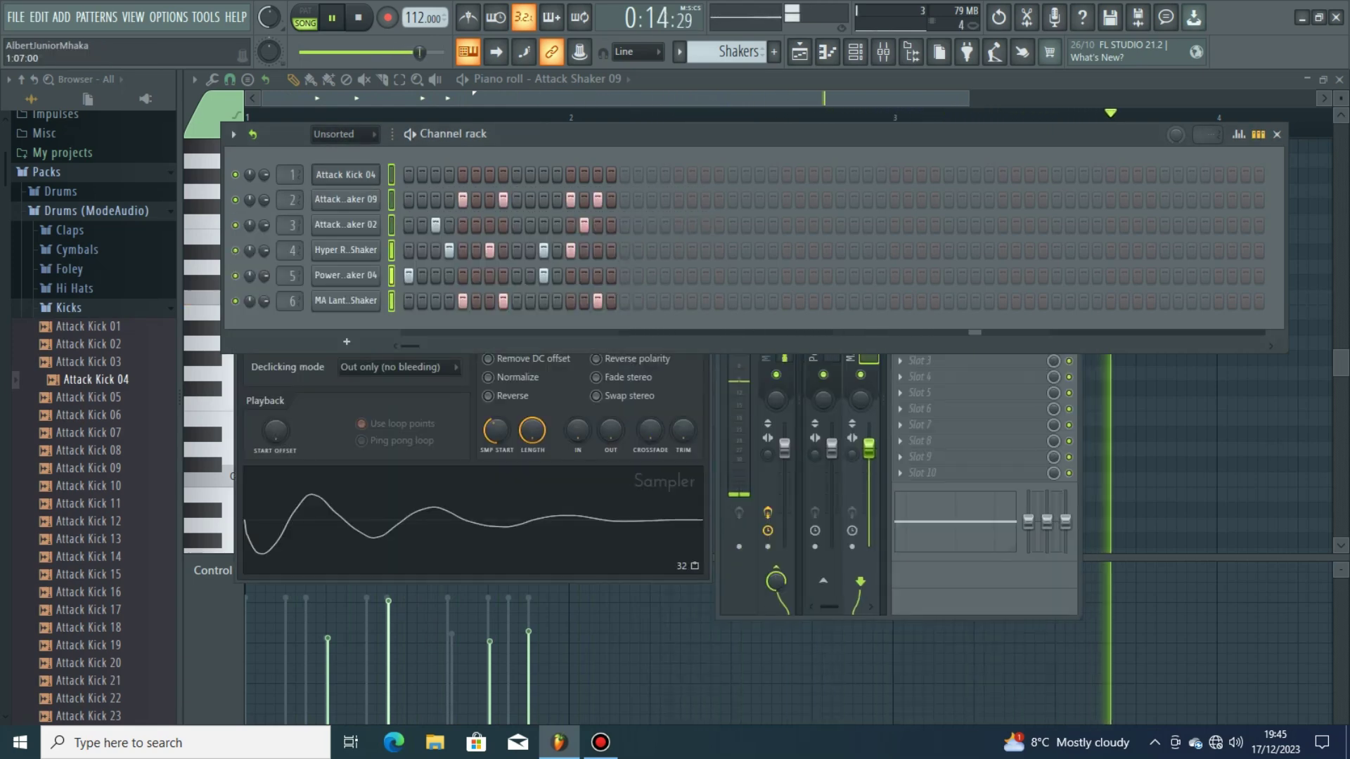
key("space")
- In the maximized mixer, rename insert 7 as Shakers using the suggested purple Shakers name preset
left_click(930, 522)
left_click(1054, 282)
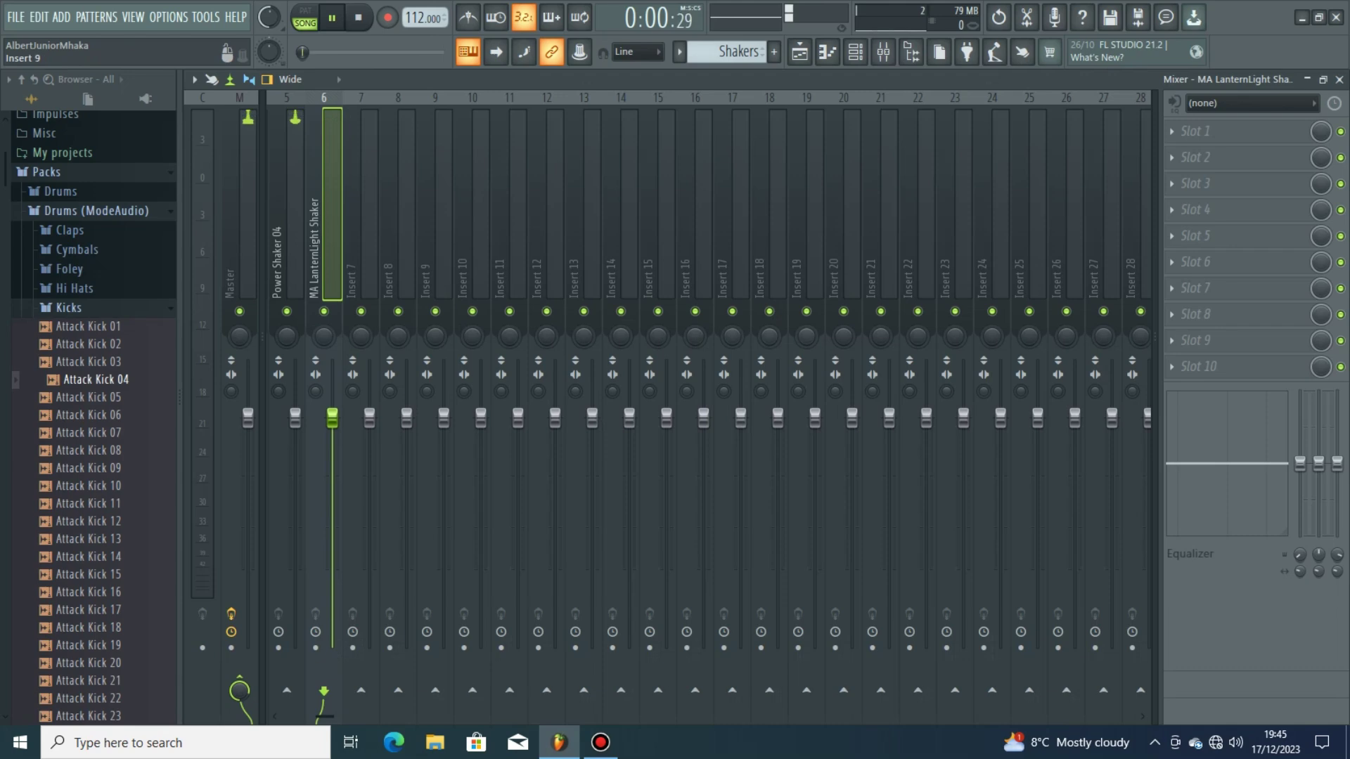
scroll(436, 210, "up", 4)
left_click(507, 211)
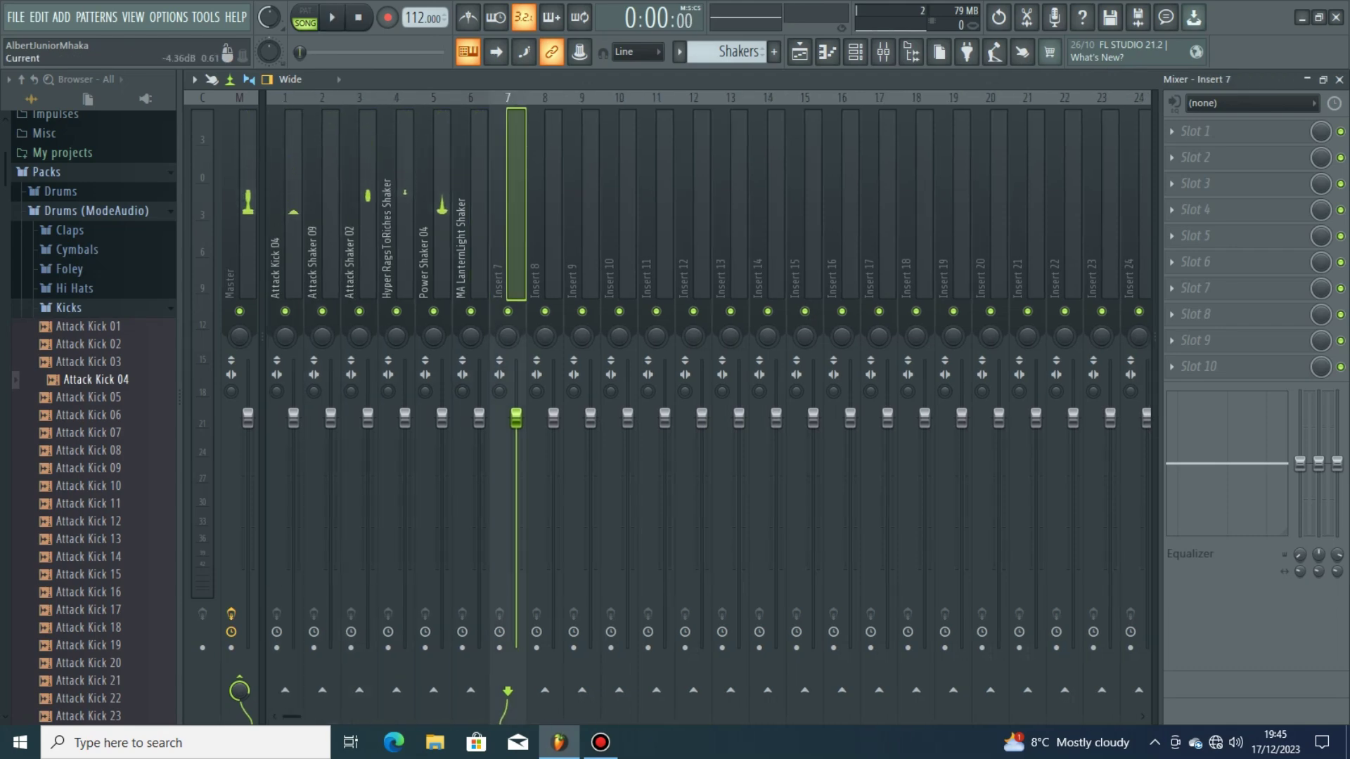
left_click(600, 742)
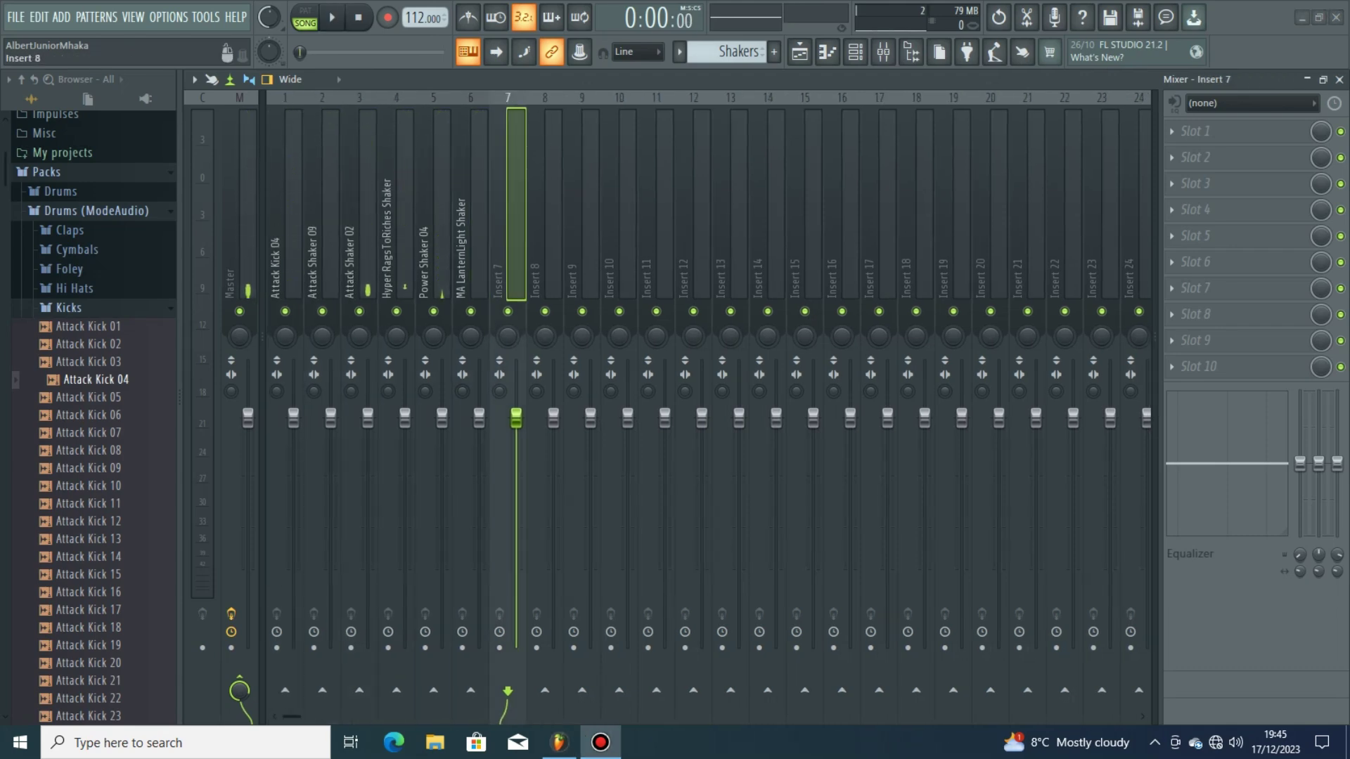
right_click(525, 104)
left_click(563, 114)
left_click(381, 111)
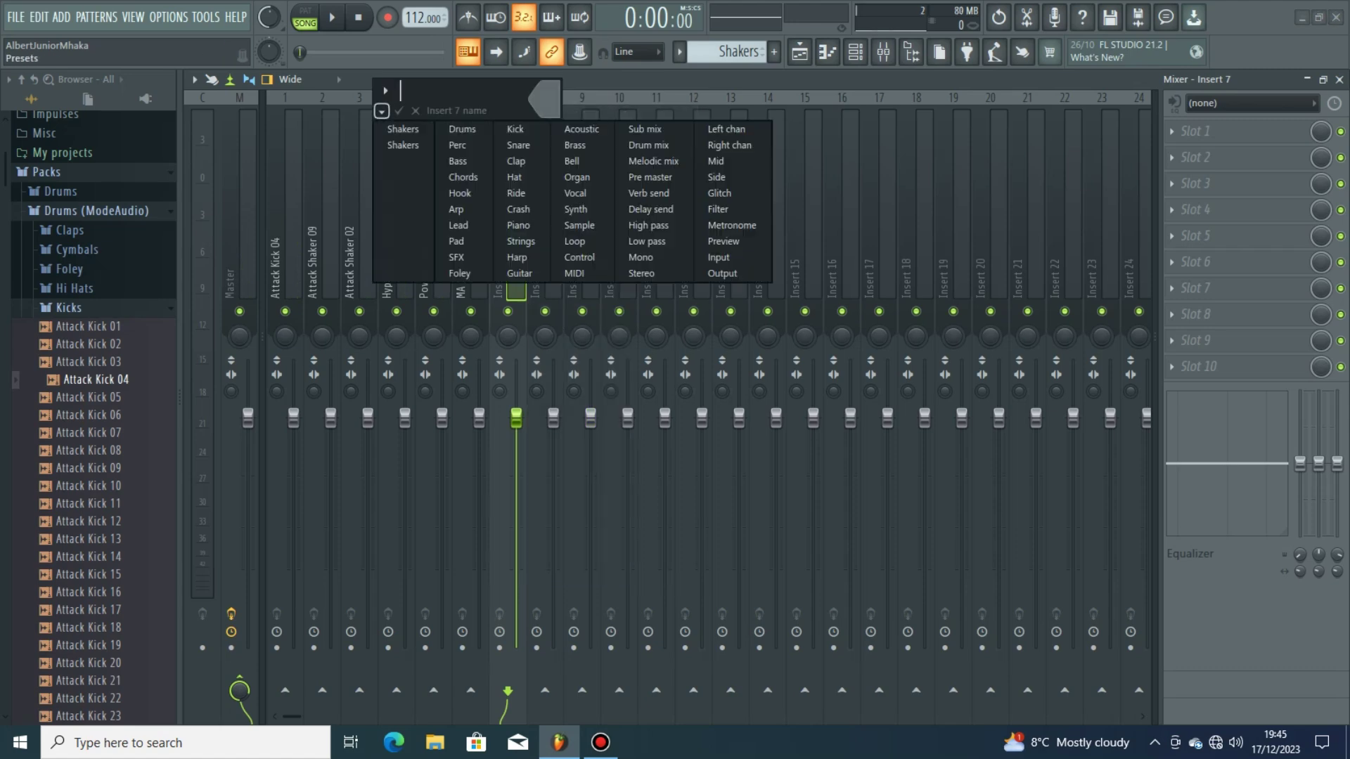
left_click(403, 145)
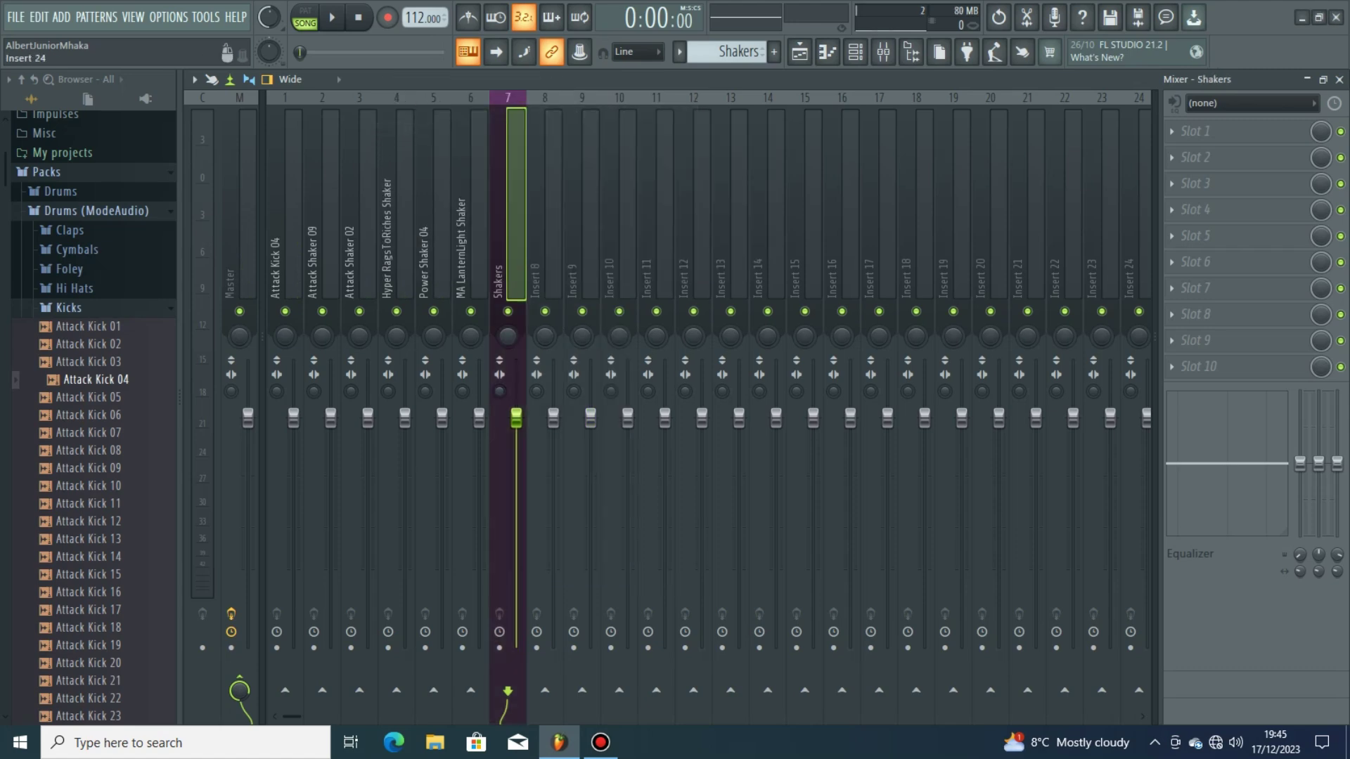
- Add Fruity Parametric EQ 2 to the first effect slot of the Shakers mixer track
left_click(1210, 131)
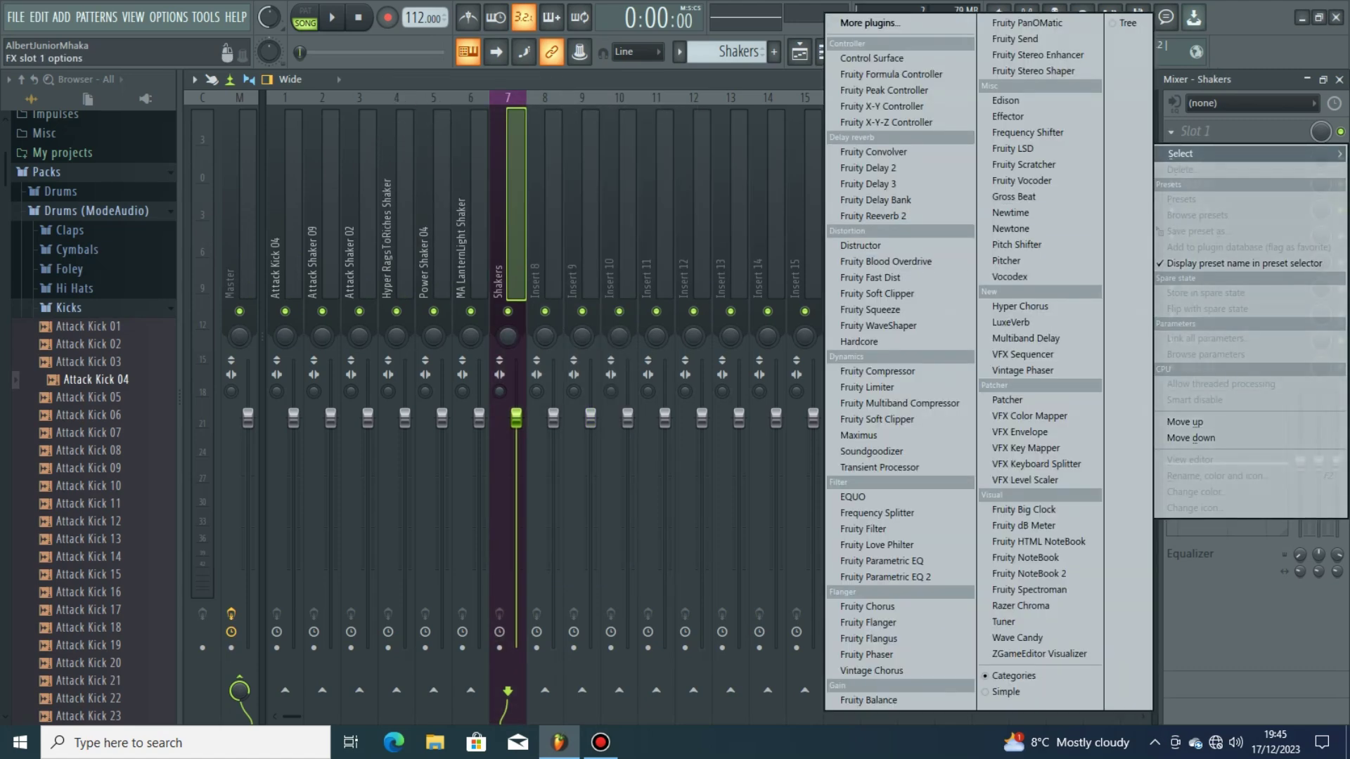
left_click(885, 577)
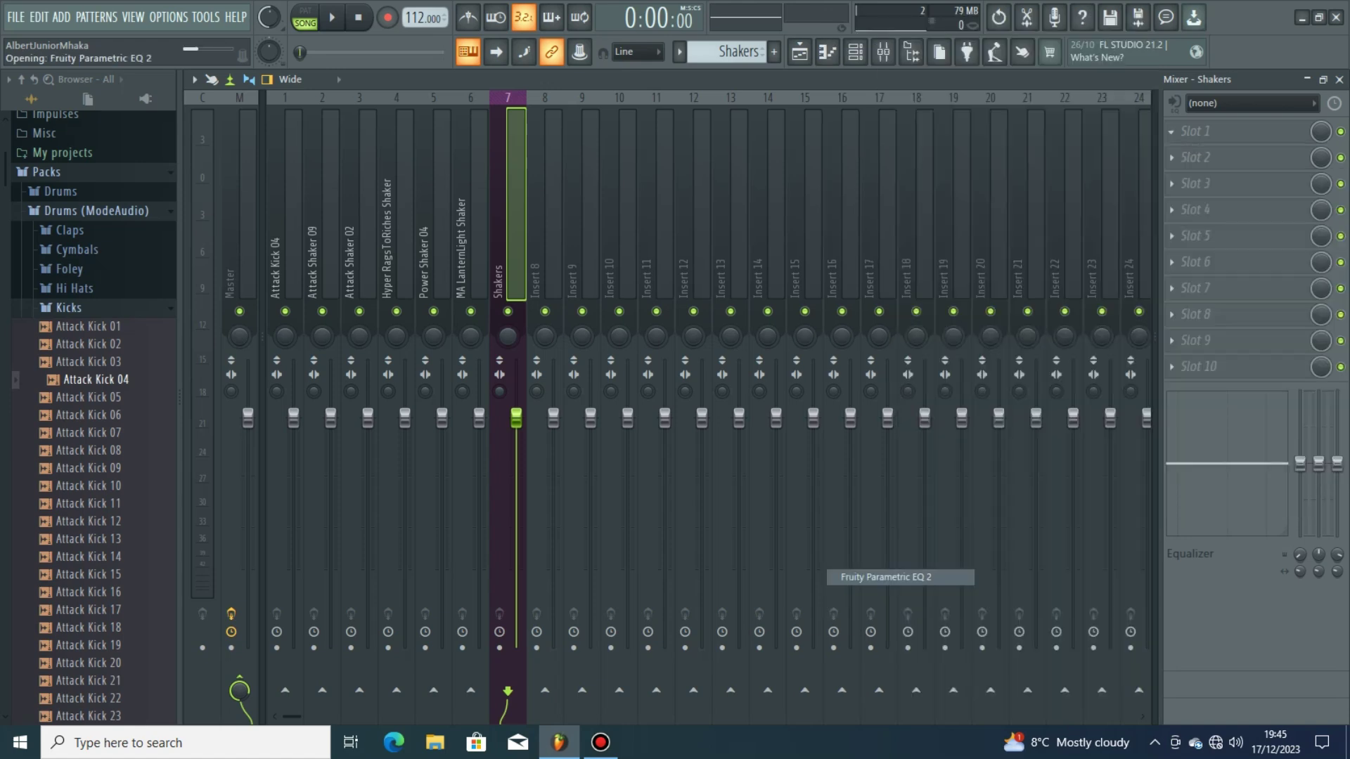
left_click_drag(521, 157, 1004, 154)
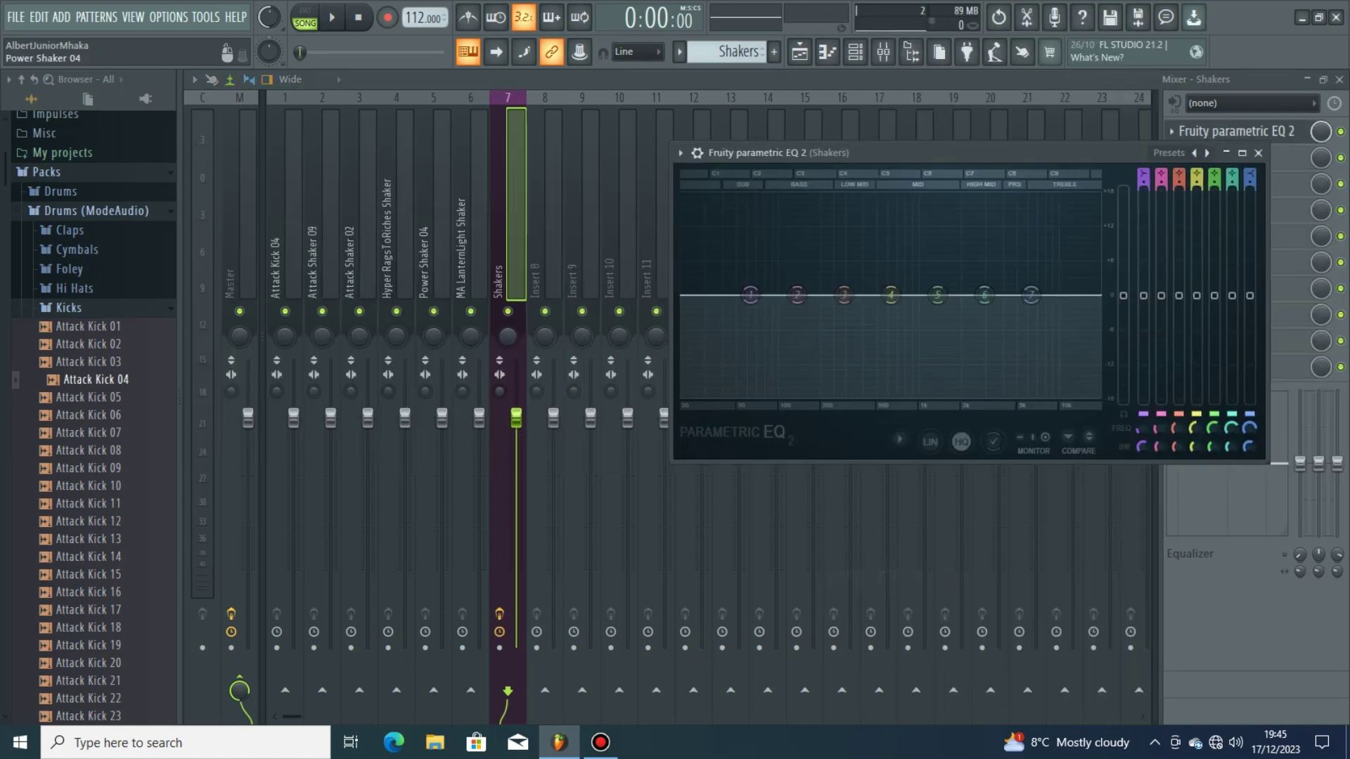
scroll(434, 211, "up", 6)
left_click(434, 211)
left_click(507, 211)
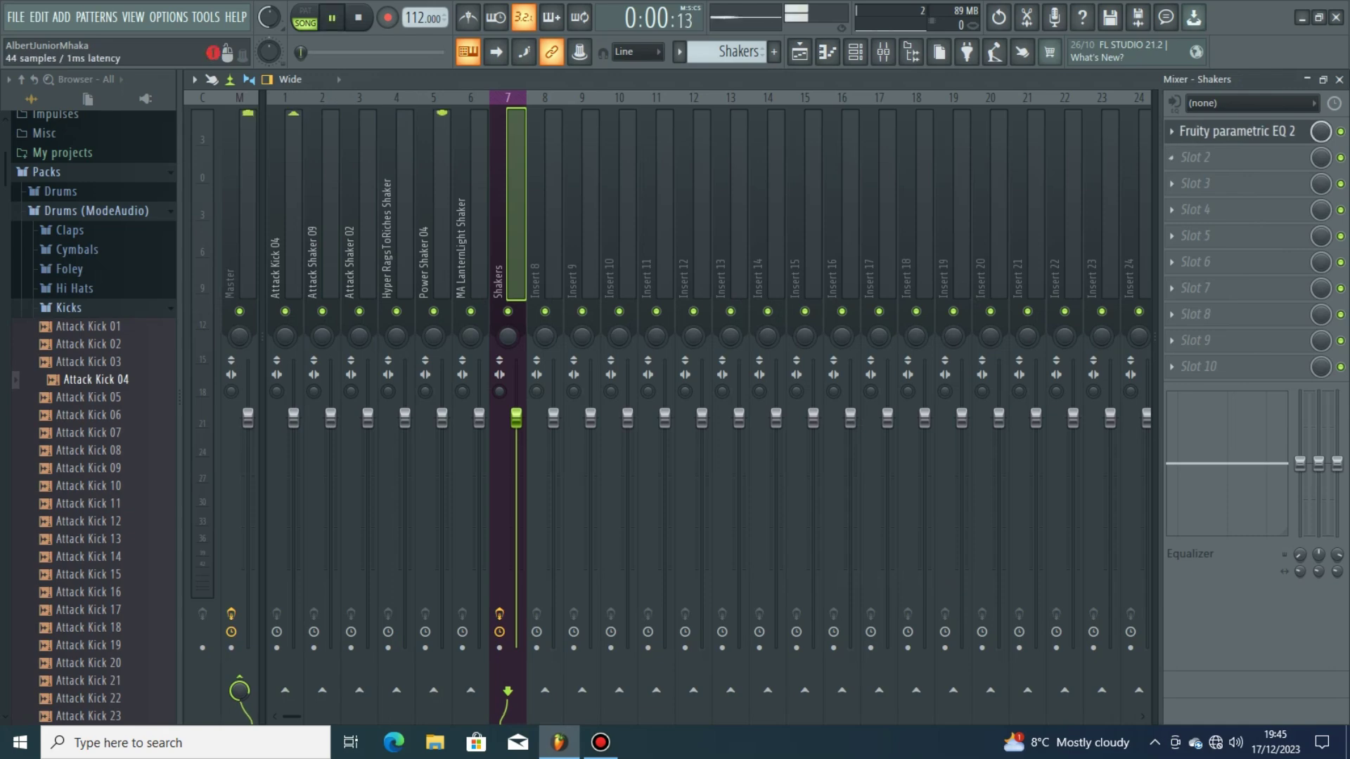
left_click(1237, 132)
key("space")
- Select mixer tracks 1 to 6, from Attack Kick 04 to MA LanternLight Shaker, and route them only to the Shakers track
left_click(285, 211)
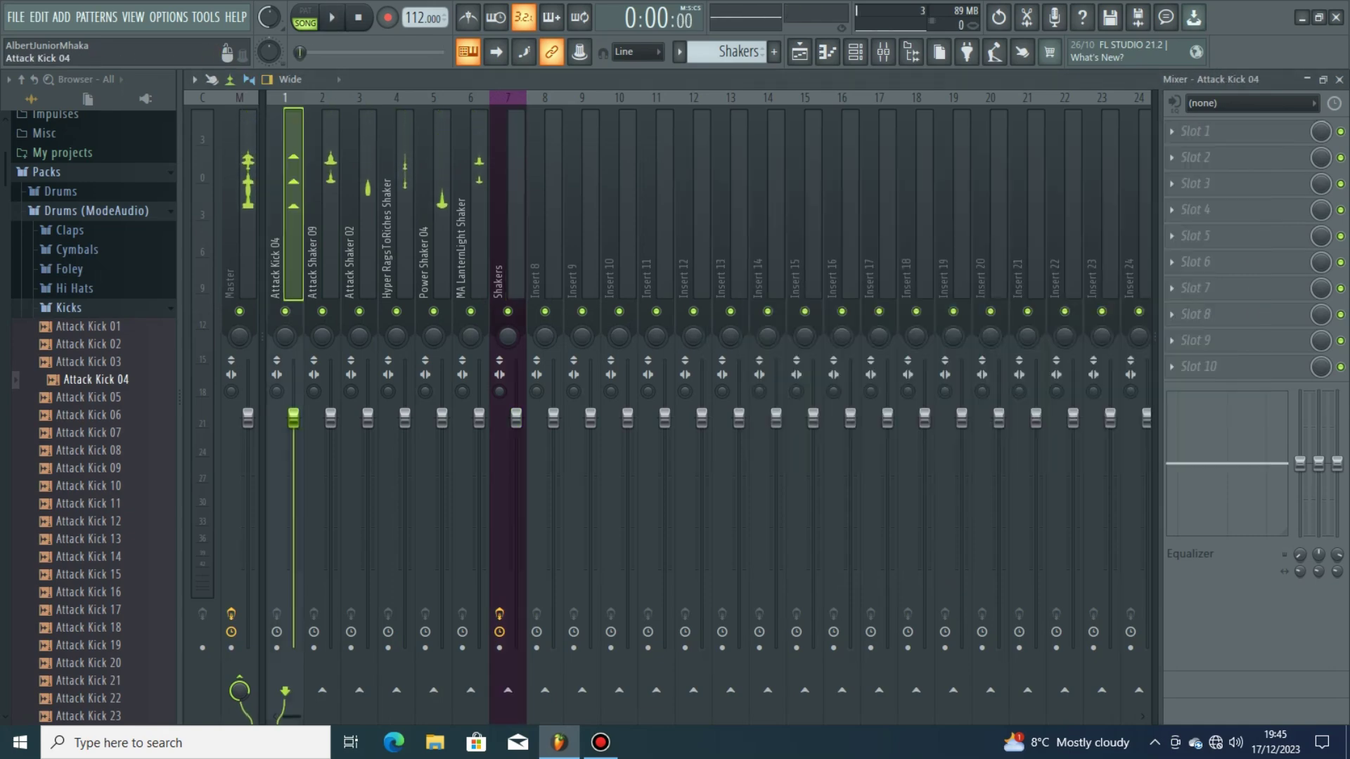
scroll(359, 210, "down", 4)
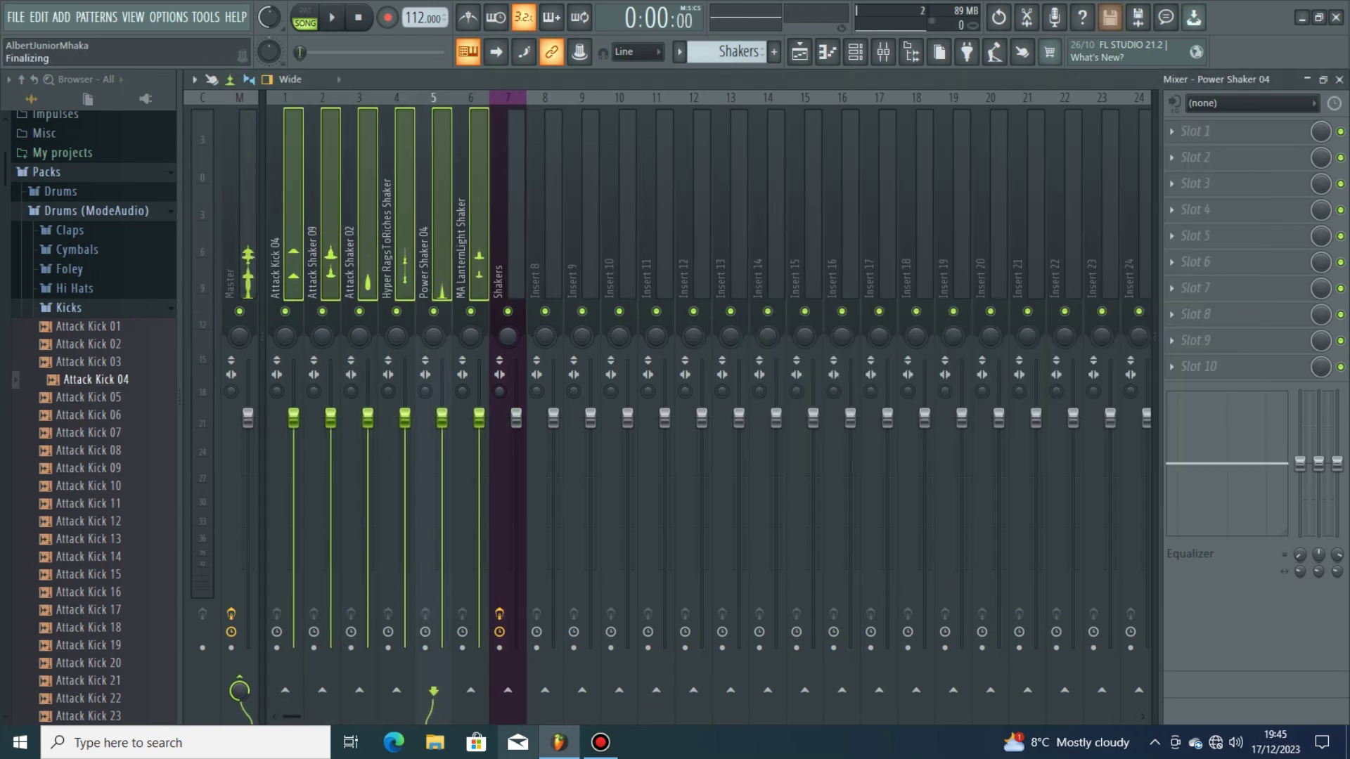
right_click(524, 94)
left_click(396, 311)
left_click_drag(471, 211, 285, 211)
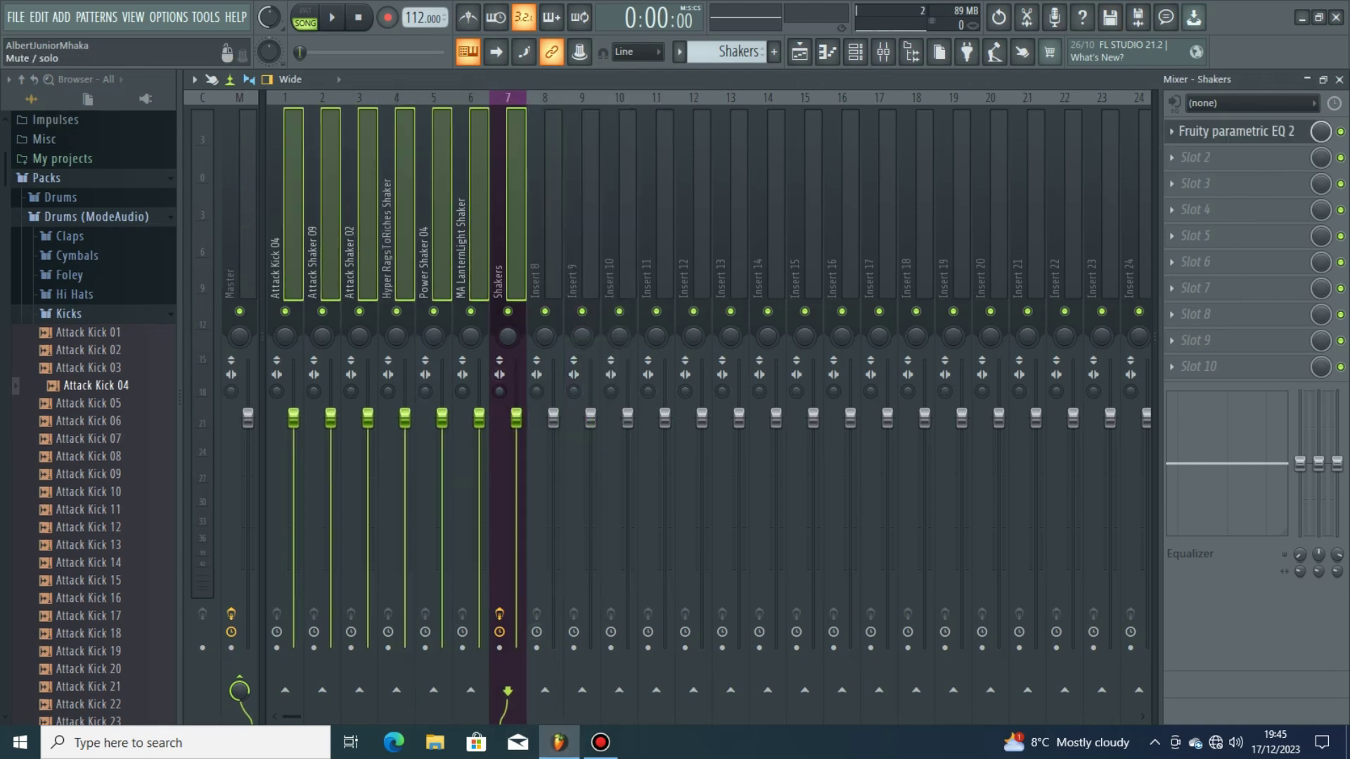
left_click(434, 211)
left_click_drag(471, 211, 285, 211)
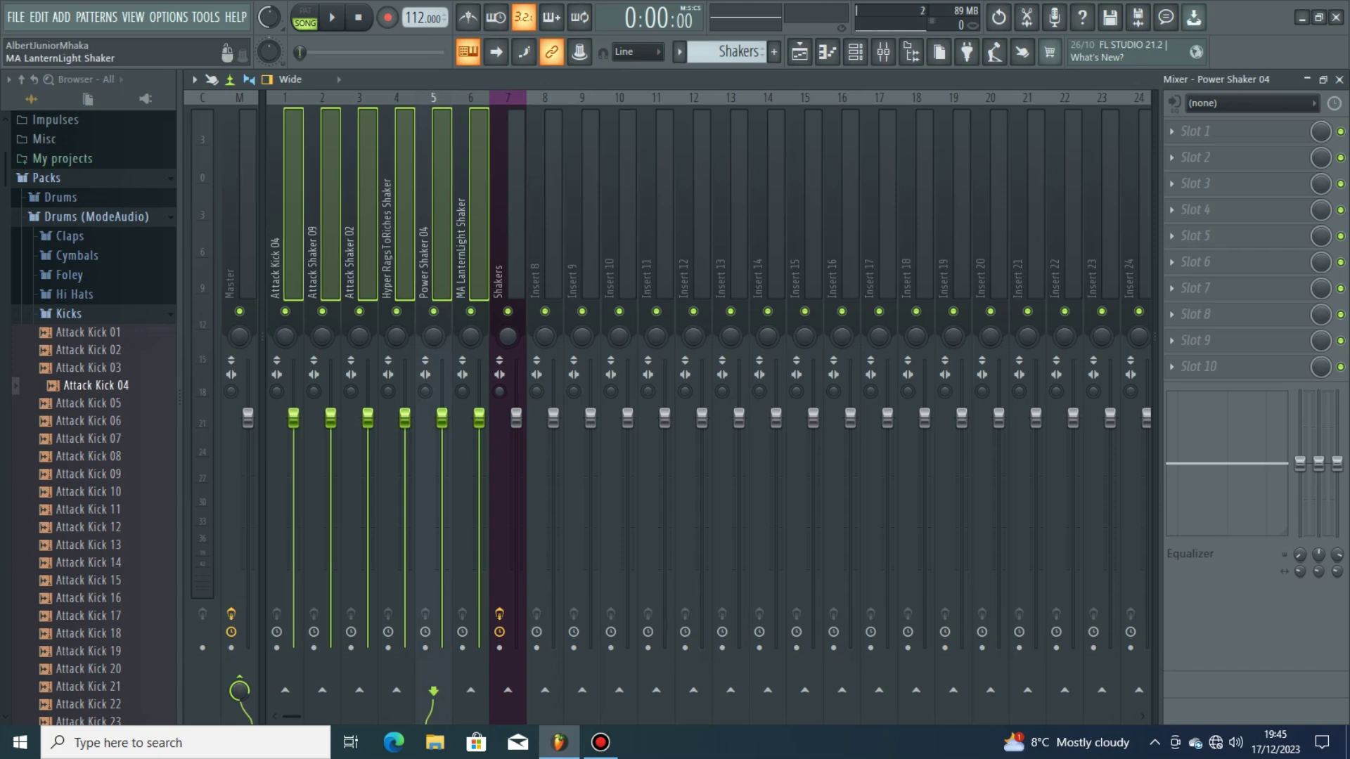
right_click(508, 691)
left_click(552, 663)
- Play the song and pull down band 1 of the Shakers track's Parametric EQ 2 to cut the low end
left_click(508, 211)
key("space")
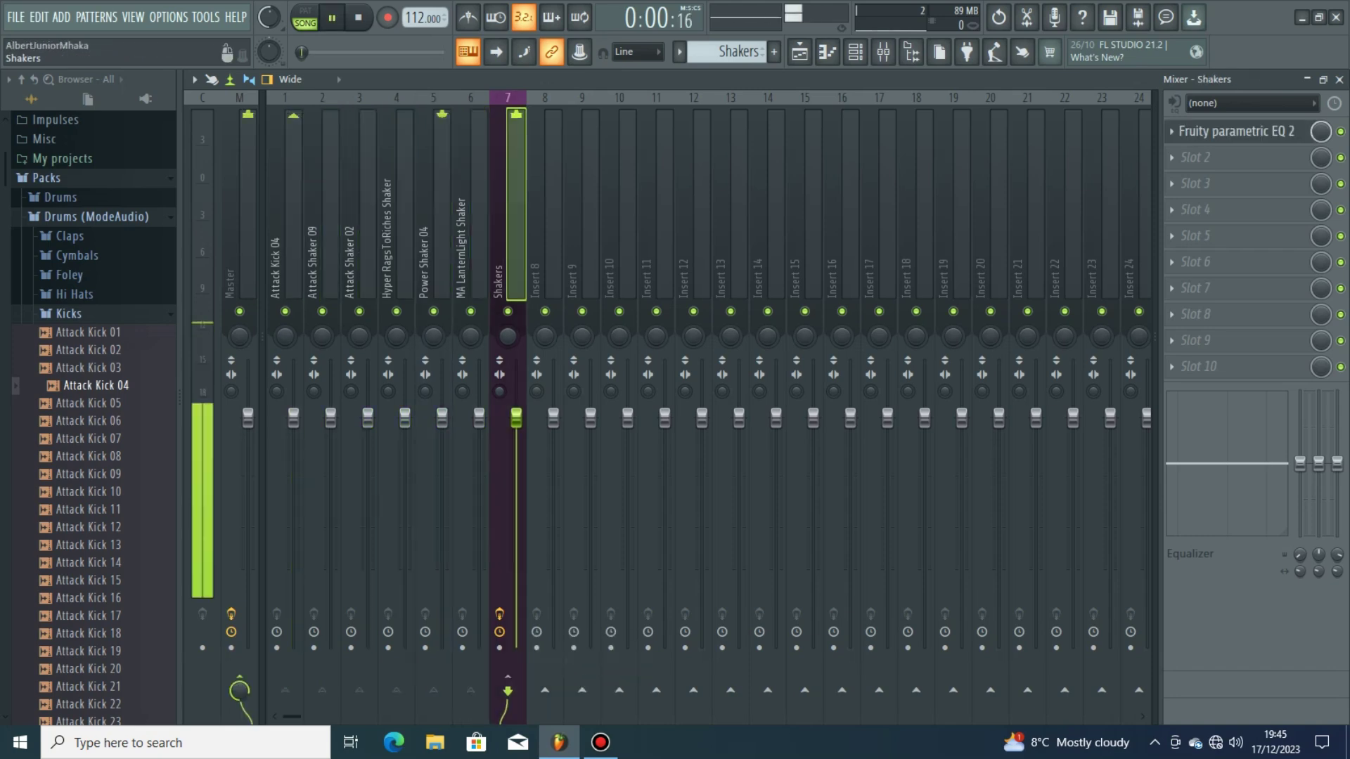
left_click(1235, 130)
left_click_drag(749, 296, 733, 356)
scroll(741, 351, "down", 4)
key("space")
- Take the Attack Kick 04 mixer track out of the Shakers bus and route it only to the Master, leaving it unmuted
left_click(285, 311)
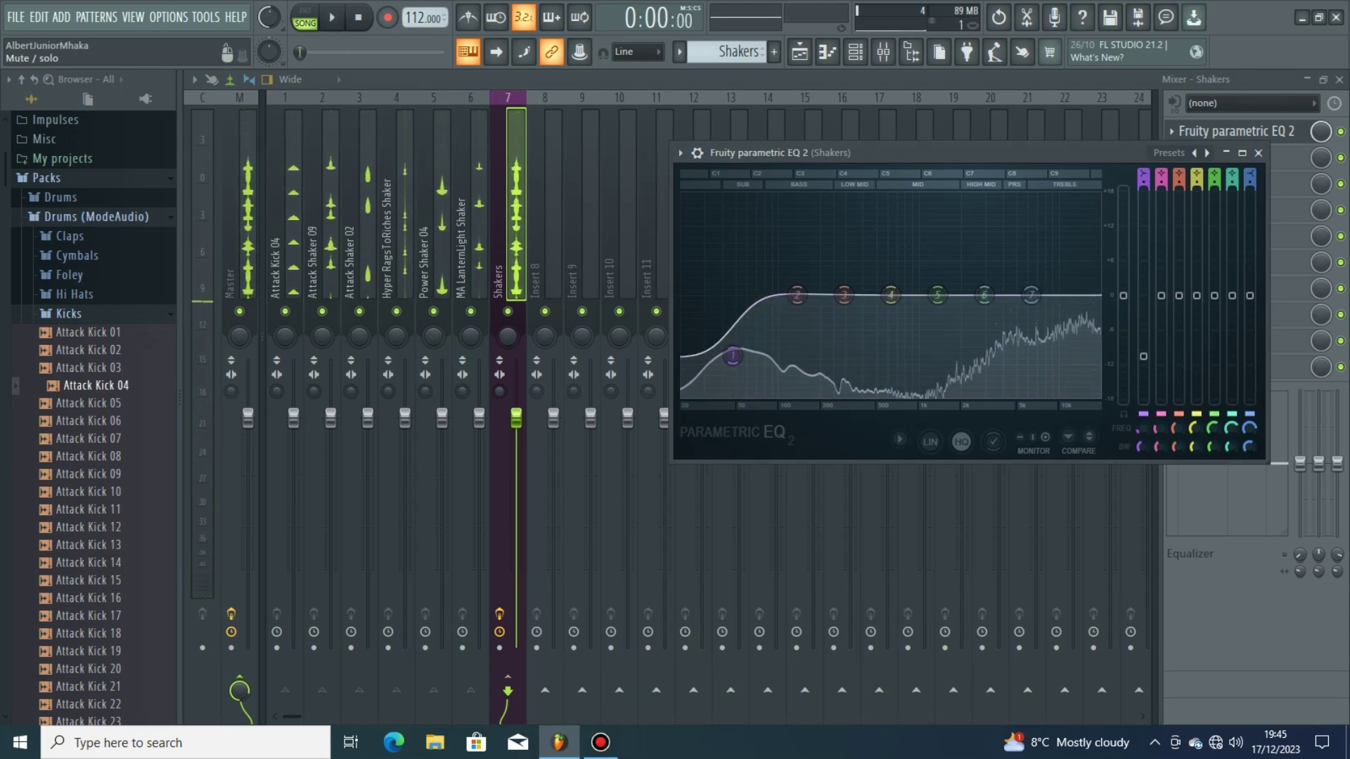
key("Escape")
left_click(285, 260)
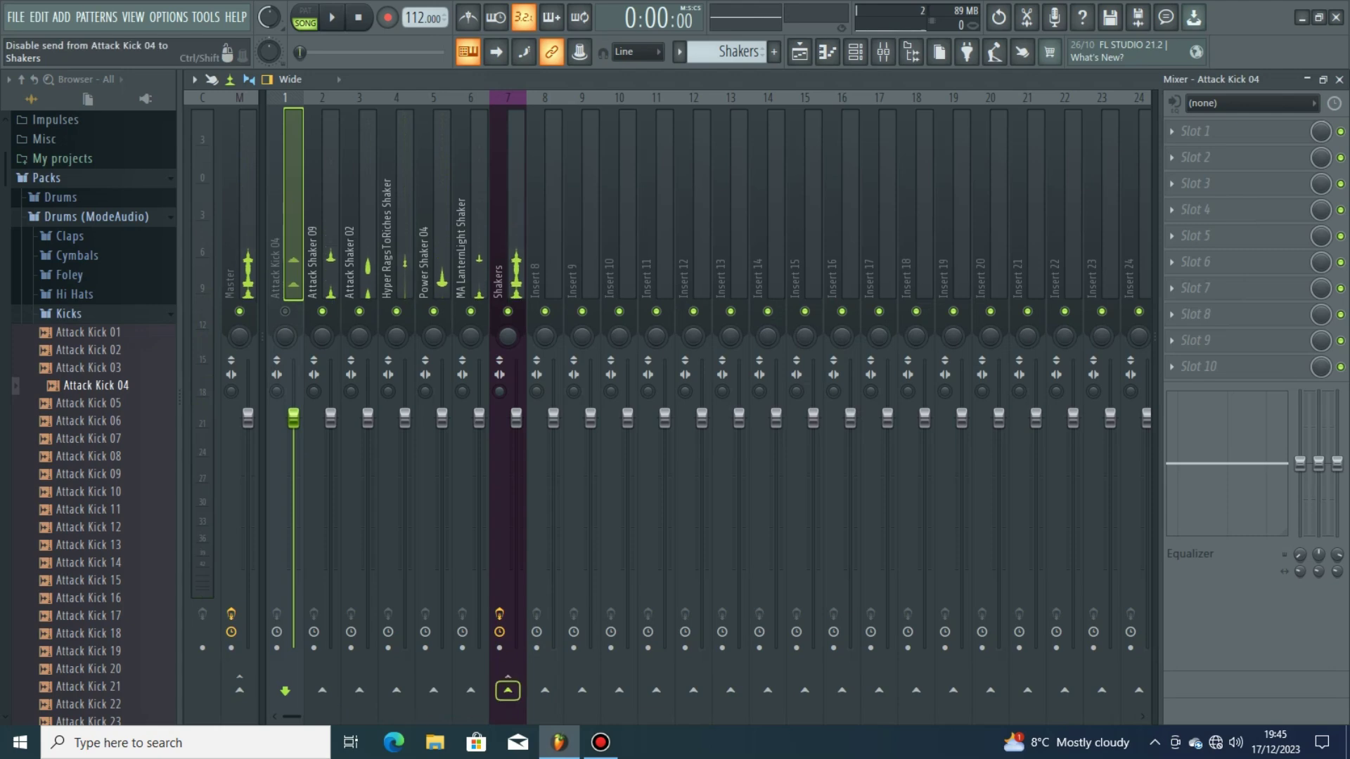
left_click(285, 311)
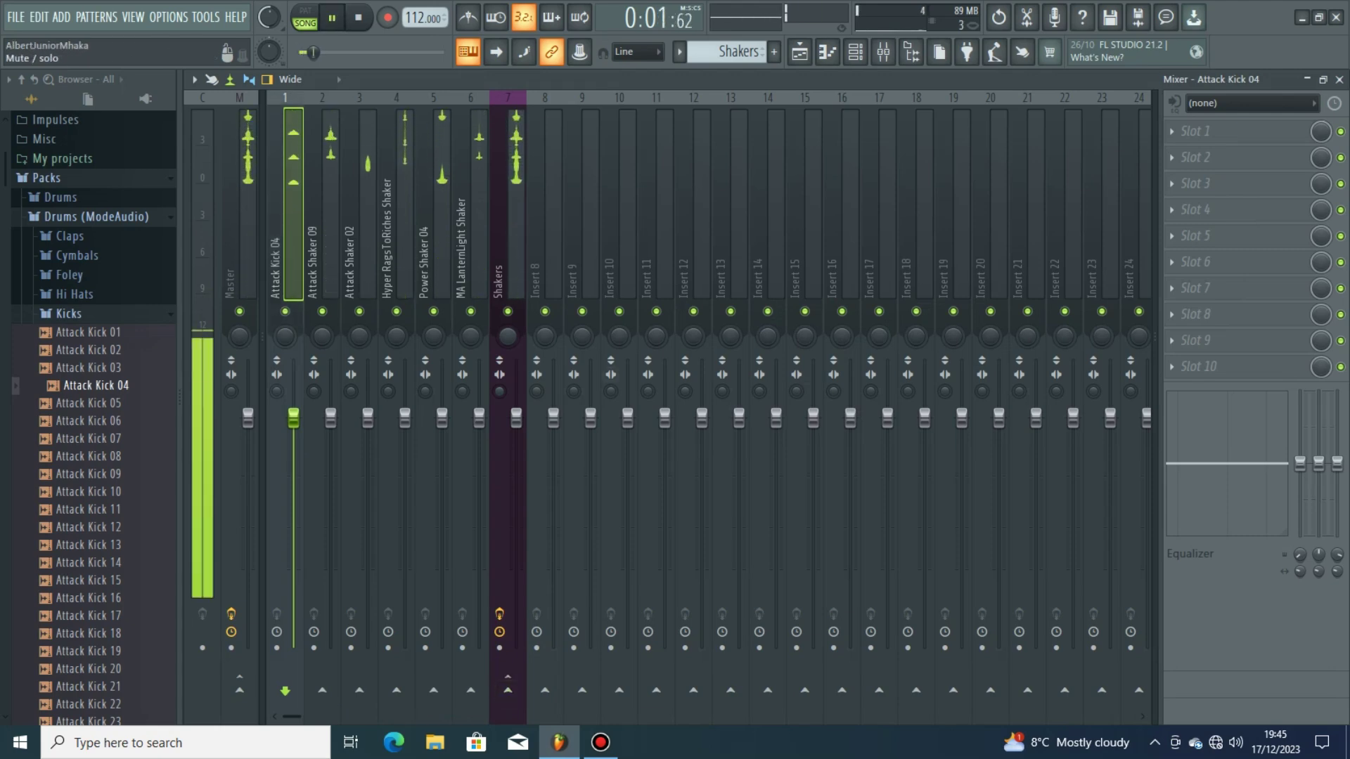
left_click(322, 260)
left_click(285, 260)
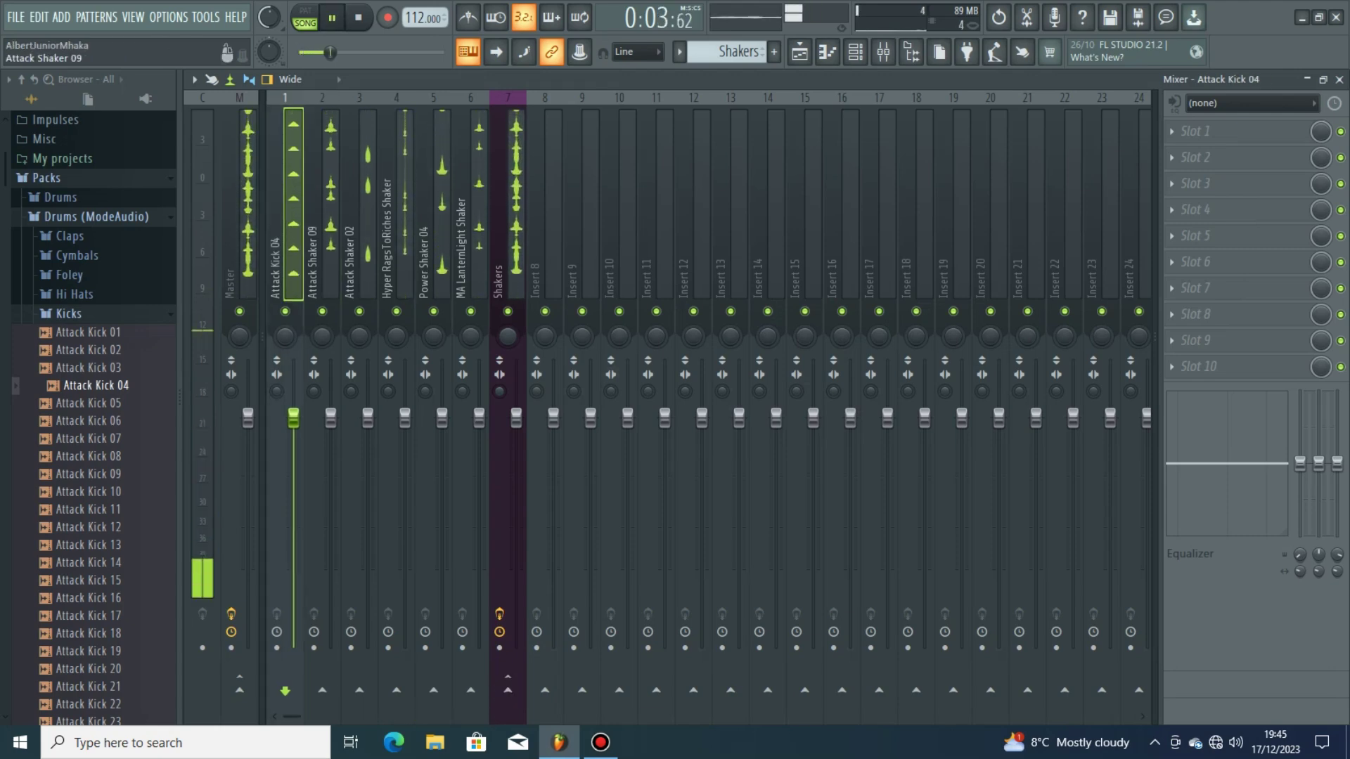
right_click(239, 691)
left_click(303, 661)
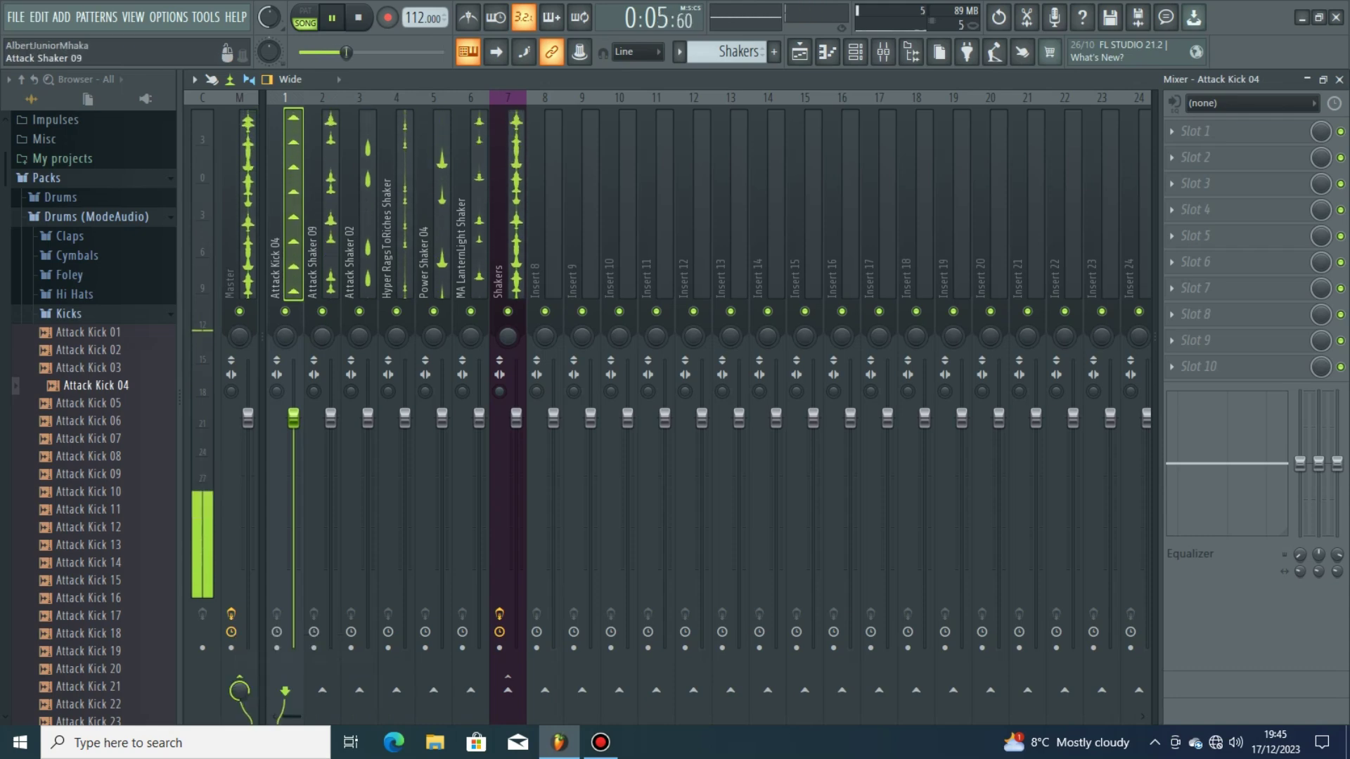
- In the Shakers track's equalizer, move band 1 higher in frequency with about -17 dB gain and dip band 6 slightly
left_click(323, 260)
left_click(508, 260)
left_click(1211, 132)
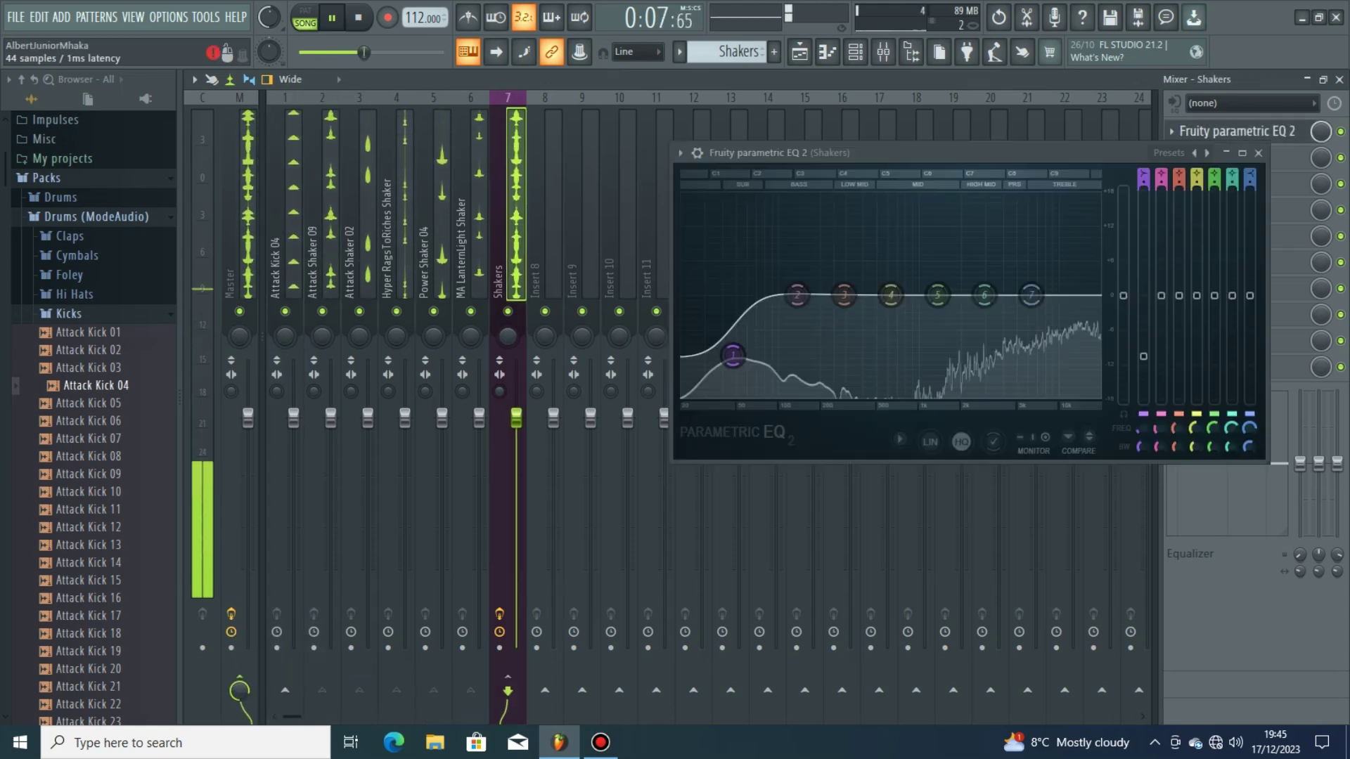
left_click_drag(733, 355, 826, 393)
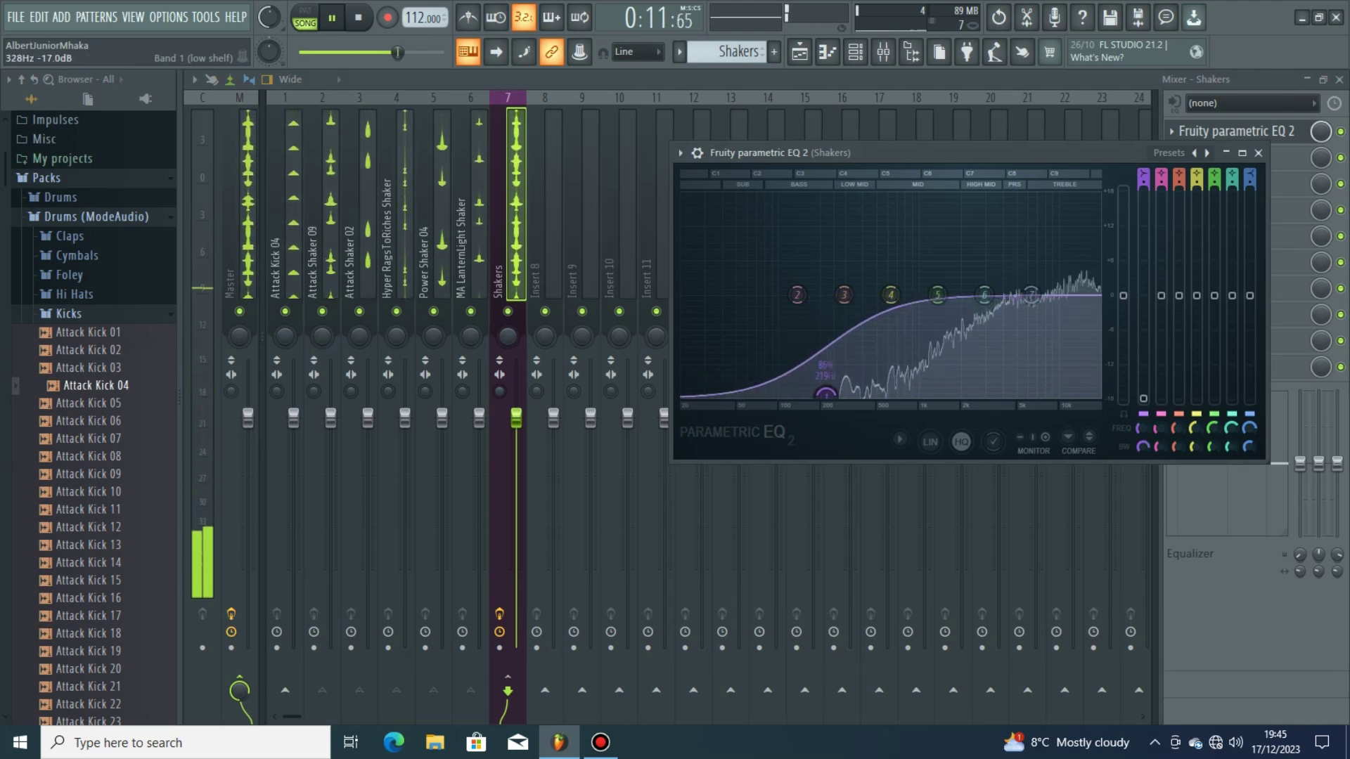
mouse_move(1031, 296)
left_mouse_down()
mouse_move(987, 294)
mouse_move(1008, 307)
left_mouse_up()
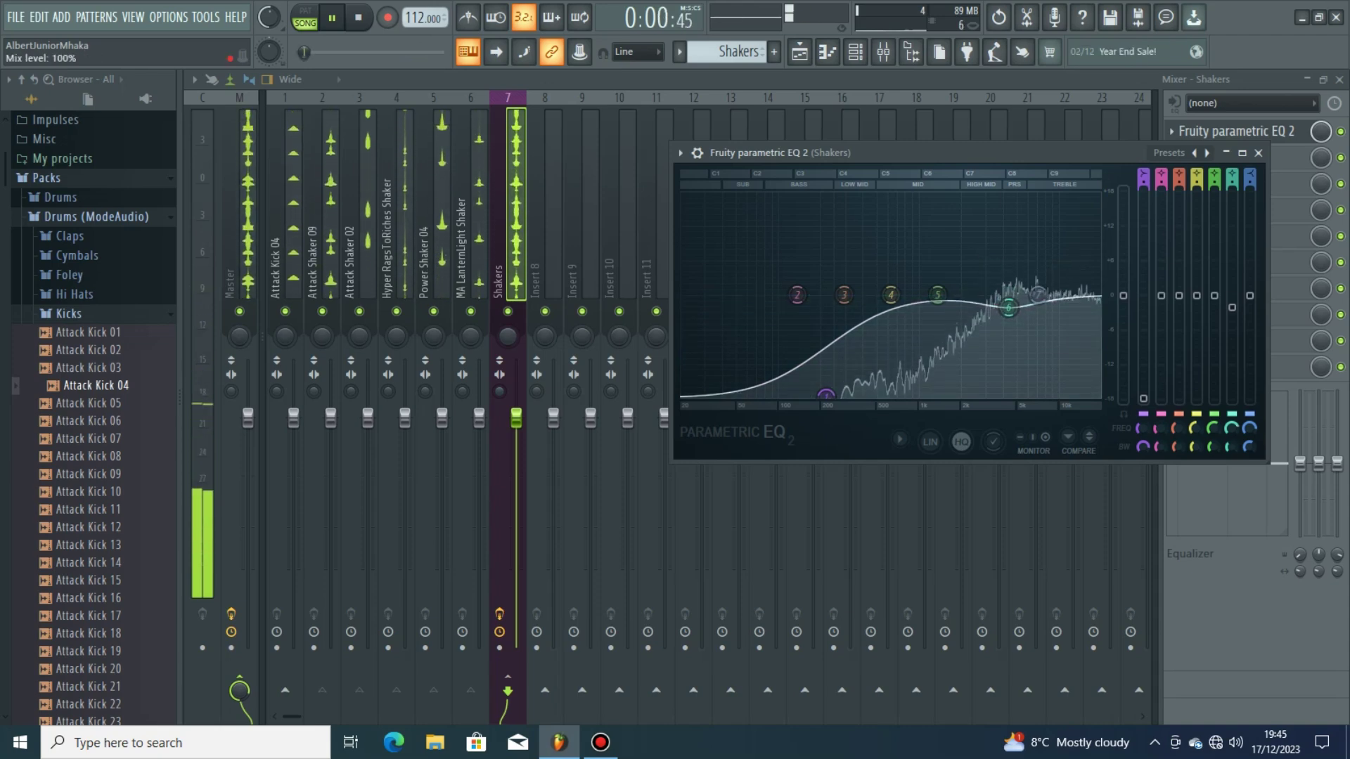
double_click(1258, 153)
- Add Fruity Blood Overdrive to the second effect slot of the Shakers track and close its window
left_click(1258, 156)
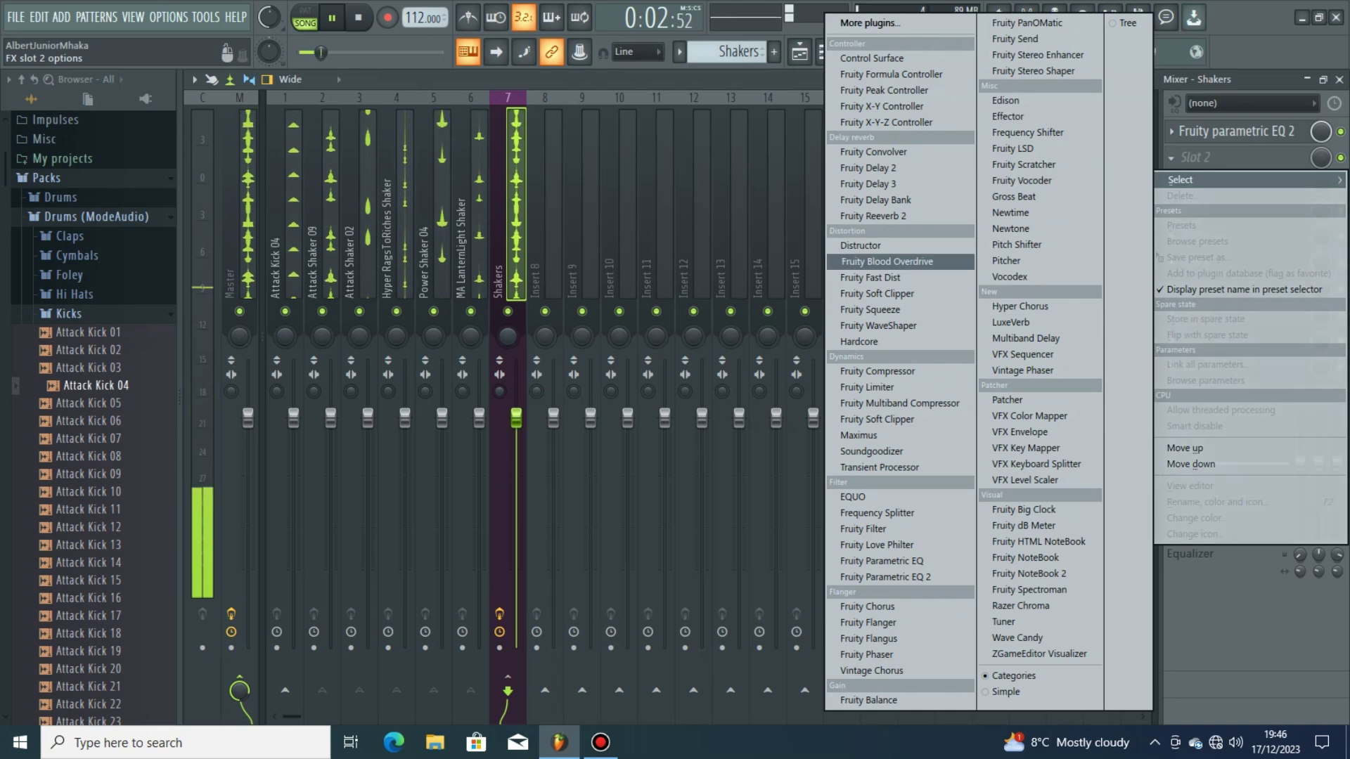
left_click(882, 261)
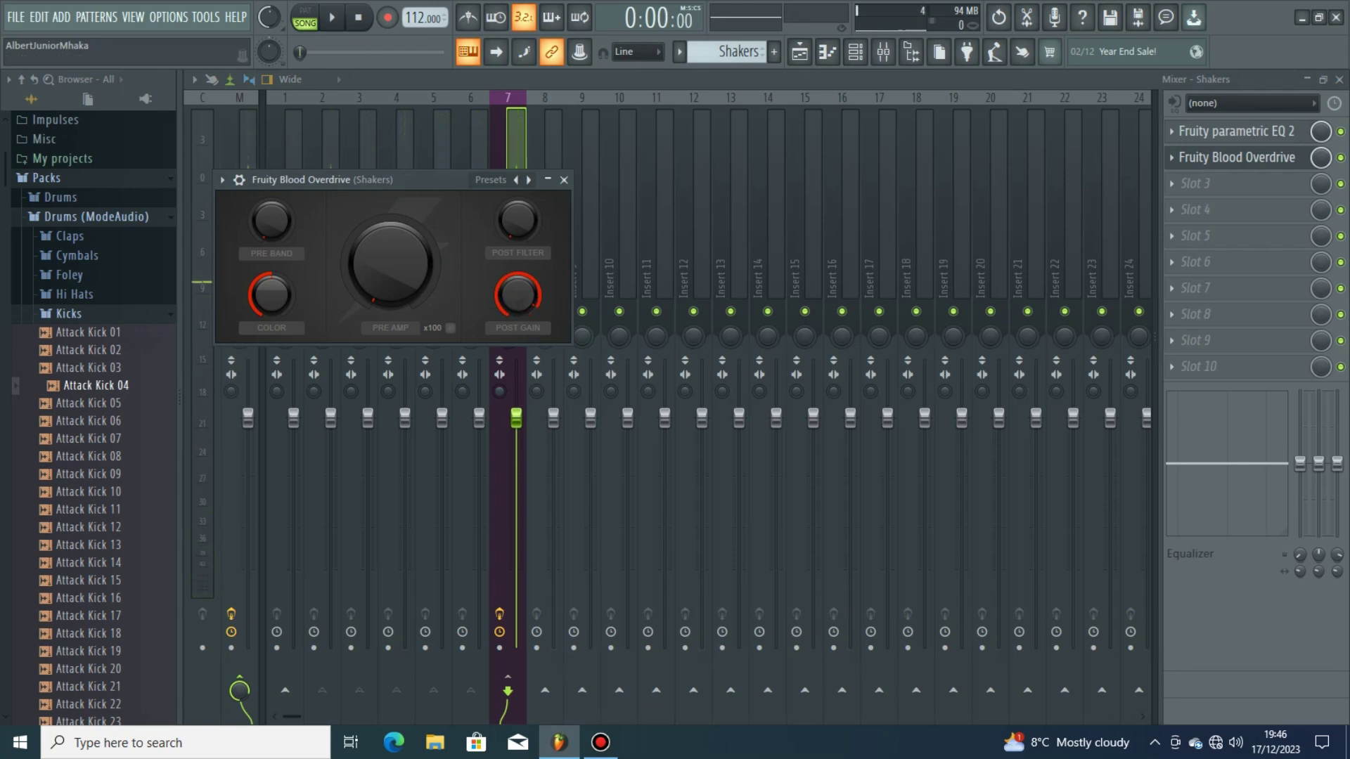
left_click(564, 180)
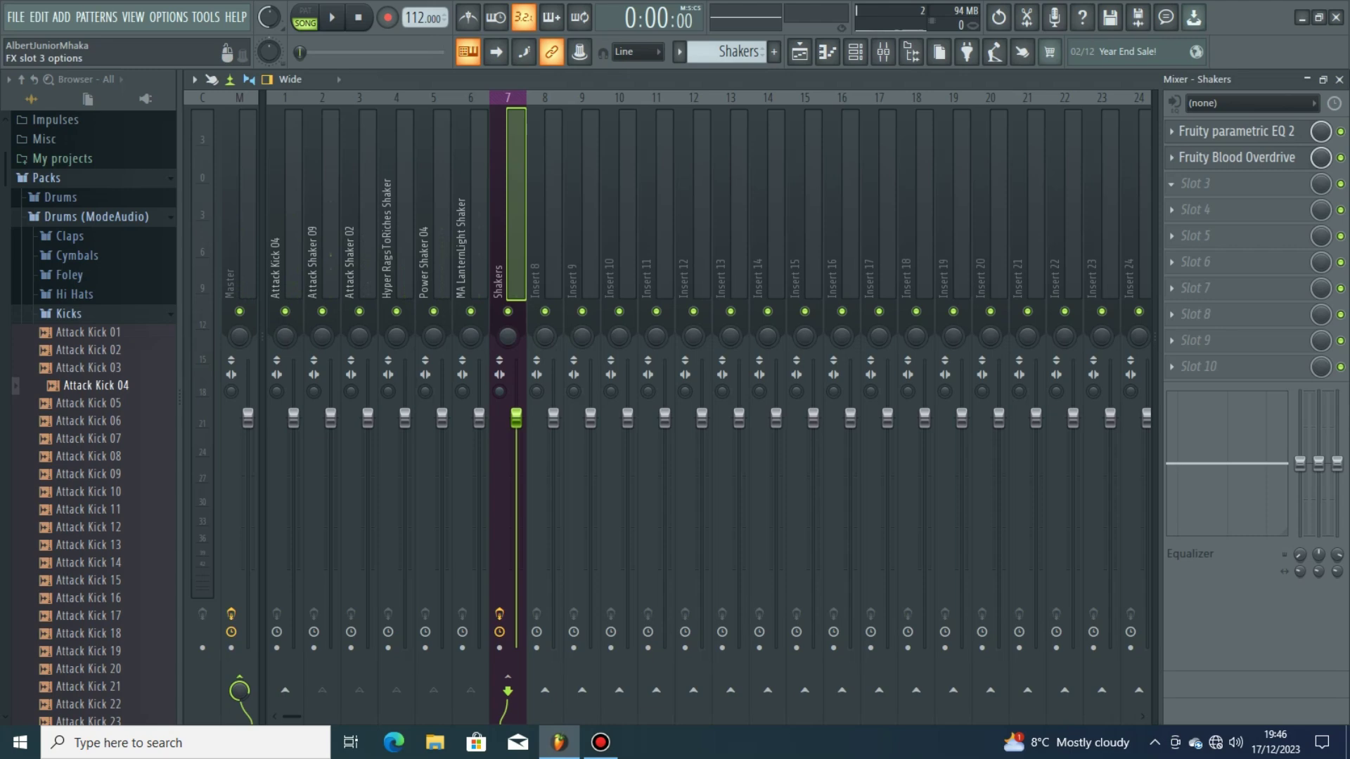
- Add Fruity Compressor with the Drums preset to the Shakers track's third effect slot and set its mix level to 47%
key("space")
left_click(1196, 184)
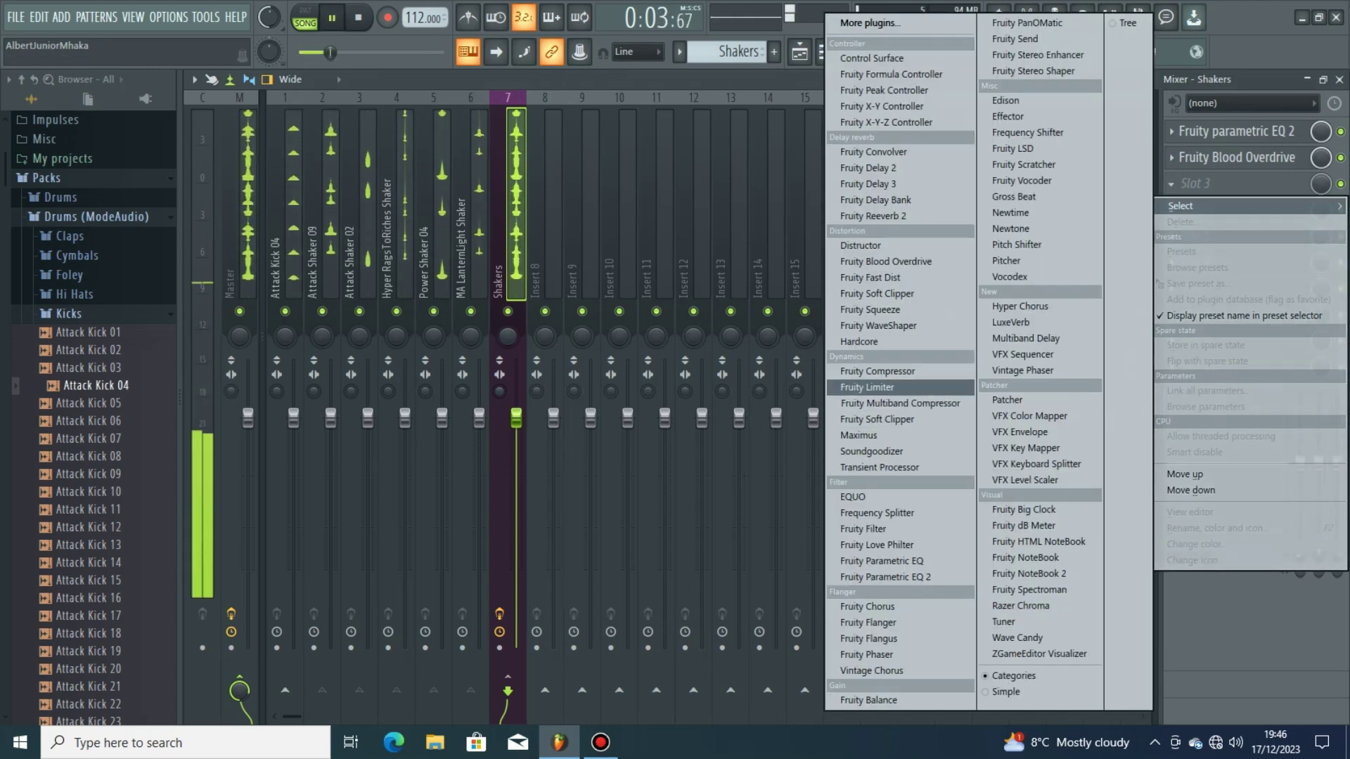
left_click(874, 371)
key("space")
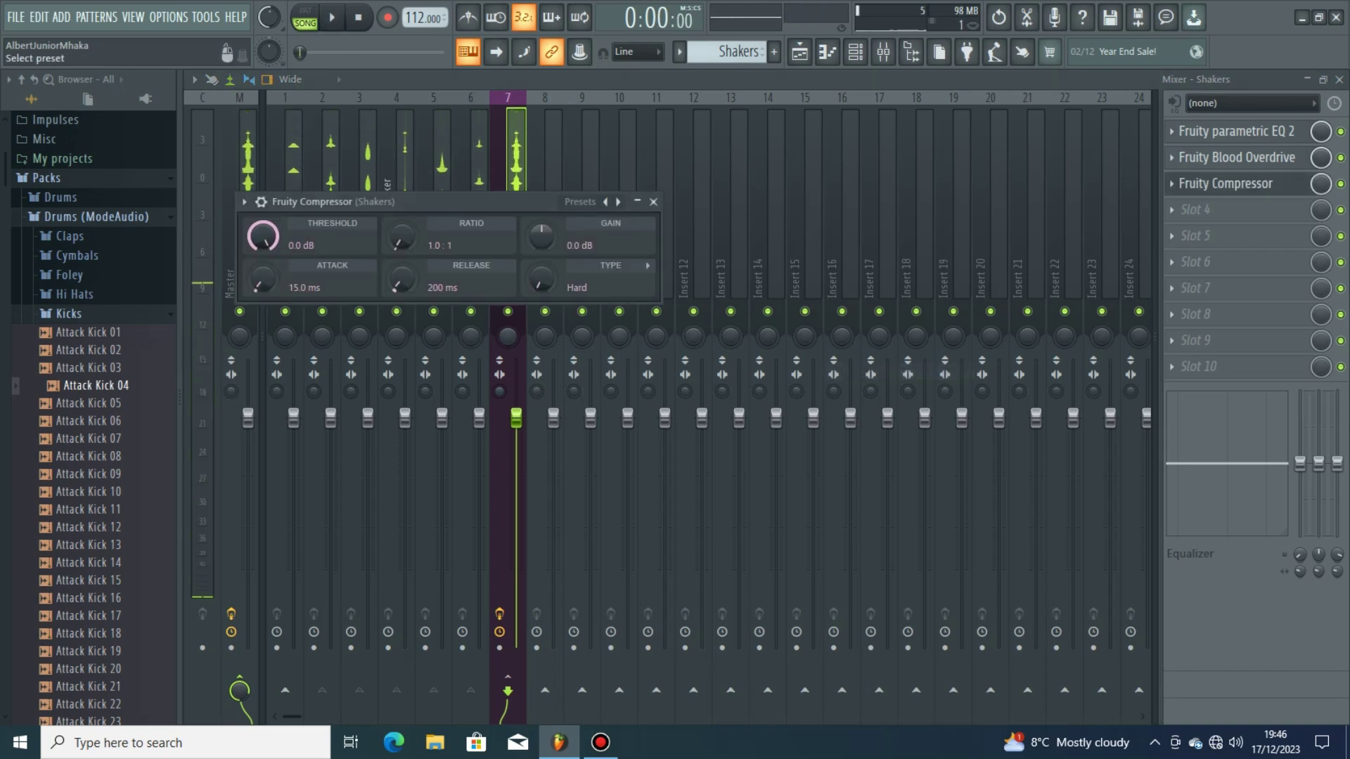
left_click(580, 202)
left_click(608, 515)
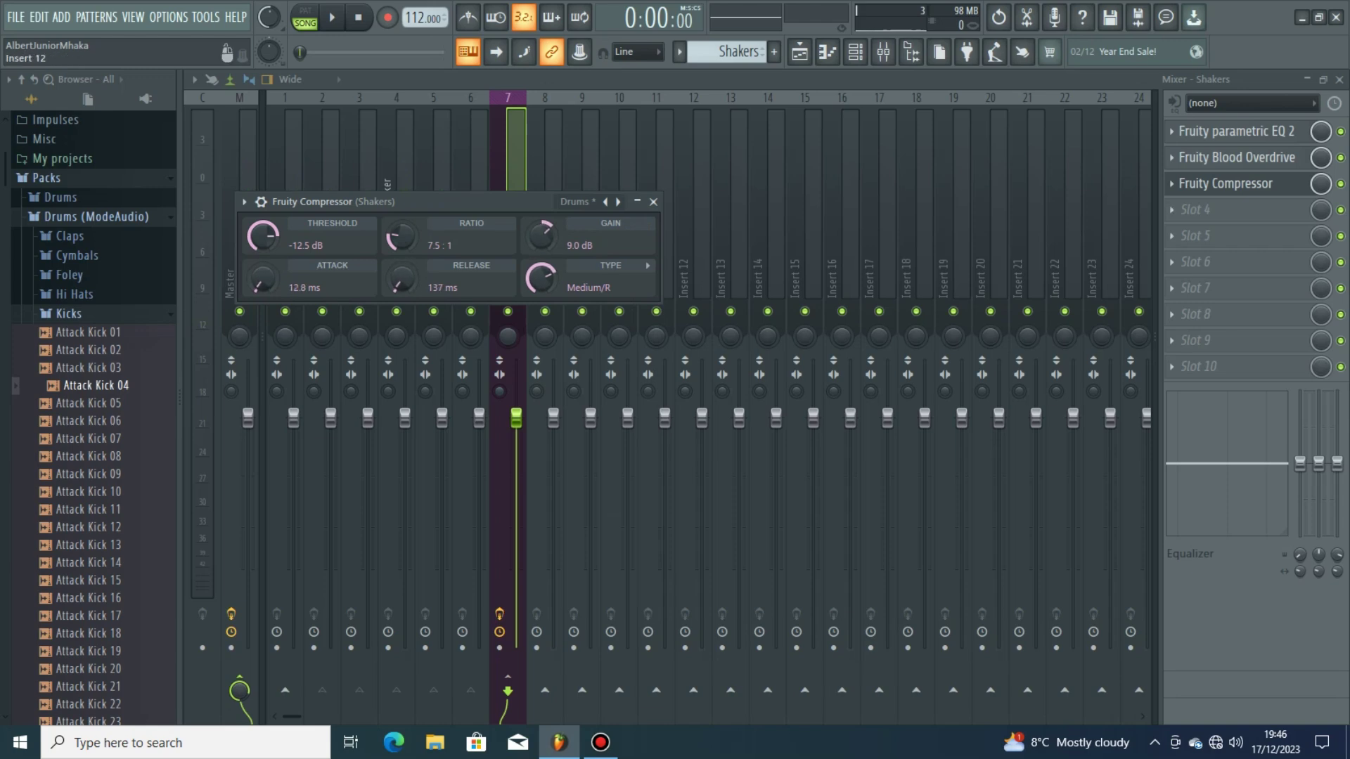
key("space")
left_click_drag(1320, 183, 1320, 214)
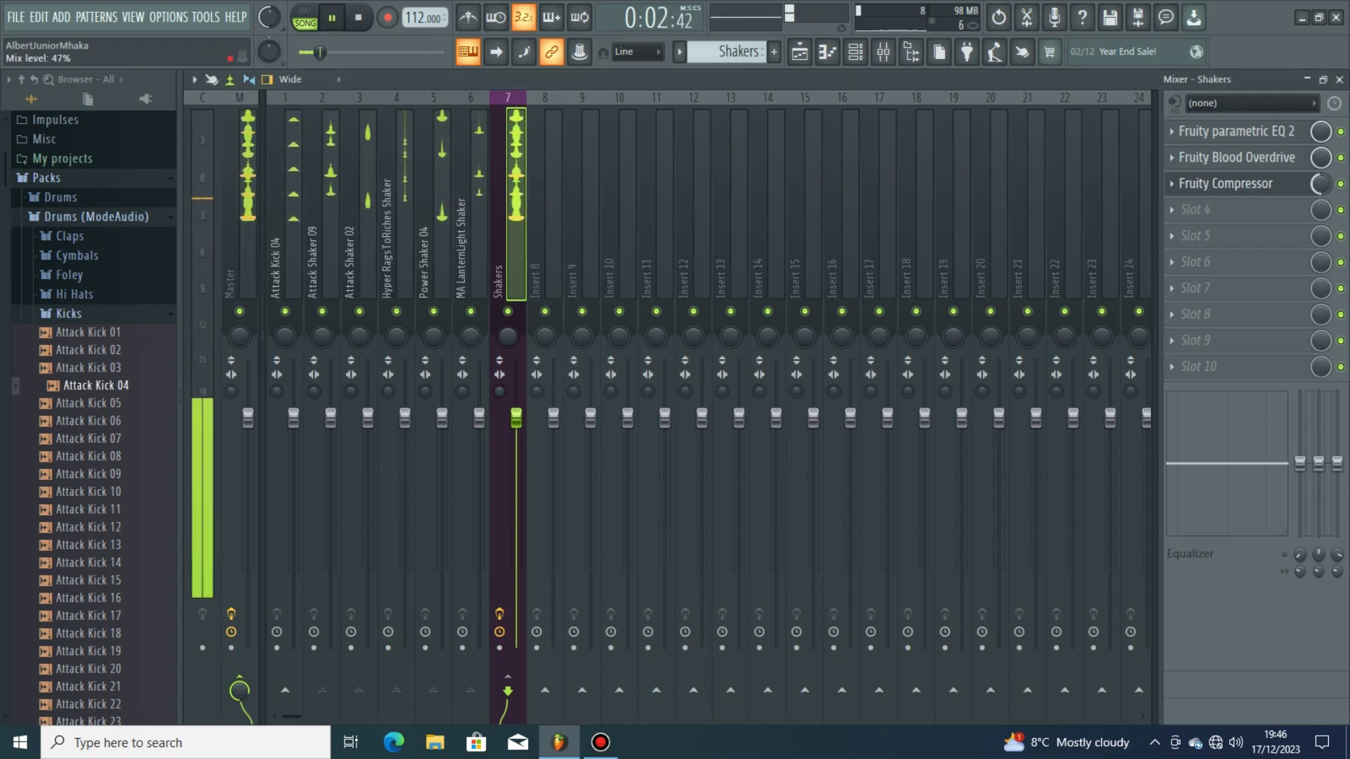
- Add a second Fruity Parametric EQ 2 in slot 4, lowering bands 1 and 3 and boosting band 4 about 1.6 dB
left_click(1196, 210)
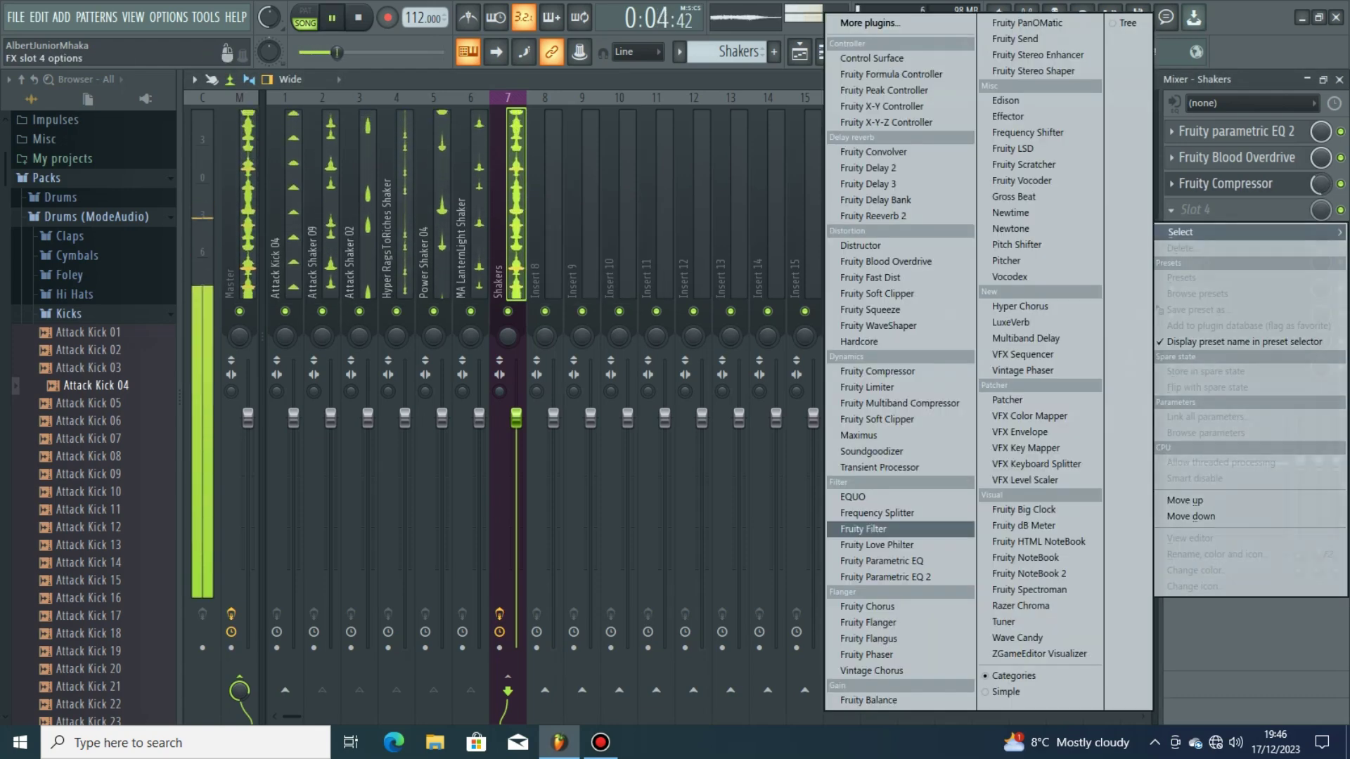
left_click(886, 577)
key("space")
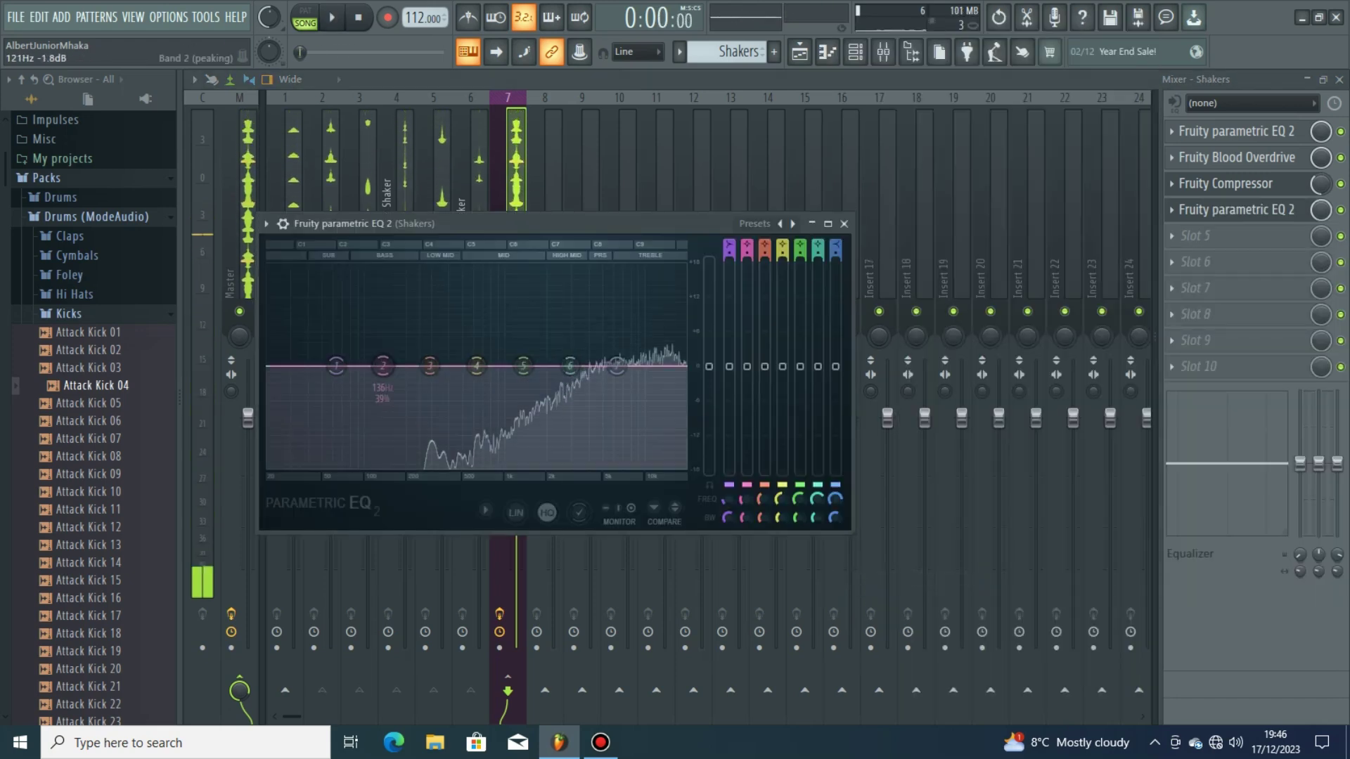
left_click_drag(467, 446, 522, 344)
left_click_drag(414, 388, 388, 405)
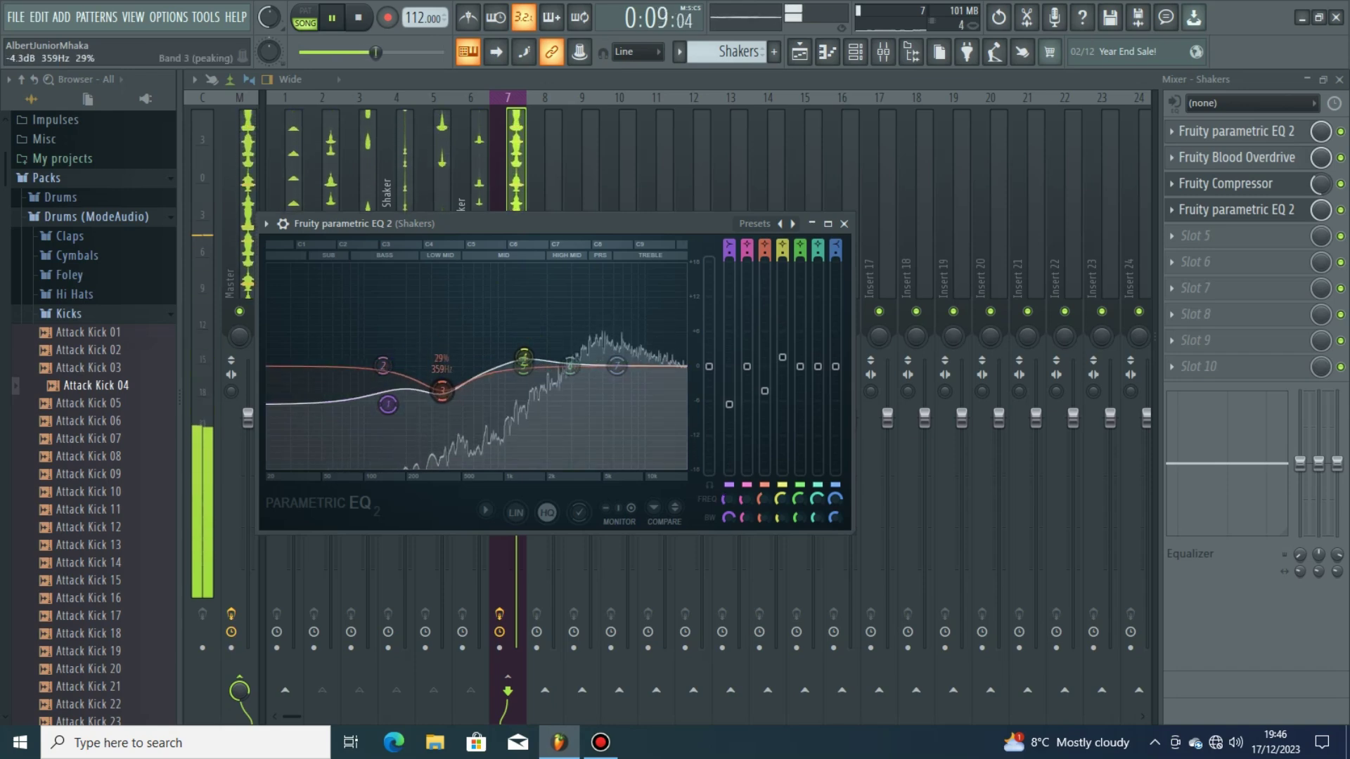
left_click_drag(469, 399, 467, 391)
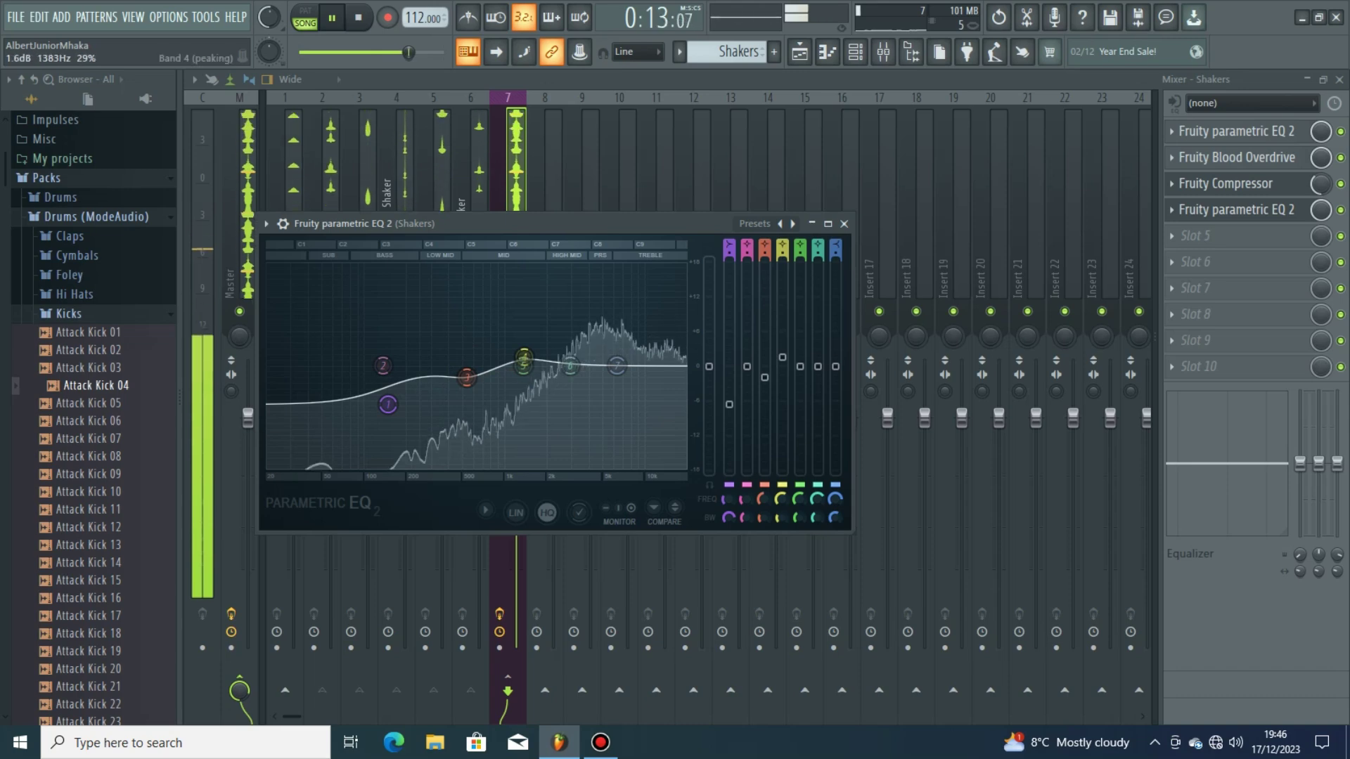
- Lower the Shakers mixer track's volume to about 88% (-2.7 dB) and bring up the Playlist
left_click(844, 224)
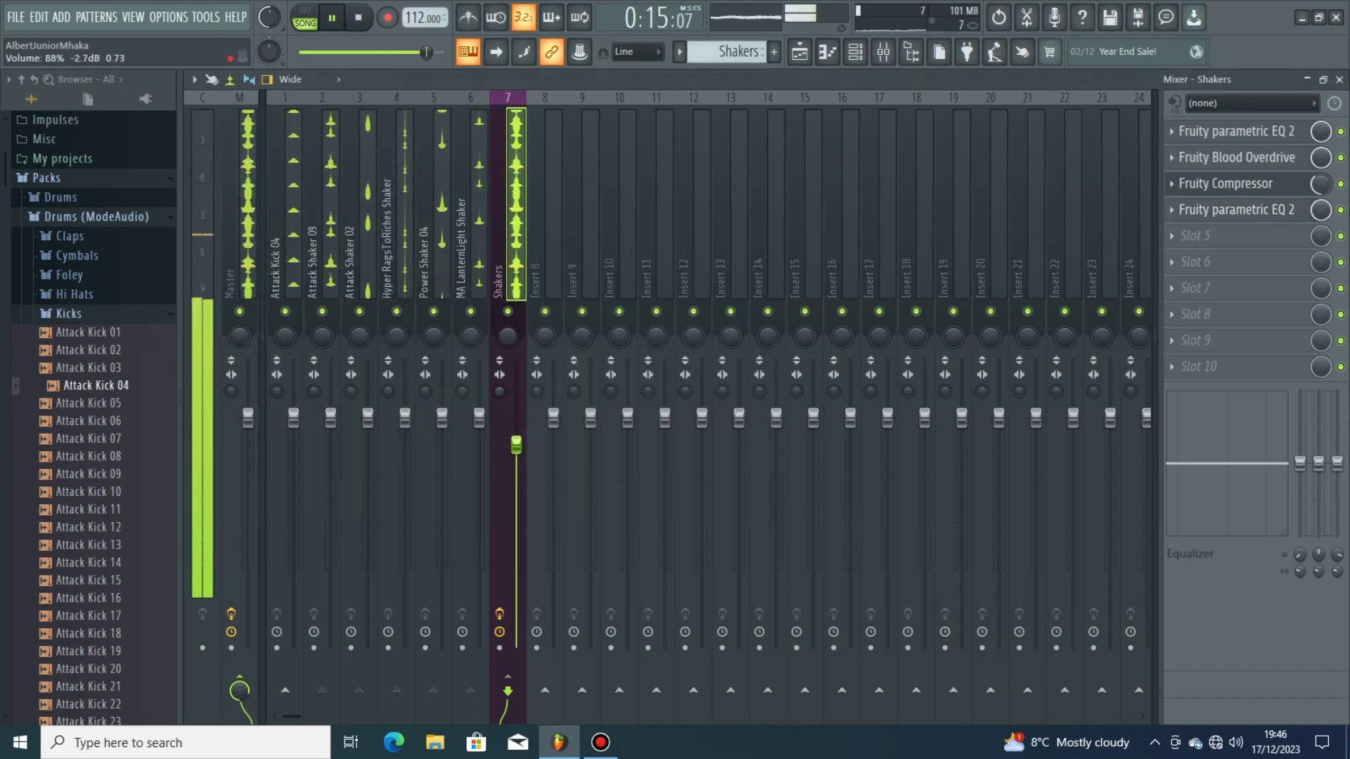
left_click(800, 52)
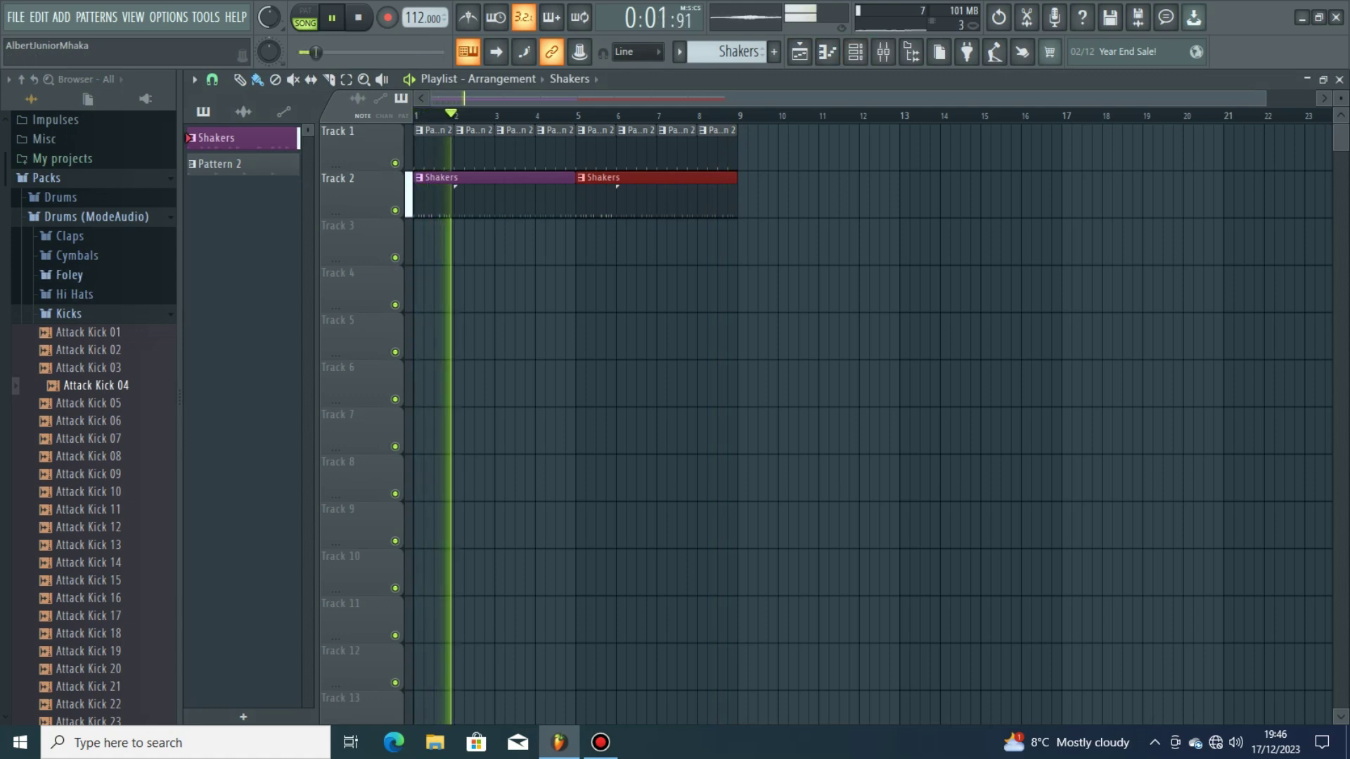
- Stop playback and open the Hats folder under Packs > Drums in the browser to preview its samples
key("space")
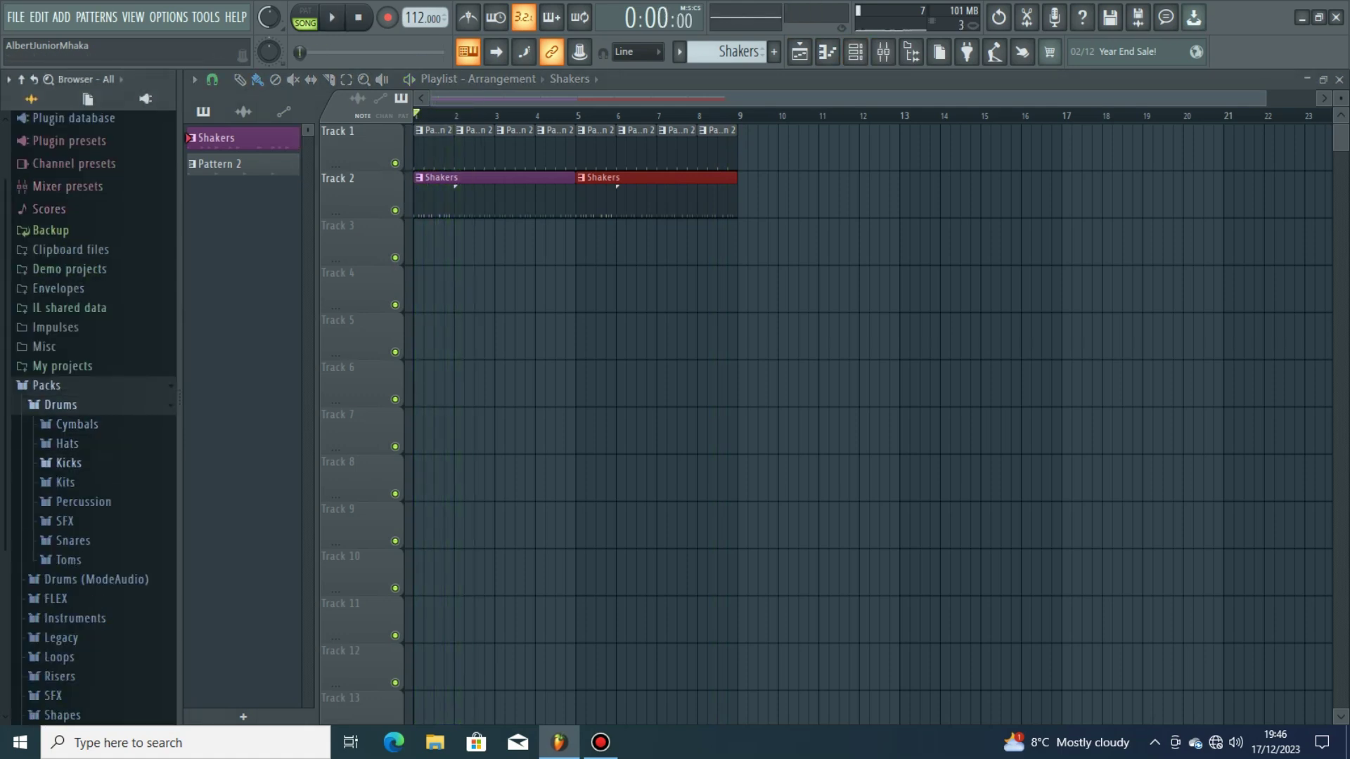
left_click(69, 463)
left_click(67, 288)
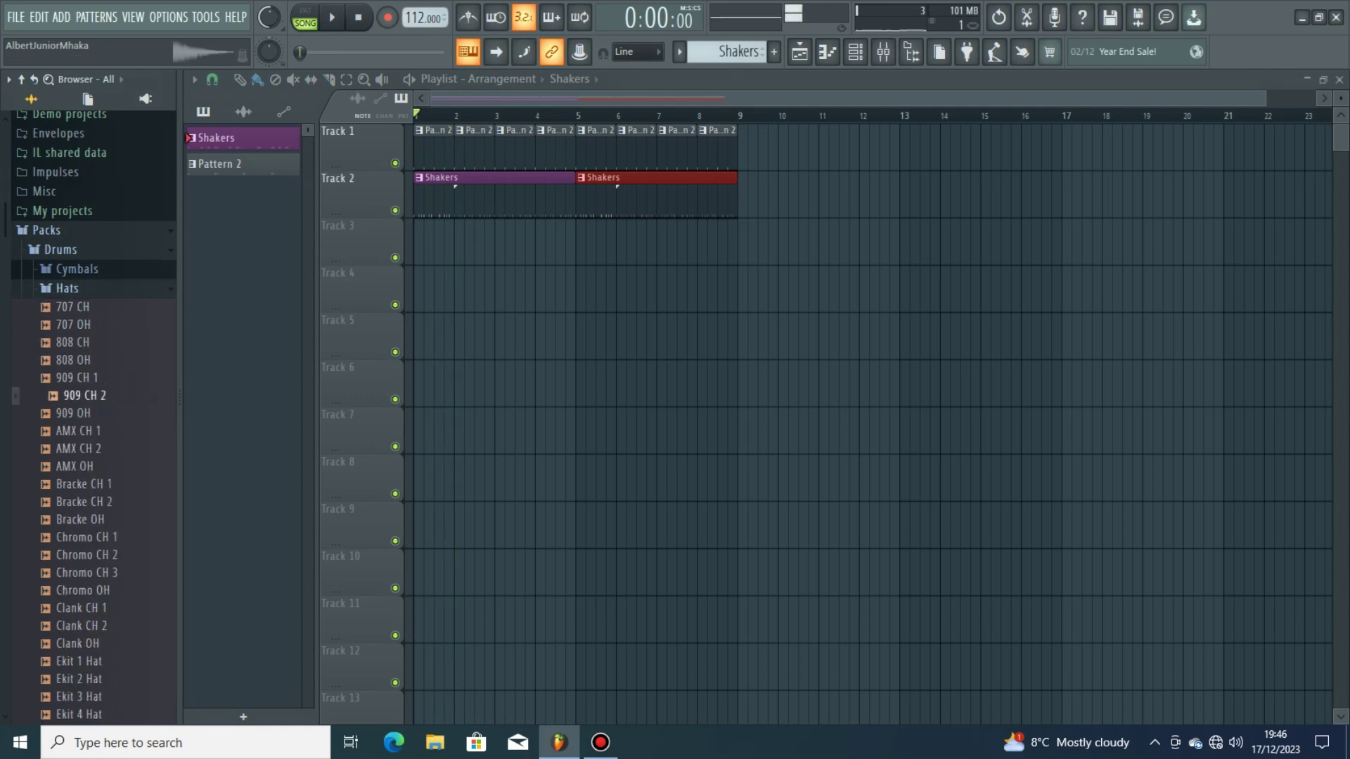
- Create a pattern named Hat and add the 909 OH sample as a channel with hits on steps 3, 7, 11 and 15
left_click(855, 51)
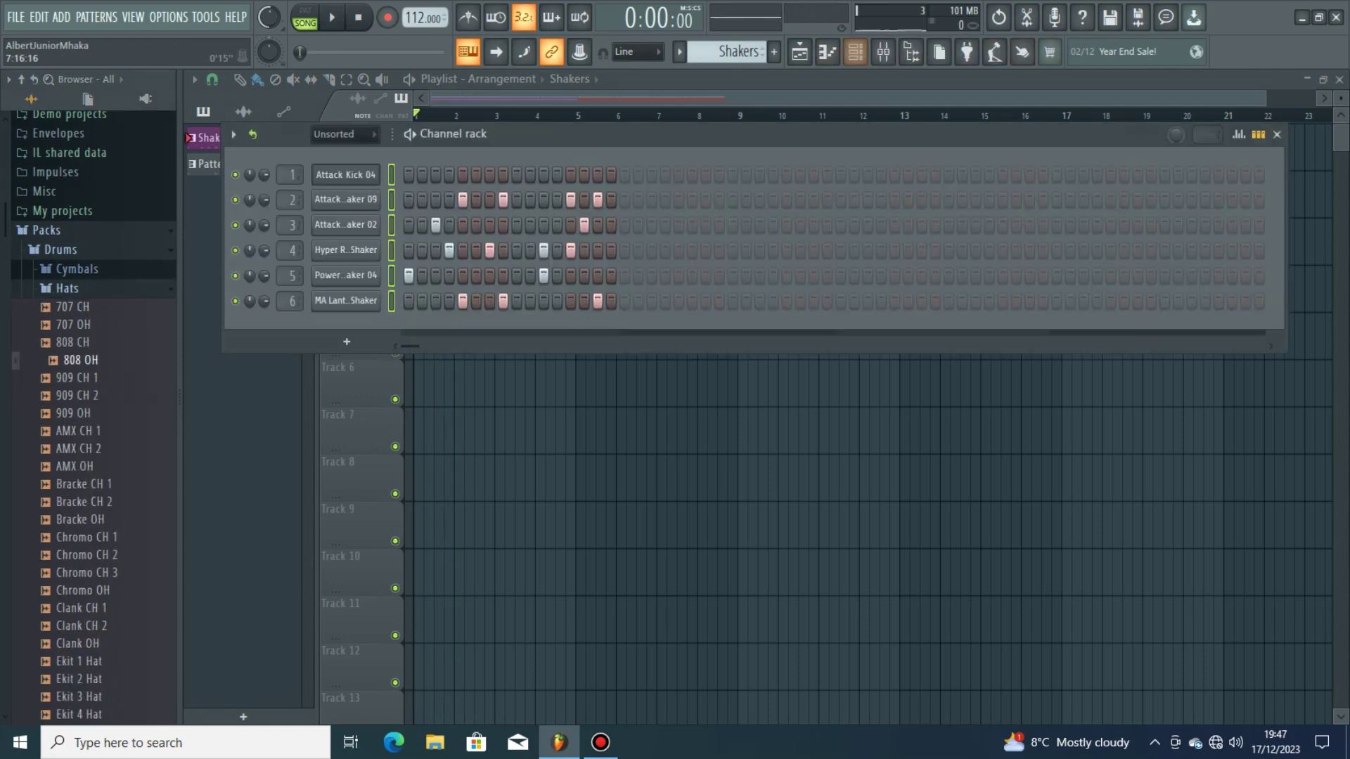
left_click(774, 51)
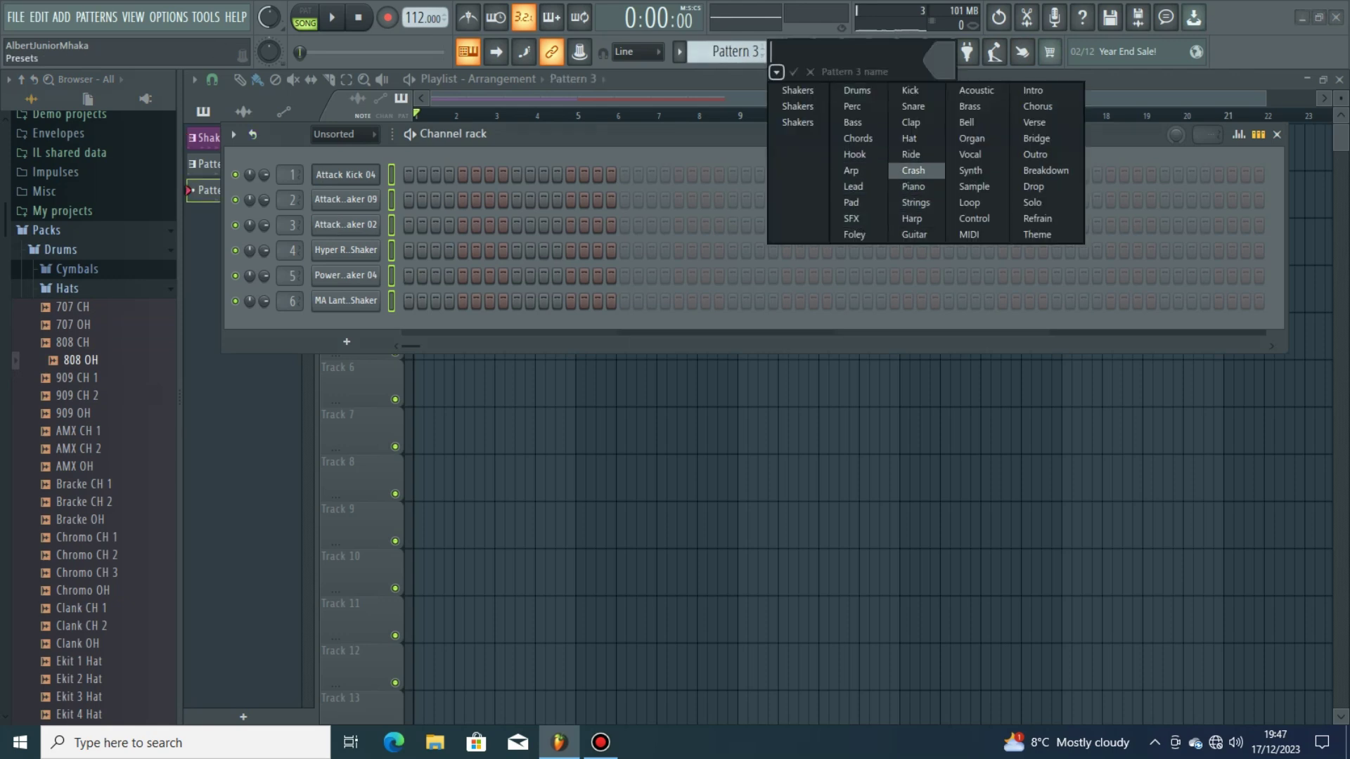
left_click(911, 138)
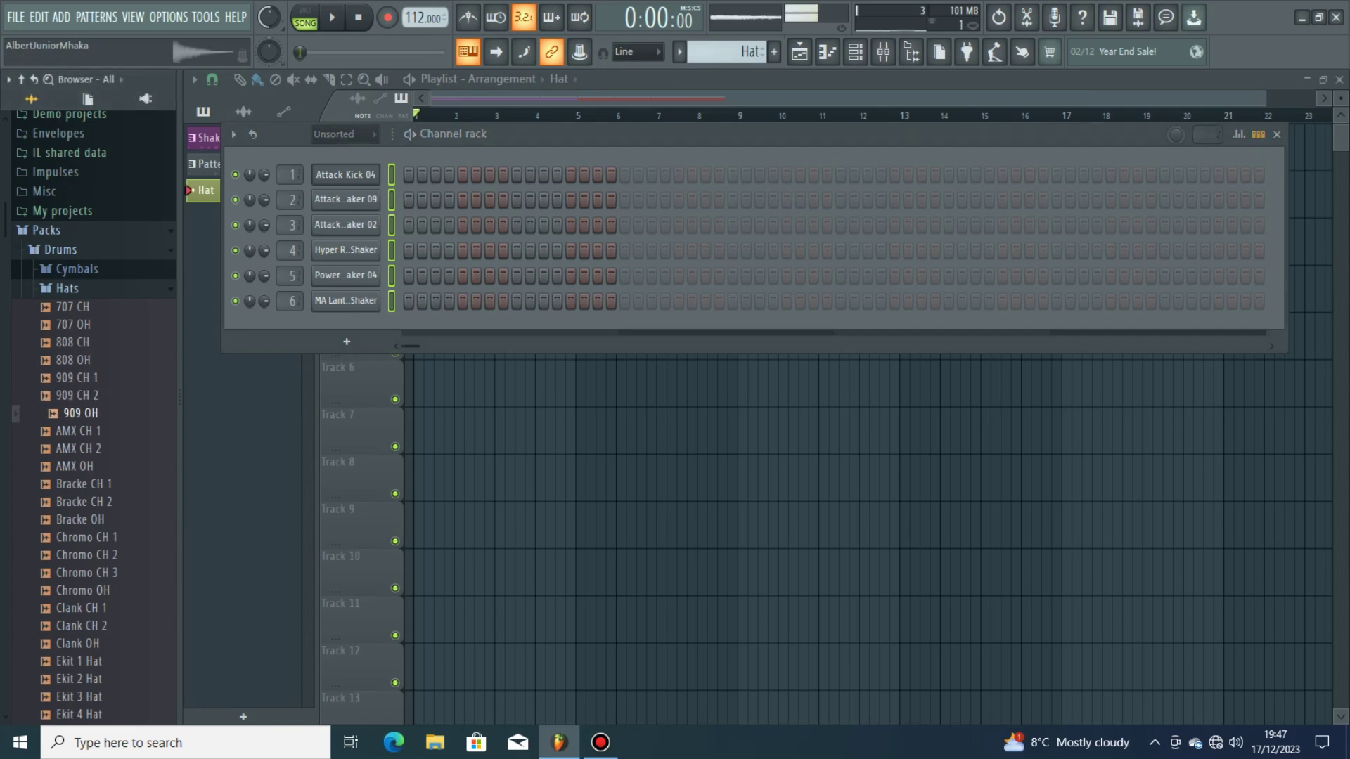
left_click_drag(80, 413, 345, 344)
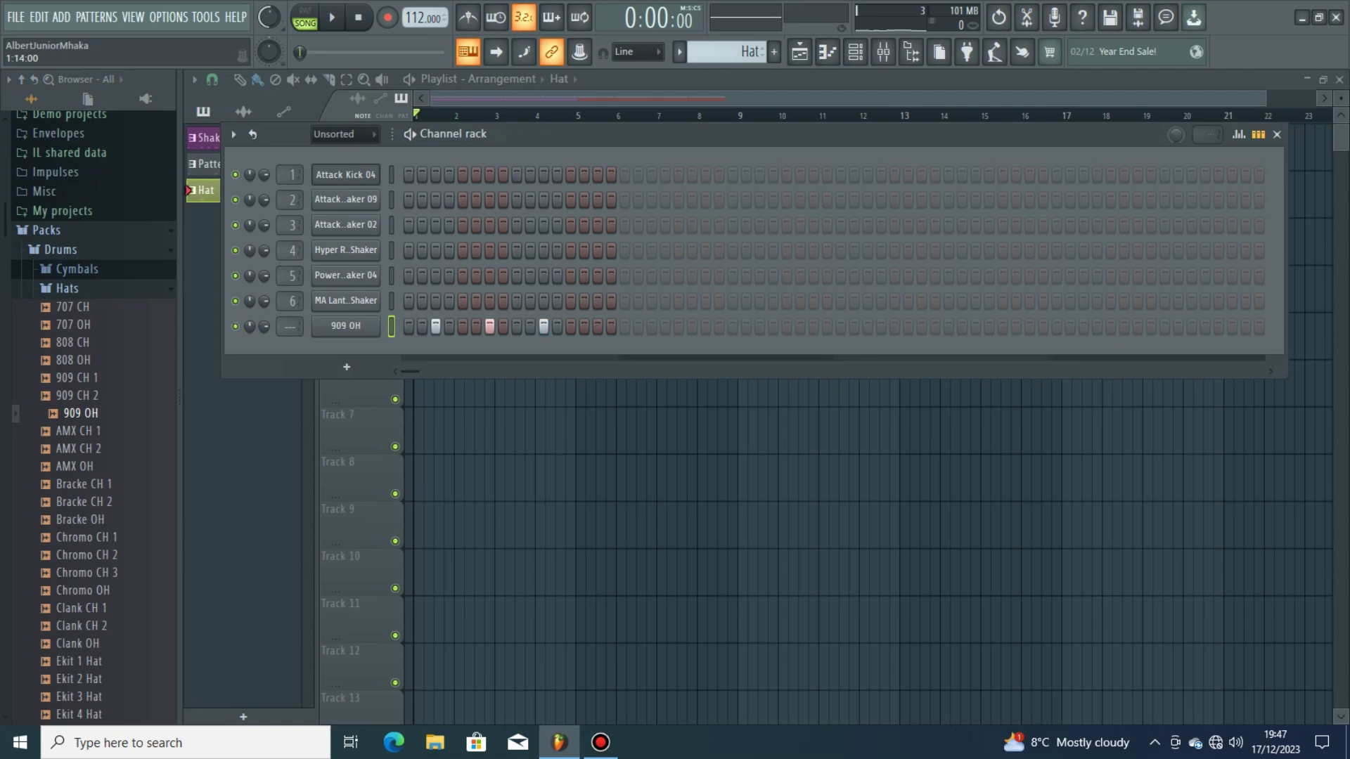
key("F6")
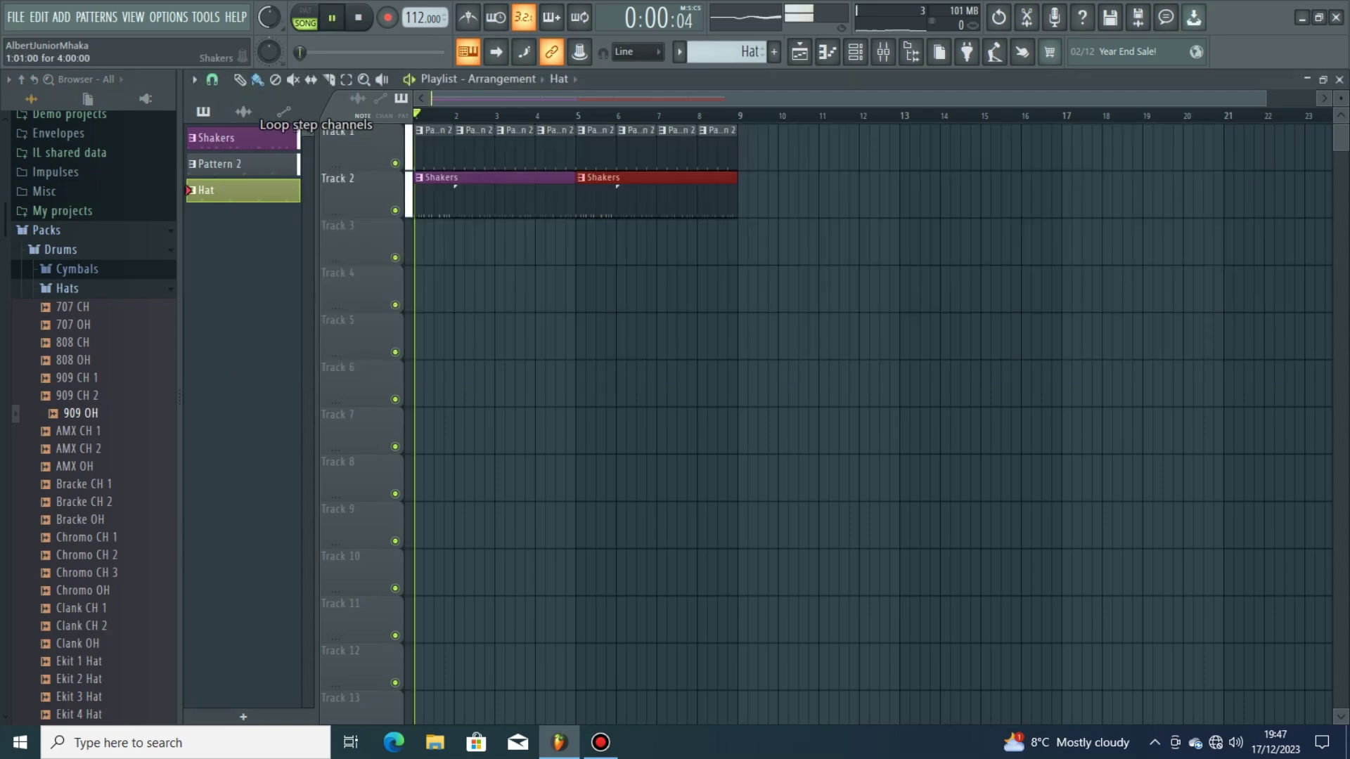
- Fill Playlist Track 3 with Hat pattern clips from bar 1 through bar 8, aligned to the start of the song
left_click_drag(422, 241, 665, 241)
key("space")
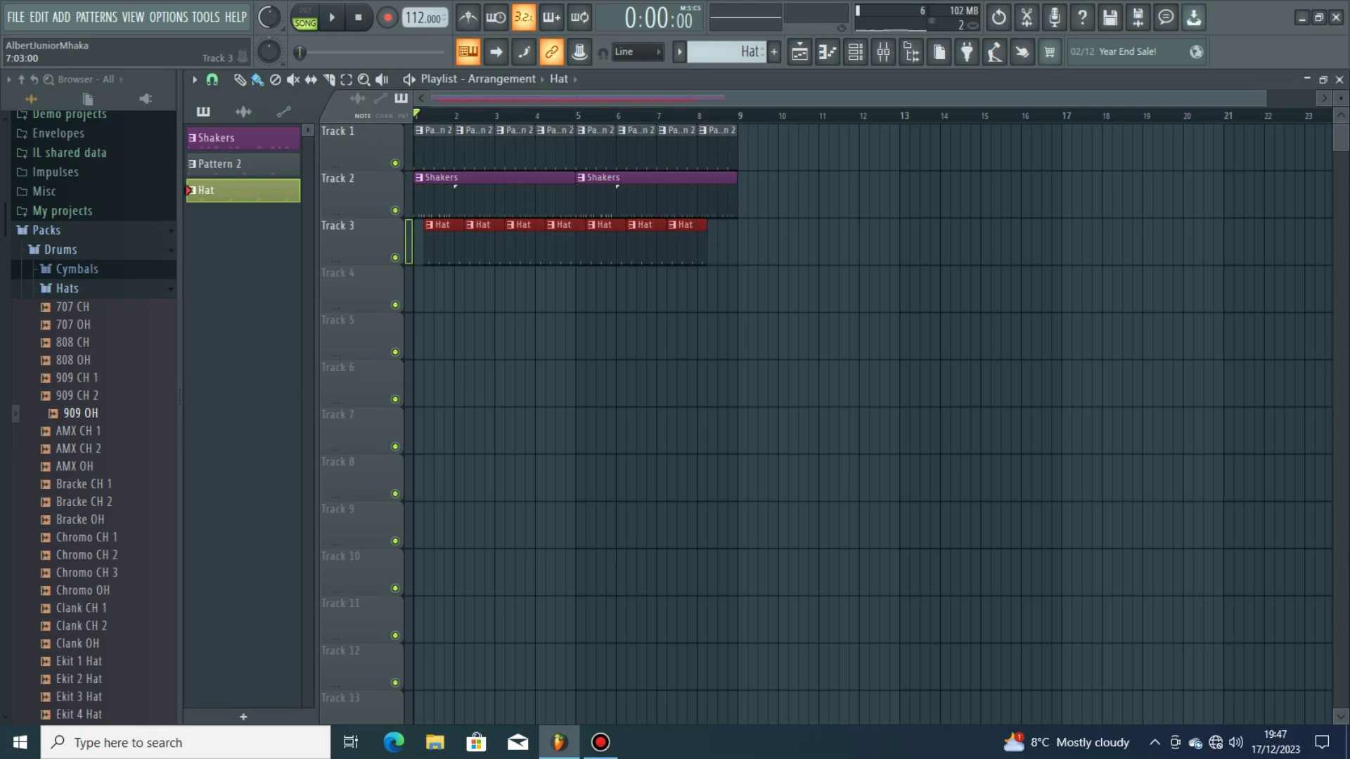
left_click_drag(474, 241, 464, 240)
key("space")
left_click(710, 241)
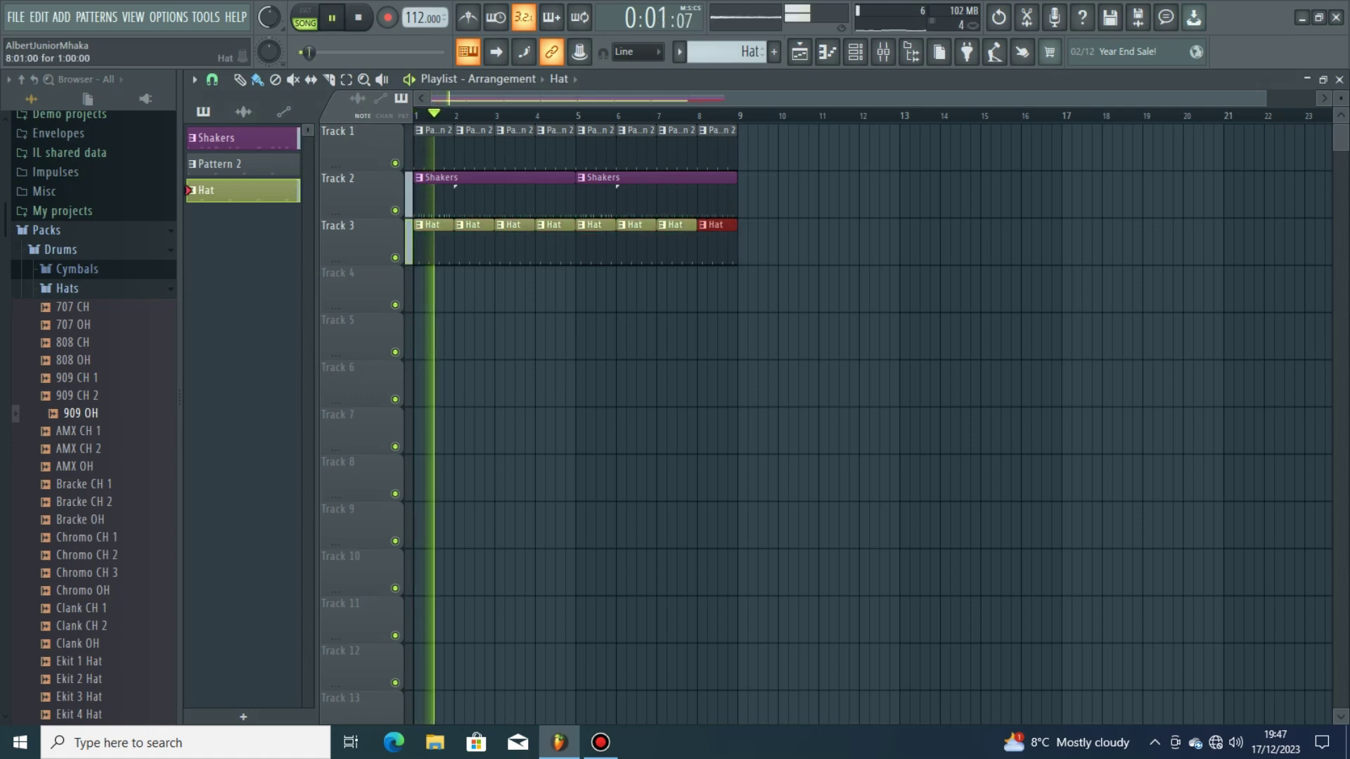
- Soften the 909 OH channel with a 16% volume envelope attack and a 40% channel volume, and close its windows
left_click(855, 51)
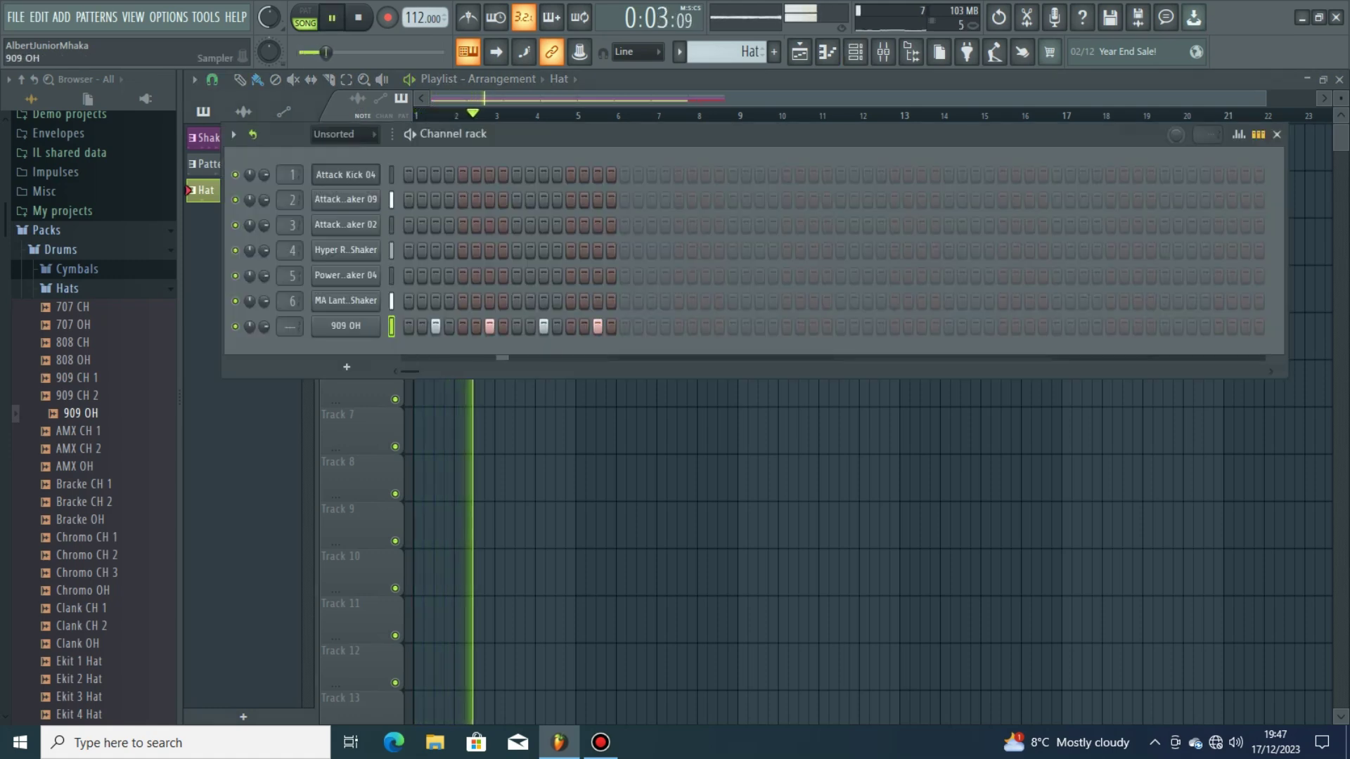
left_click(345, 326)
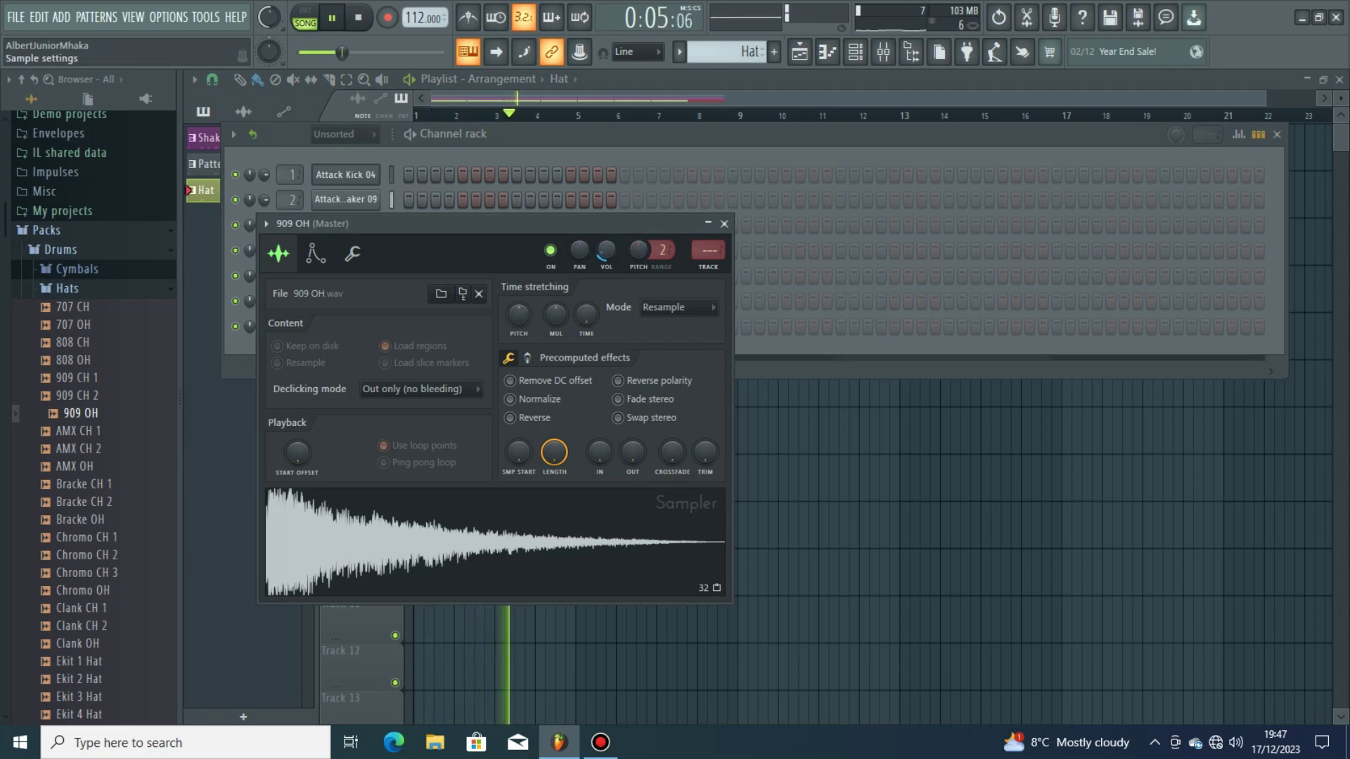
left_click(316, 253)
mouse_move(312, 420)
left_mouse_down()
mouse_move(311, 449)
mouse_move(340, 430)
mouse_move(340, 450)
mouse_move(369, 440)
mouse_move(312, 412)
left_mouse_up()
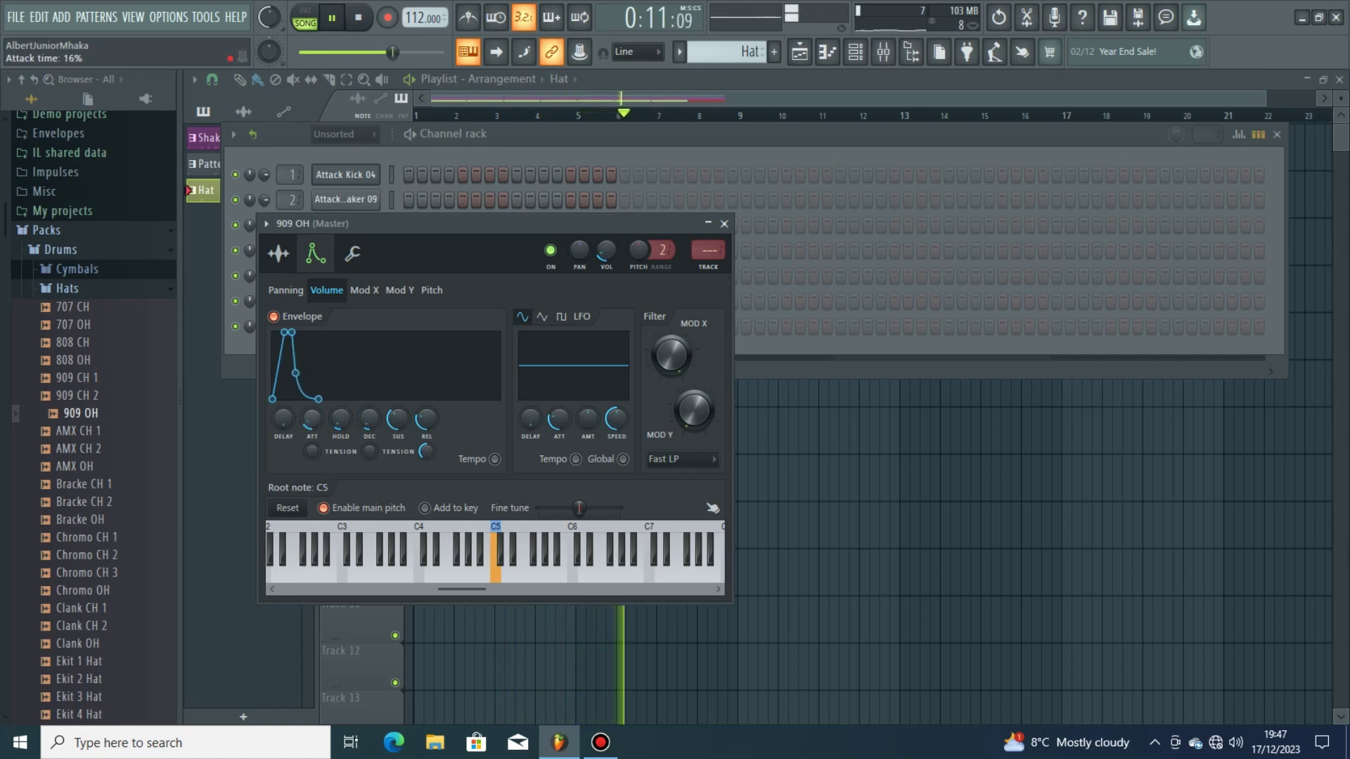
left_click_drag(606, 251, 606, 232)
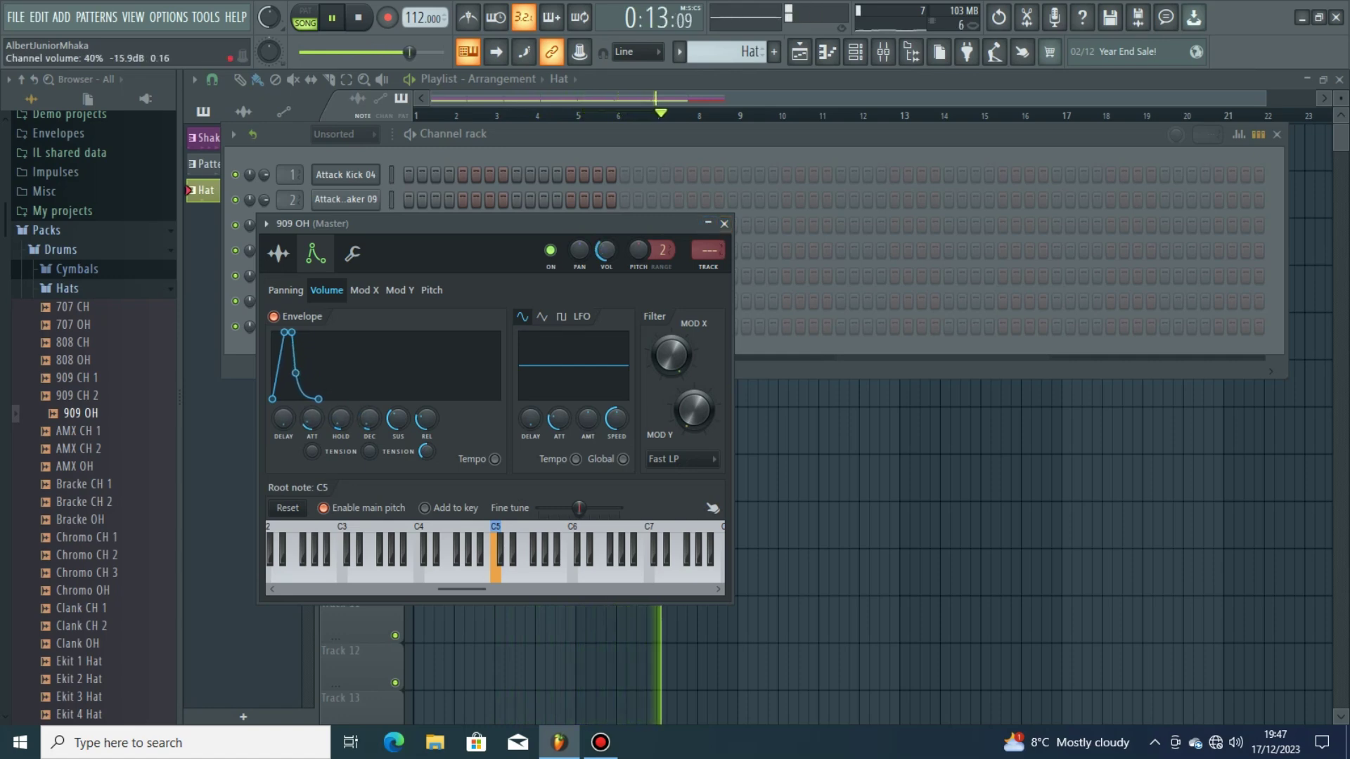
left_click(723, 223)
left_click(1276, 135)
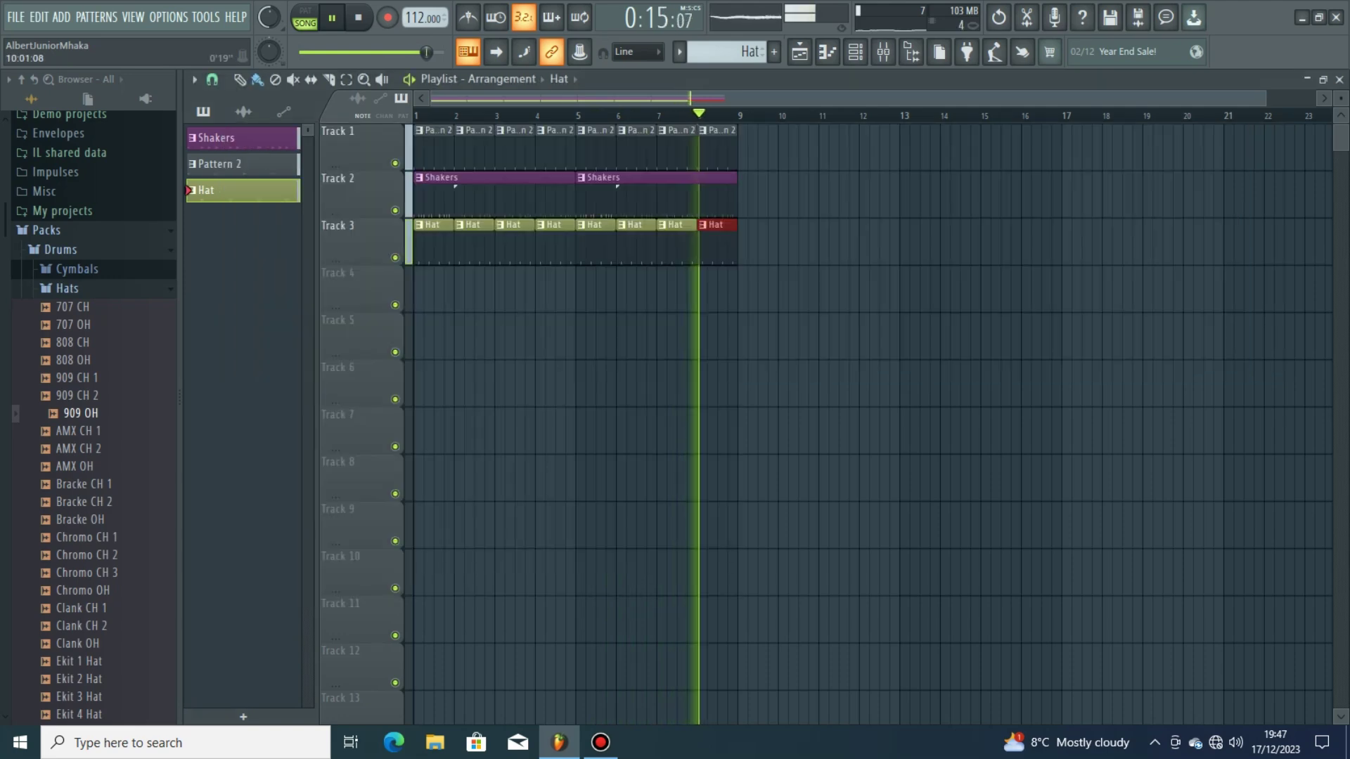
- Create a new pattern with the preset name Piano
left_click(774, 52)
left_click(776, 72)
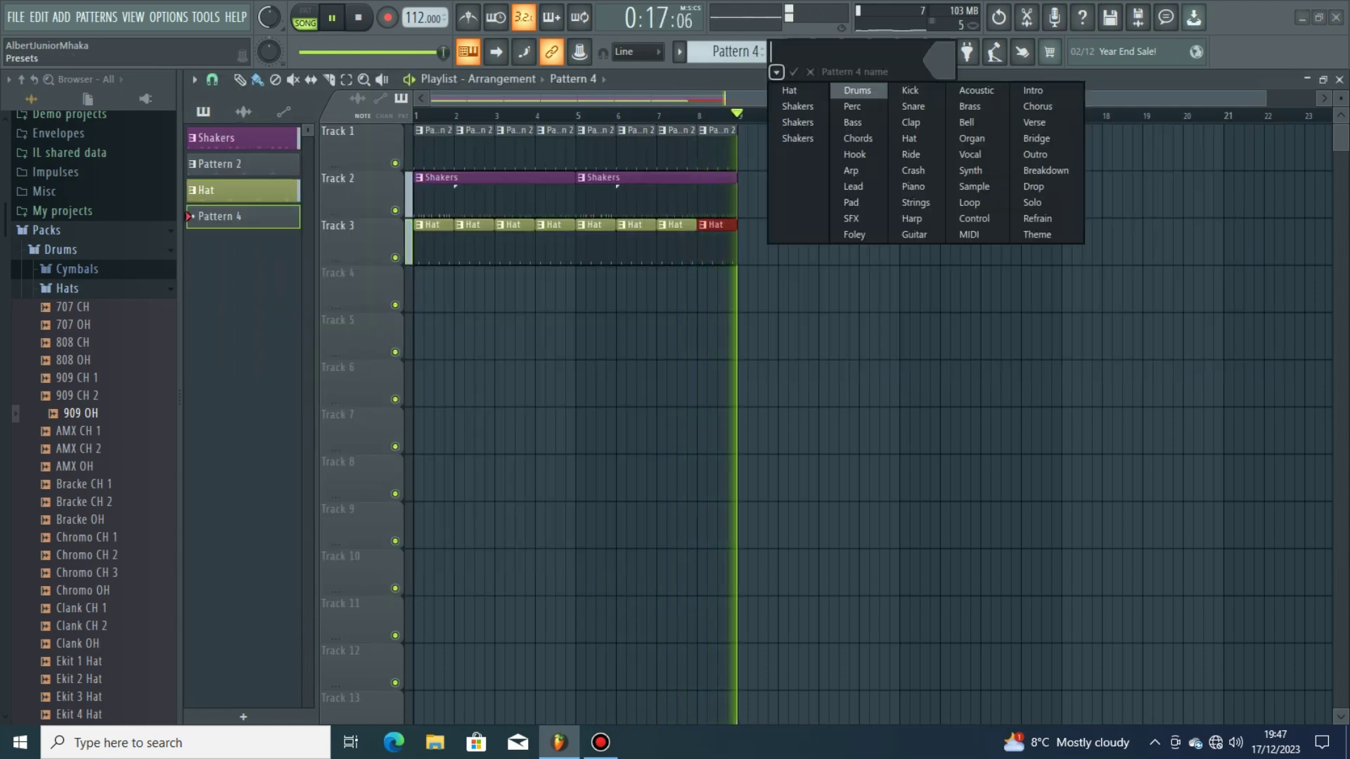
left_click(913, 186)
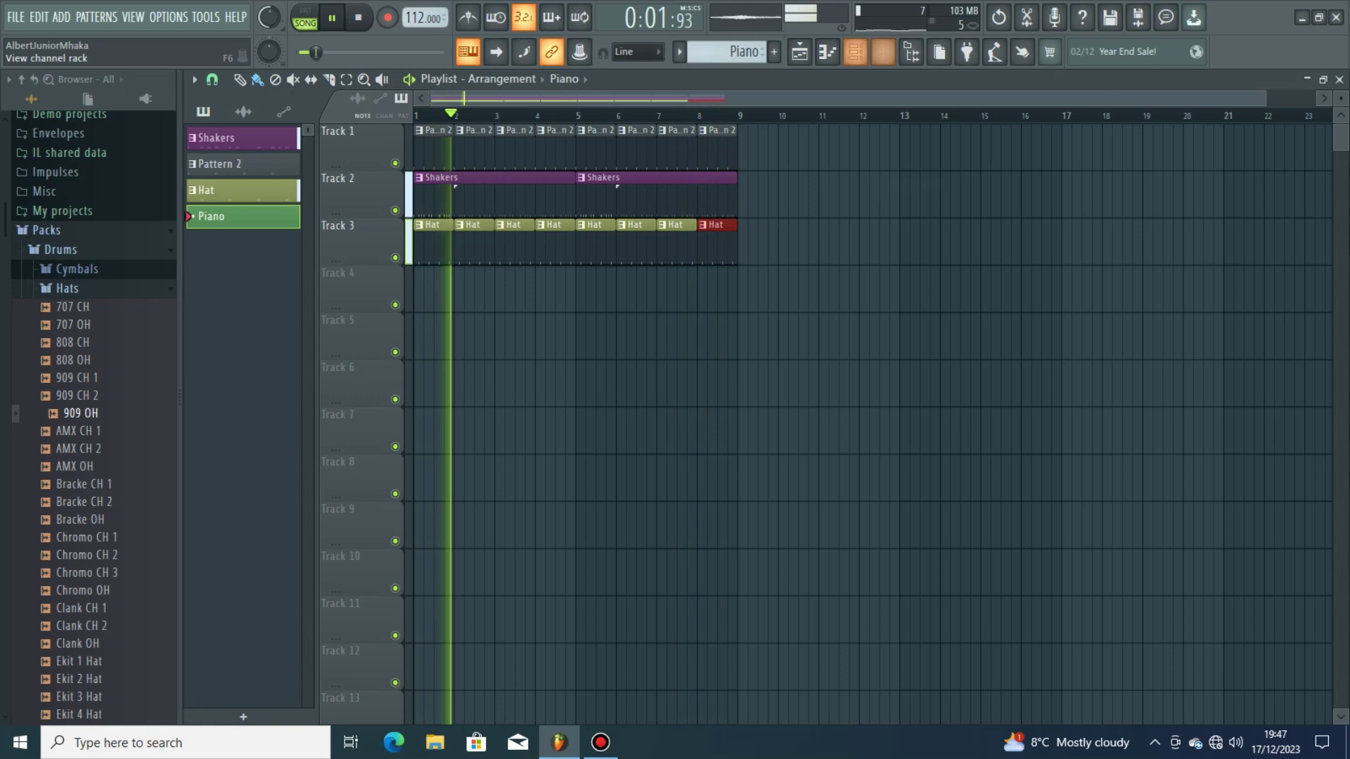
left_click(856, 52)
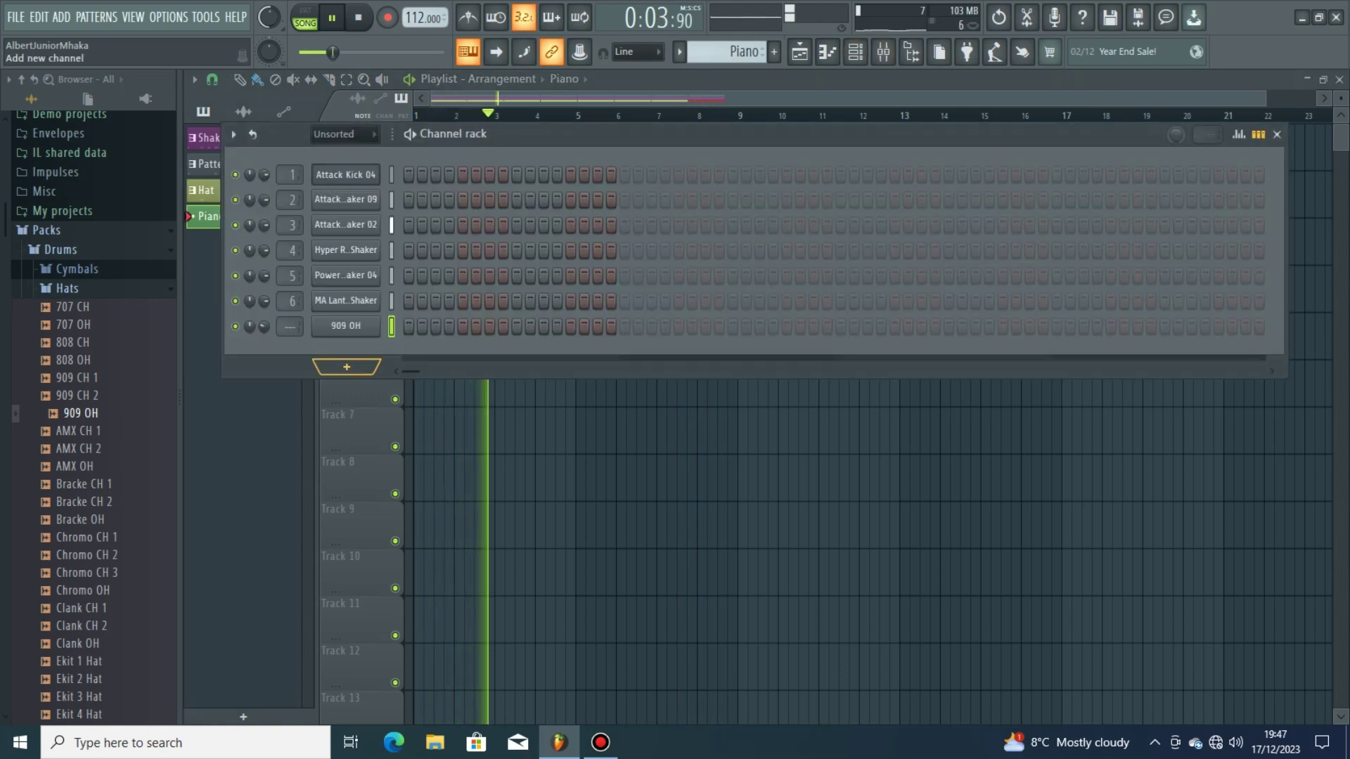
left_click(347, 366)
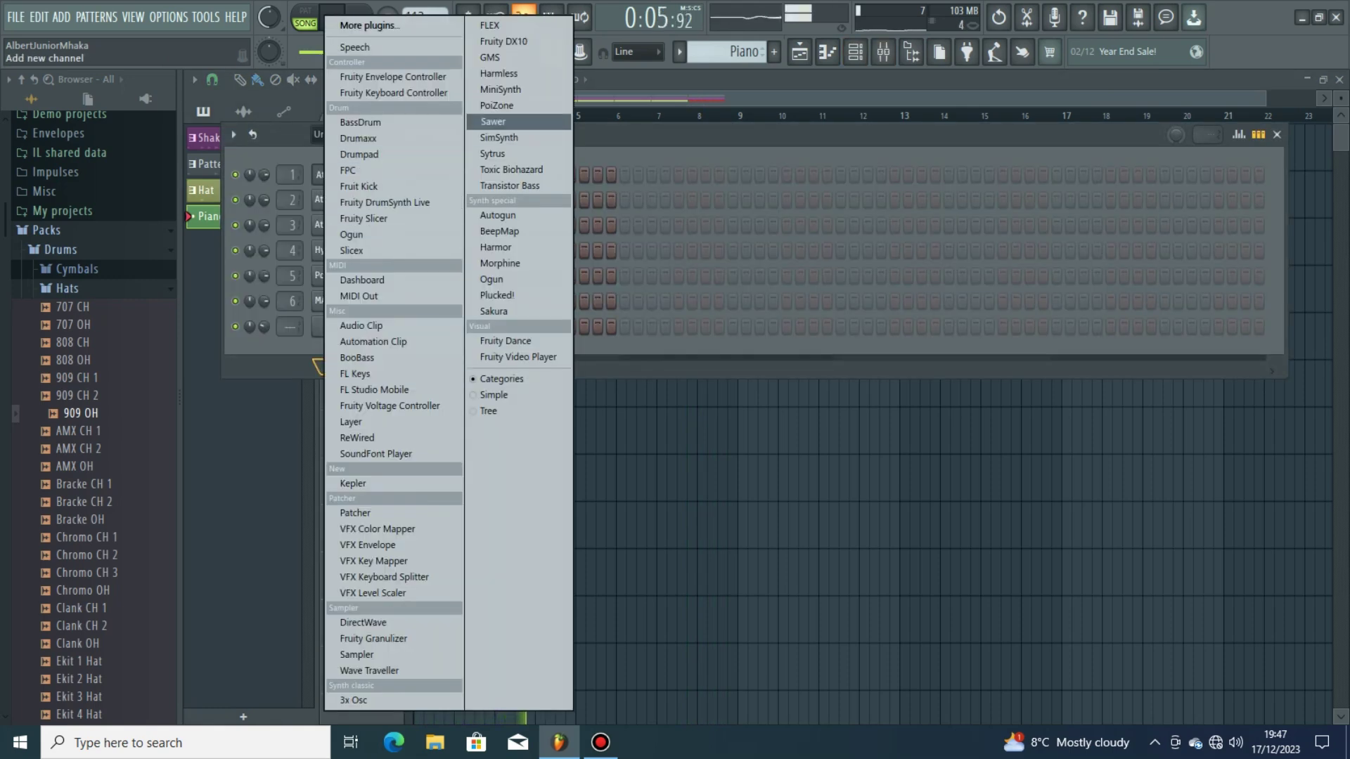
left_click(504, 42)
key("space")
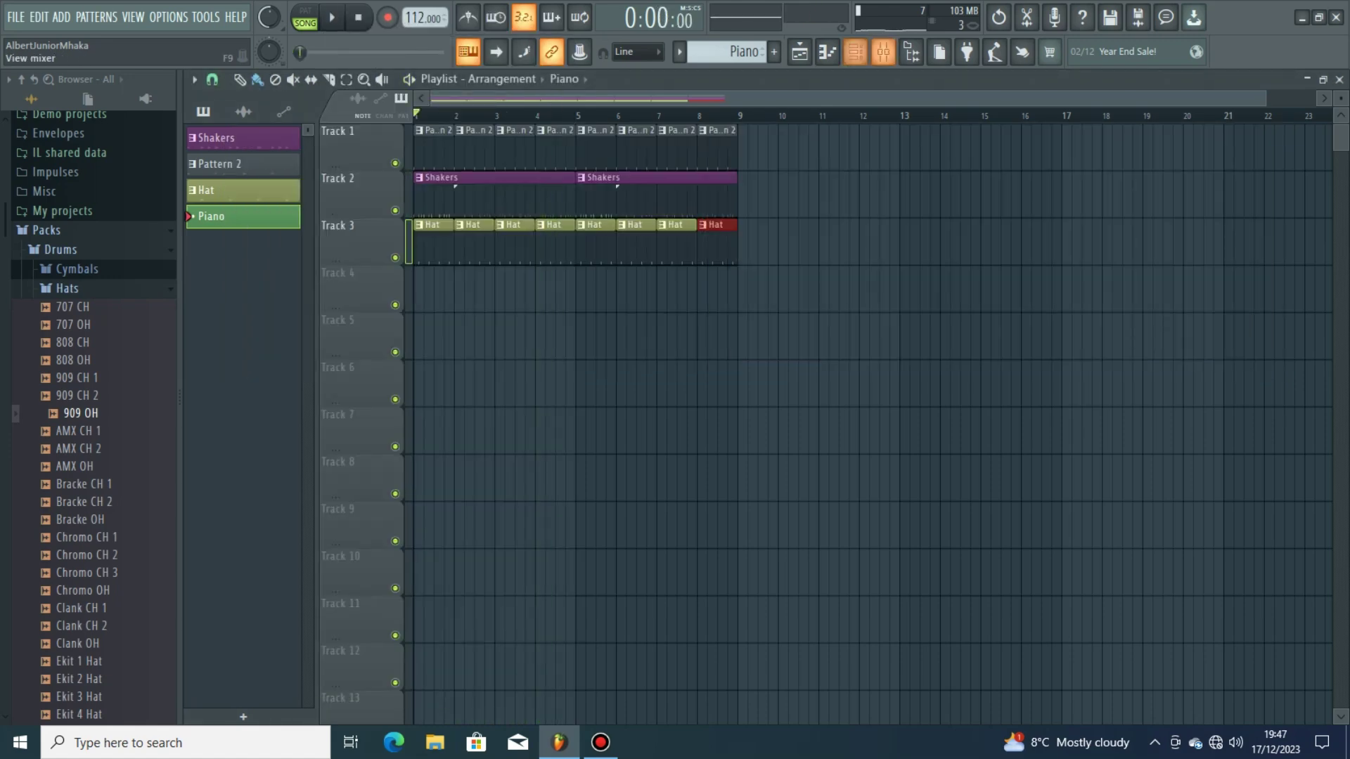
- Add Gross Beat to the fifth effect slot of the Shakers mixer track
left_click(883, 52)
left_click(508, 253)
left_click(1172, 237)
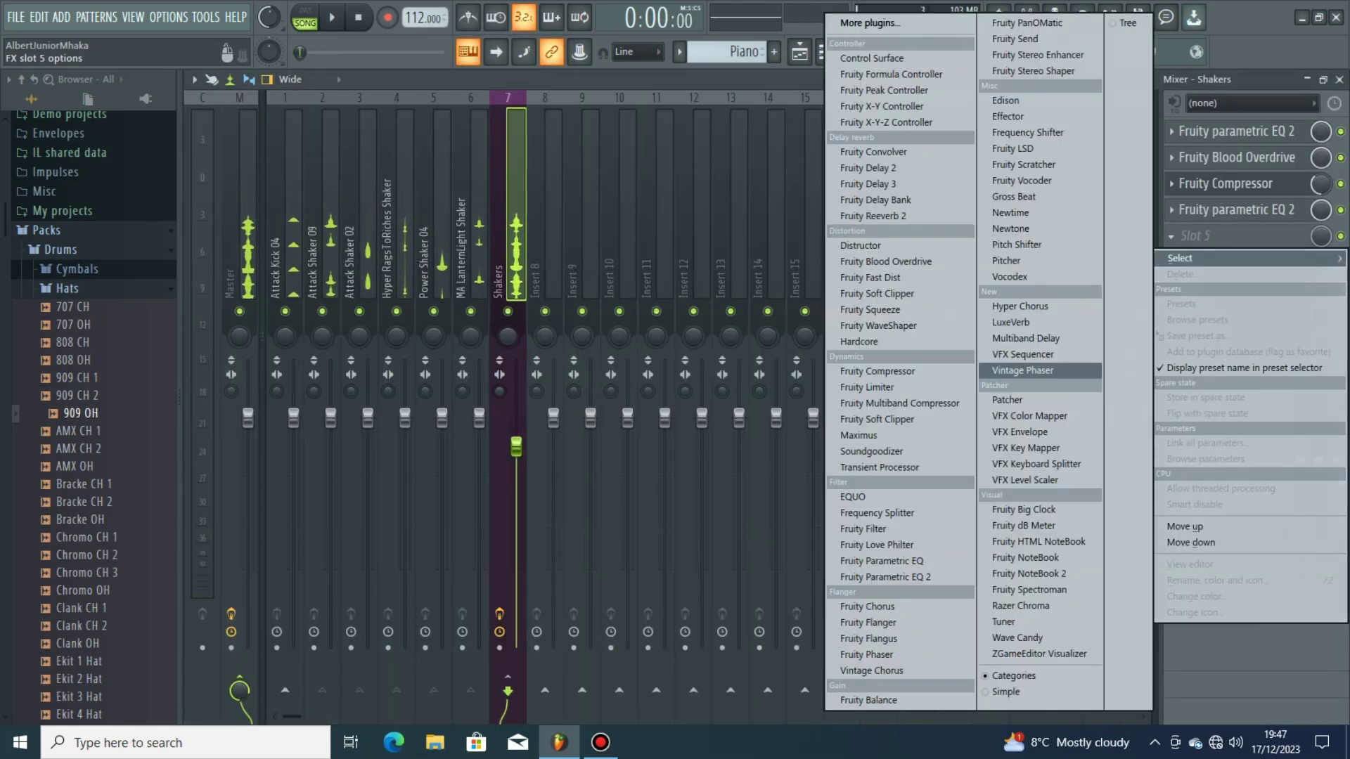
left_click(1013, 197)
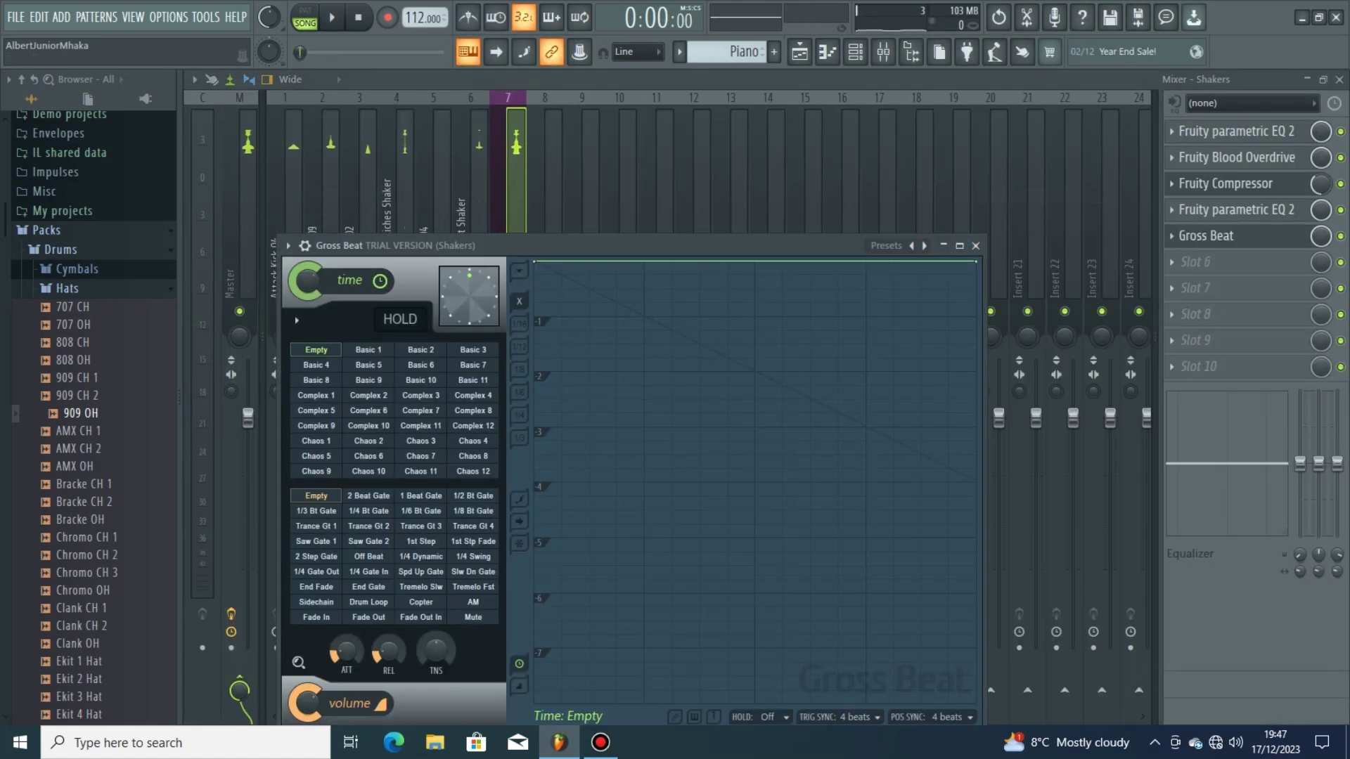
- Audition Gross Beat's volume gate presets on the shakers during playback and settle on Saw Gate 2
left_click(420, 526)
left_click(420, 541)
left_click(369, 542)
left_click(368, 526)
left_click(420, 526)
left_click(421, 541)
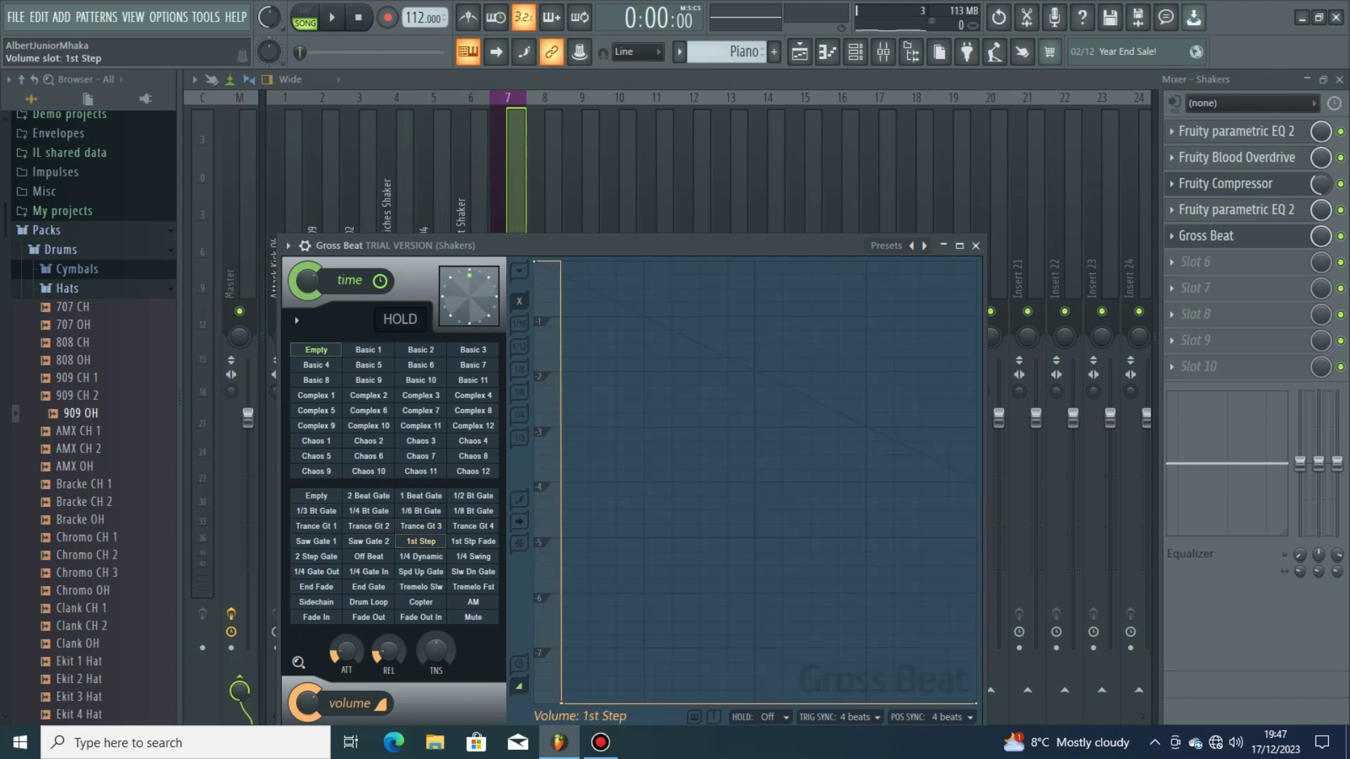
left_click(368, 541)
key("space")
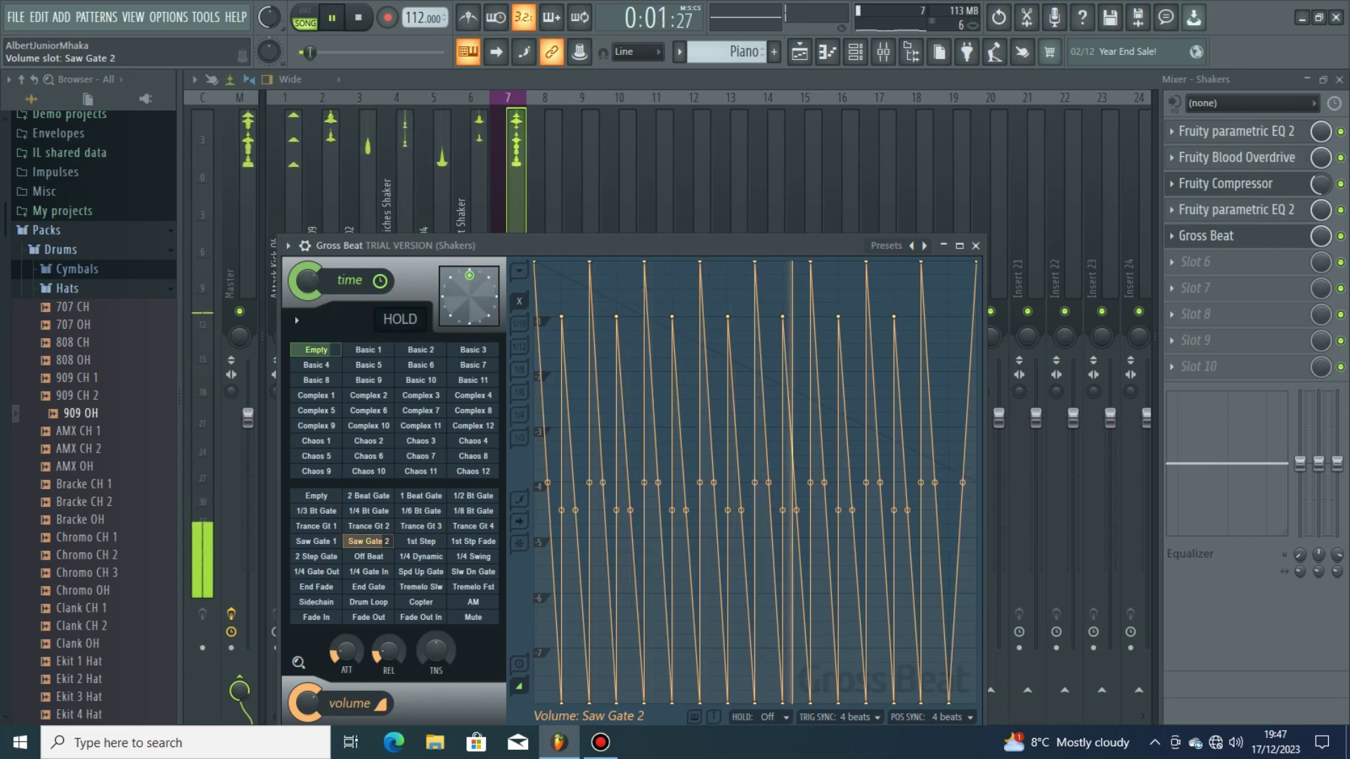
left_click(420, 541)
left_click(472, 526)
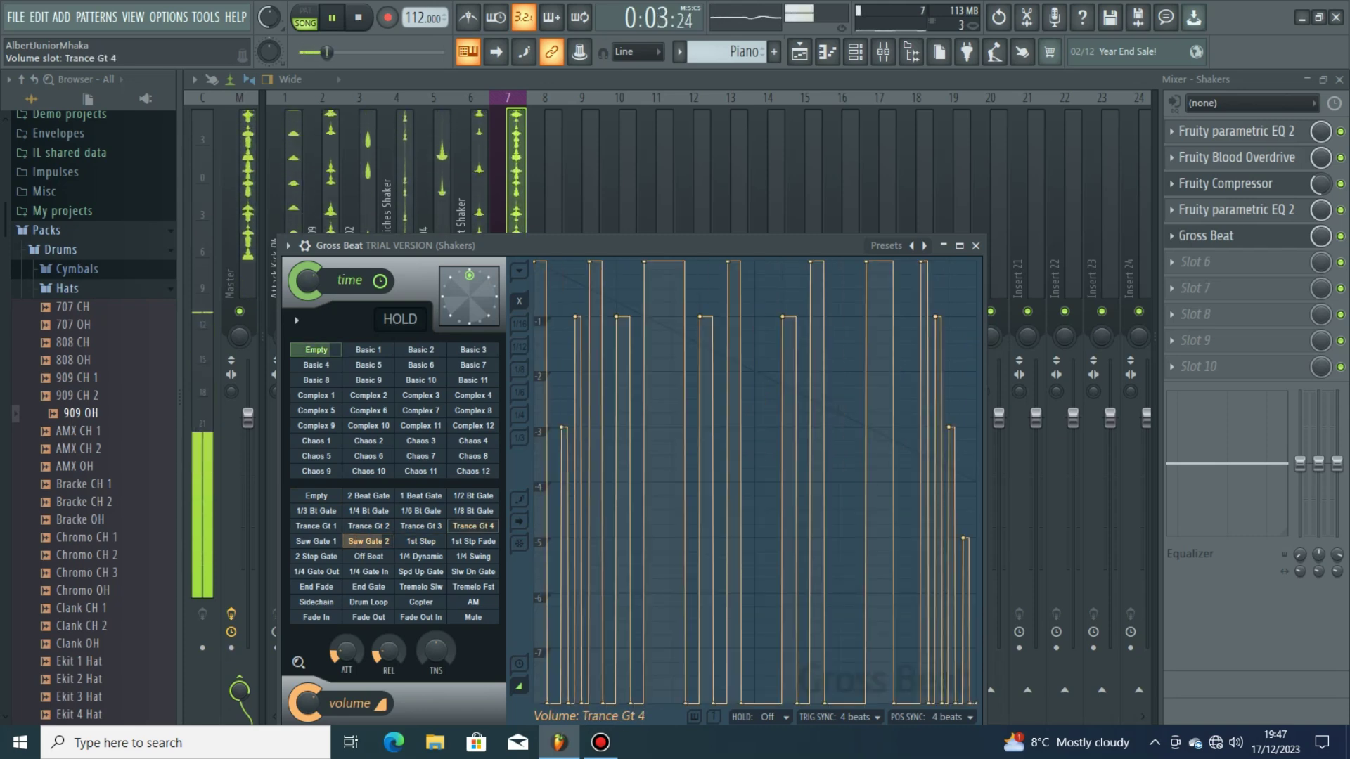
left_click(420, 526)
key("space")
left_click(420, 511)
left_click(472, 512)
key("space")
left_click(369, 511)
key("space")
key("space")
left_click(368, 526)
left_click(421, 526)
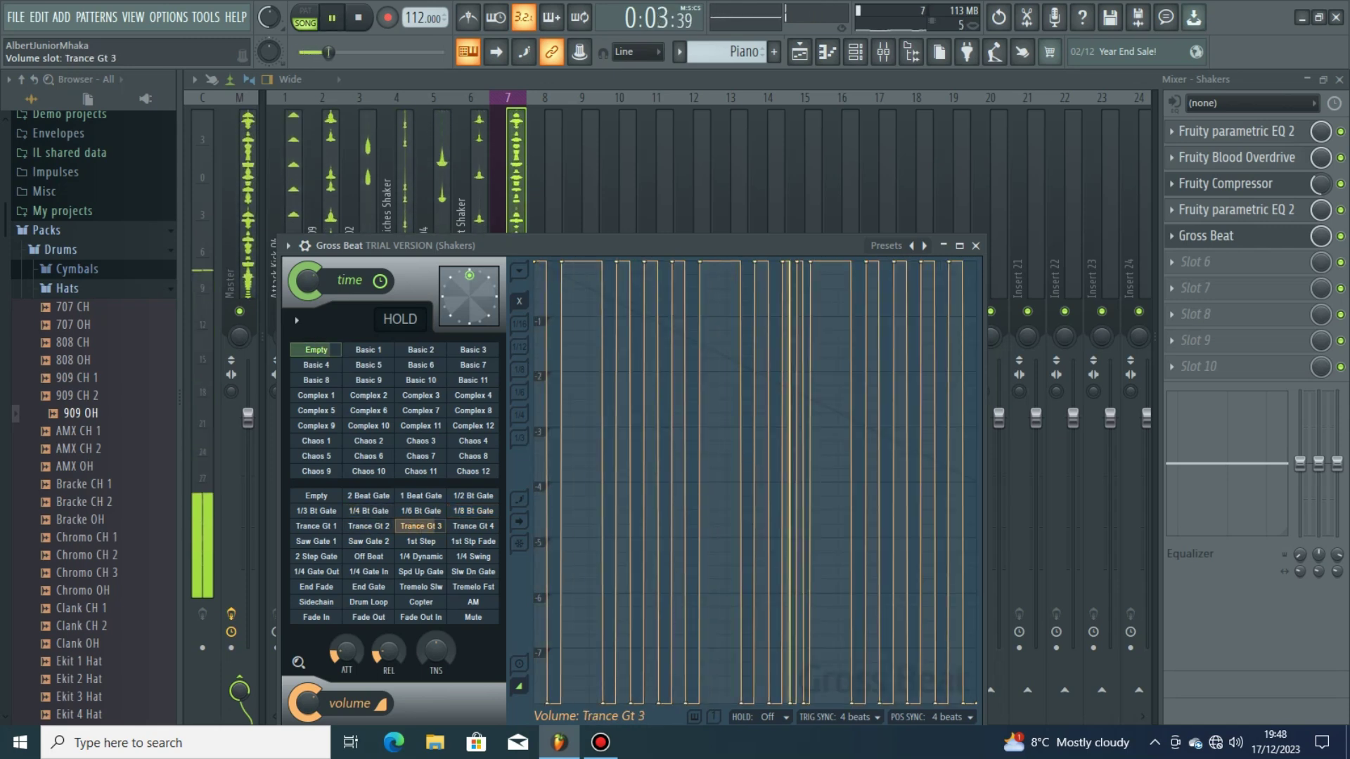
left_click(368, 542)
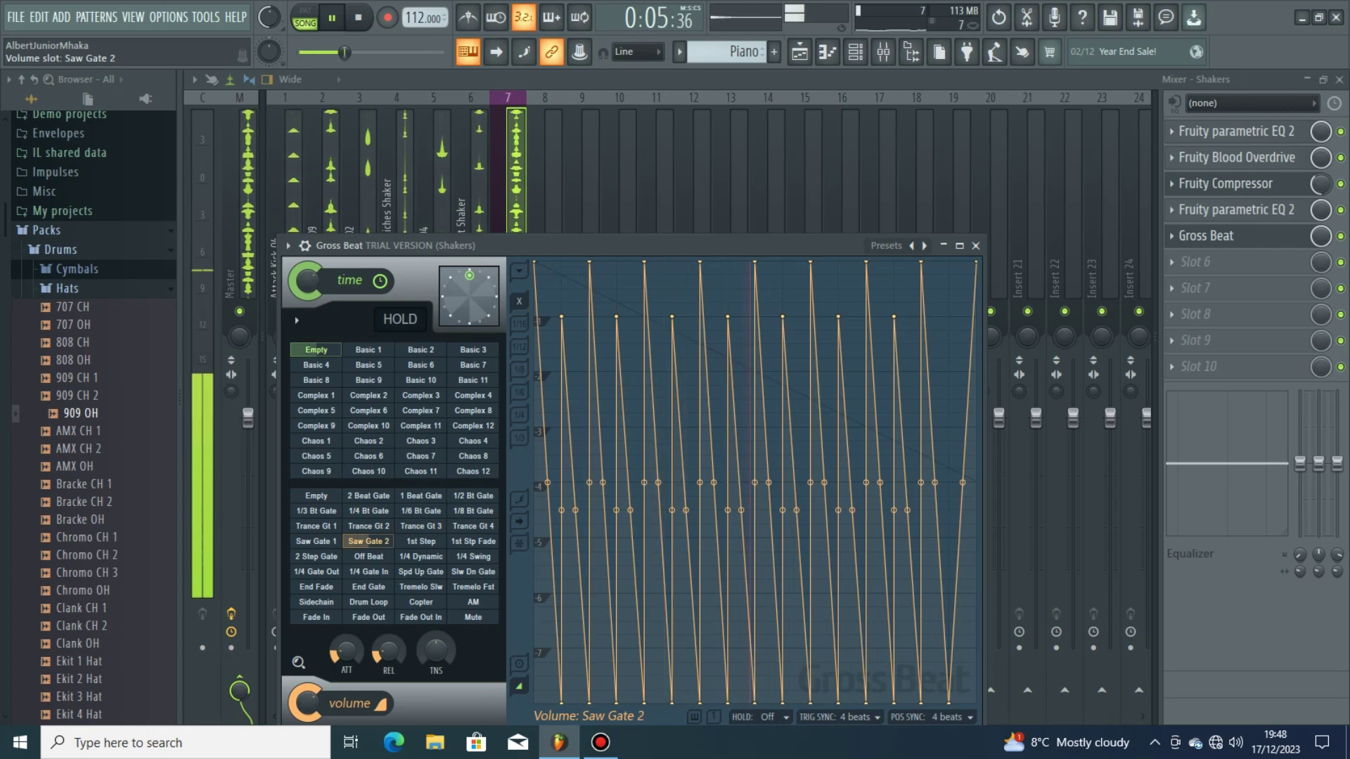
- Lower Gross Beat's mix level on the Shakers track to about 40% and return to the Playlist
left_click_drag(1319, 235, 1320, 243)
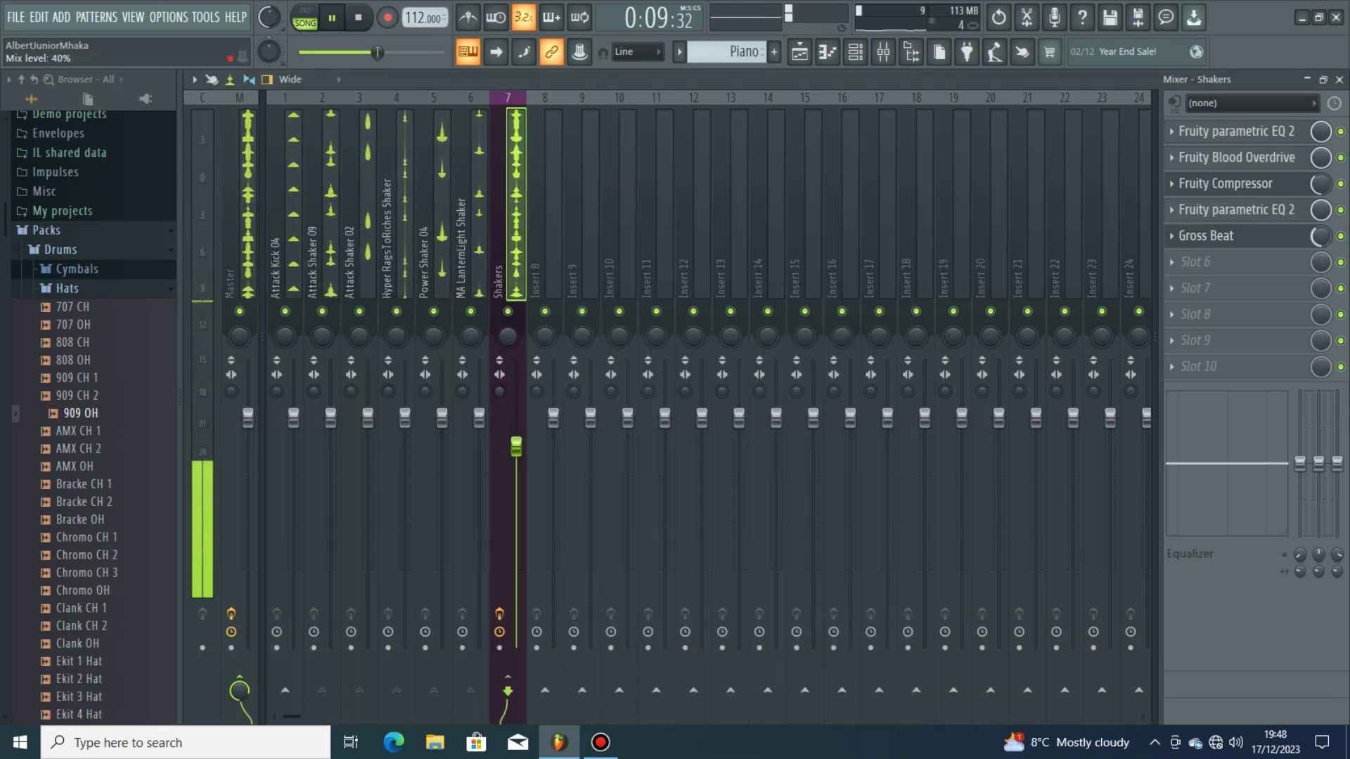
left_click(1171, 235)
key("F5")
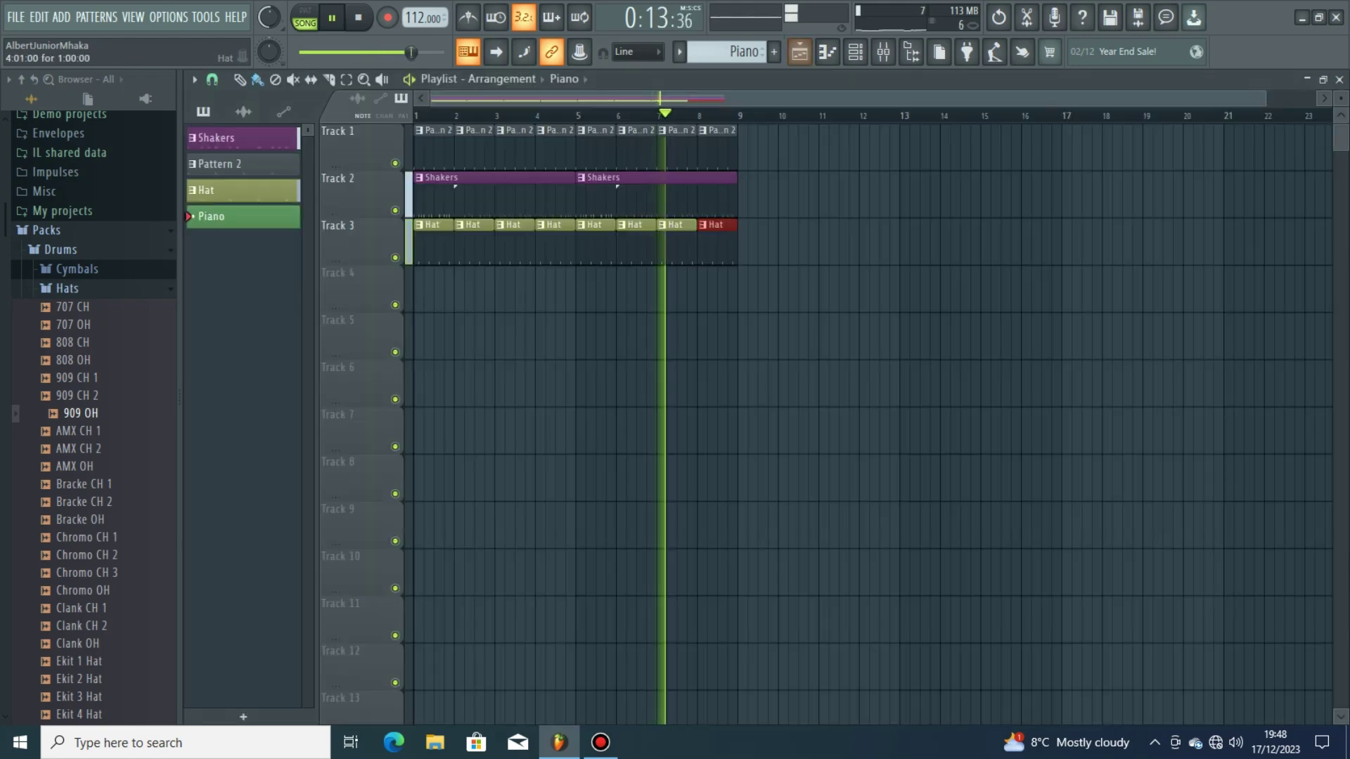
- Stop playback and consolidate the Shakers clips on Playlist Track 2 into a single audio clip
key("space")
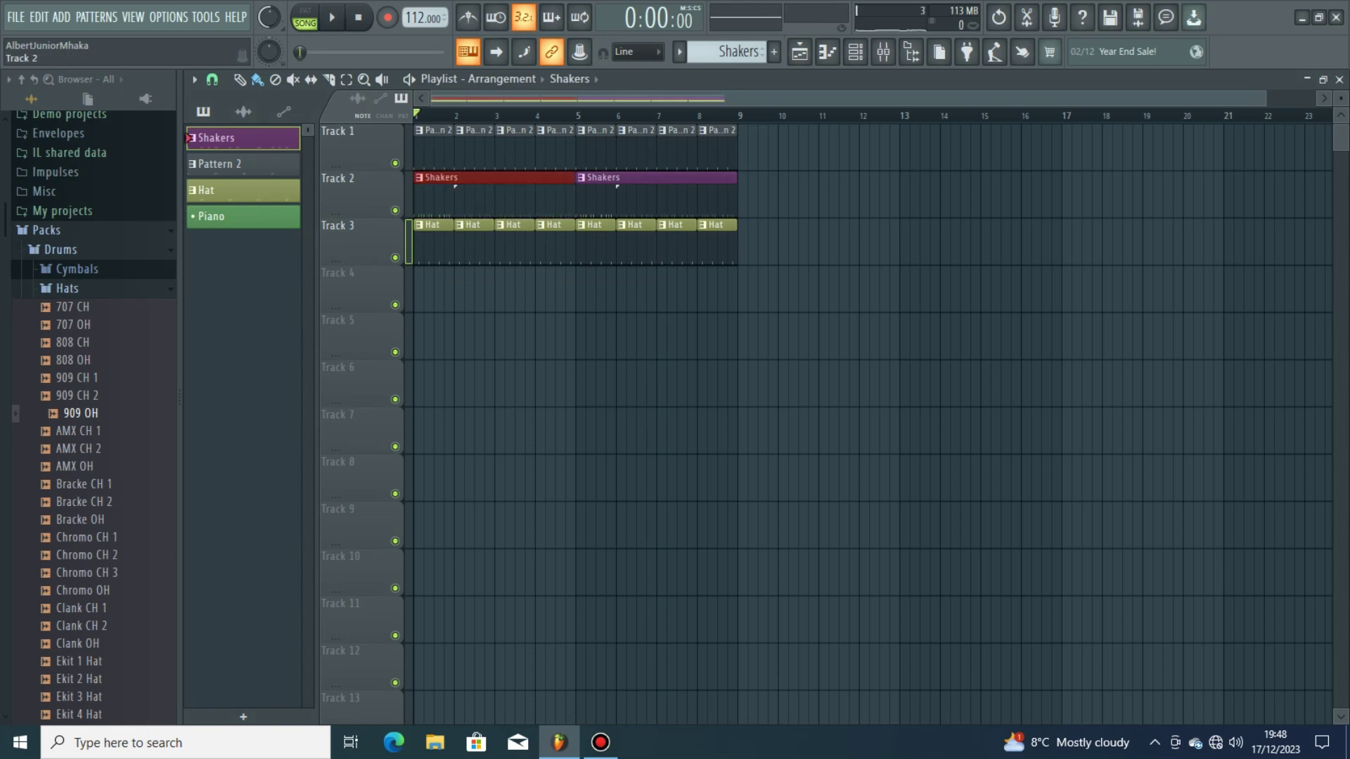
right_click(365, 173)
left_click(548, 460)
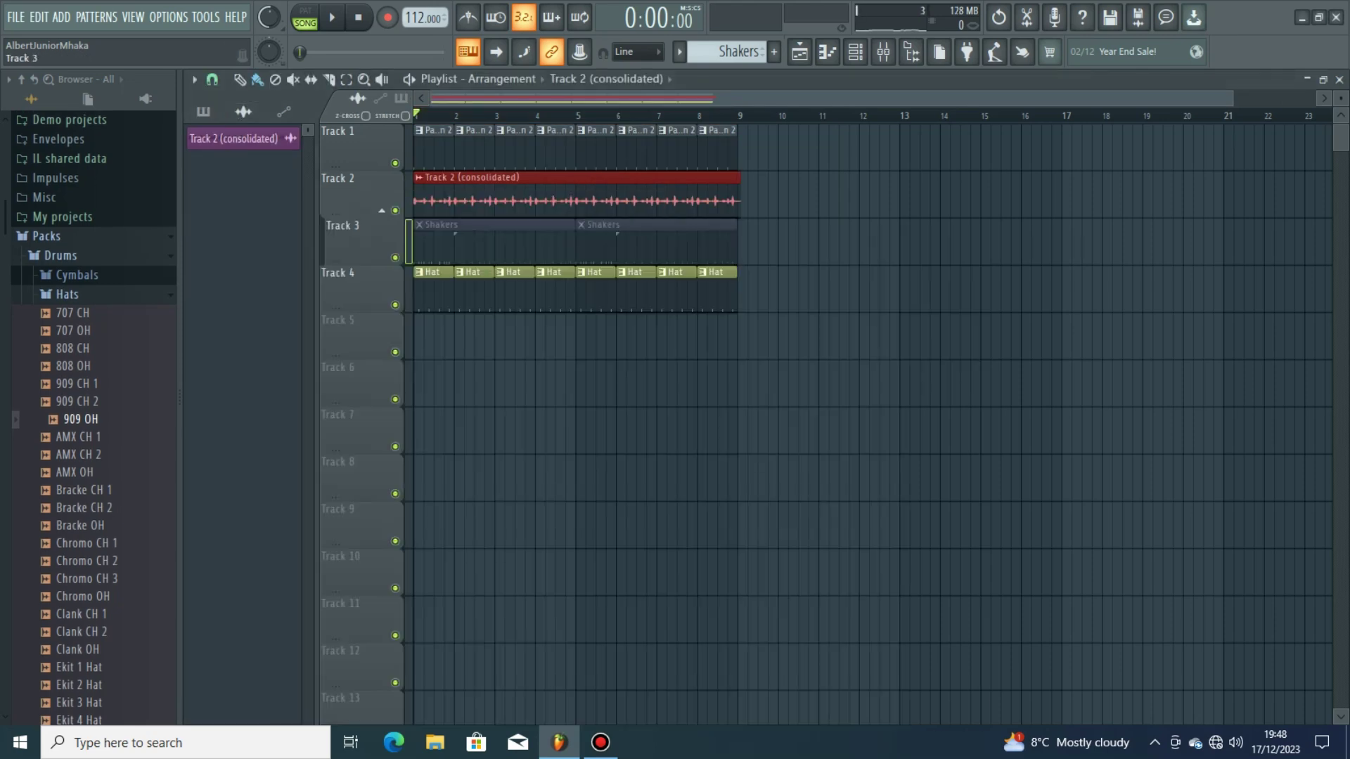
- Mute Track 3 with the original Shakers clips and trim the consolidated audio clip to end at bar 9
left_click(395, 257)
key("space")
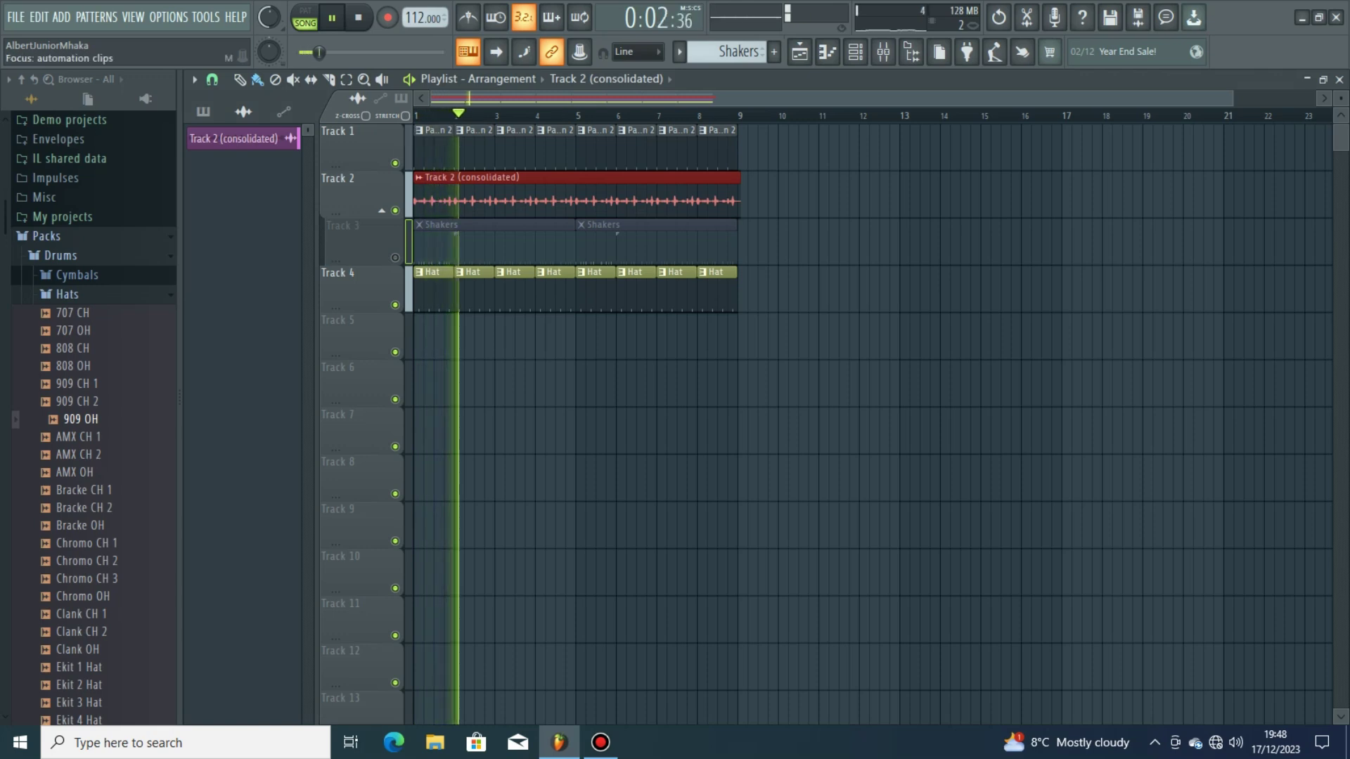
left_click_drag(740, 201, 737, 200)
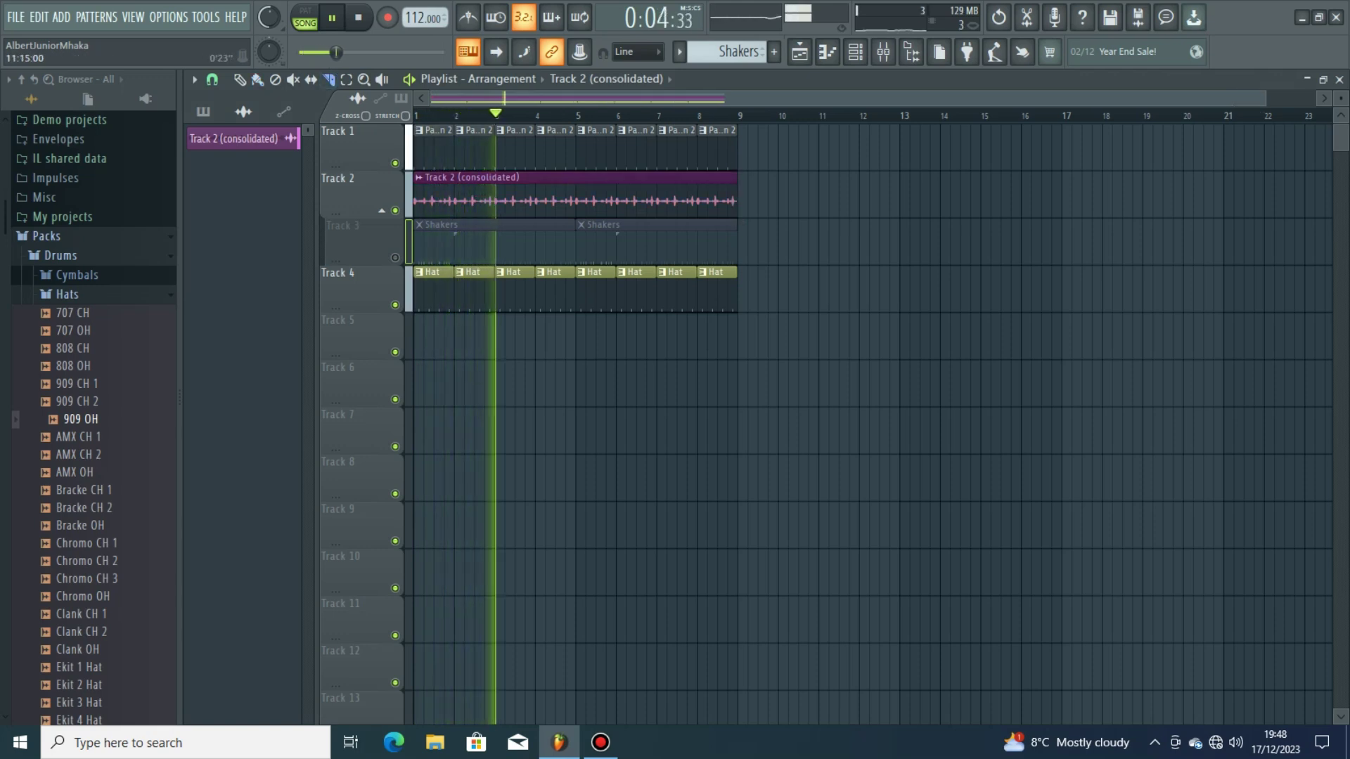
left_click(883, 51)
left_click(883, 52)
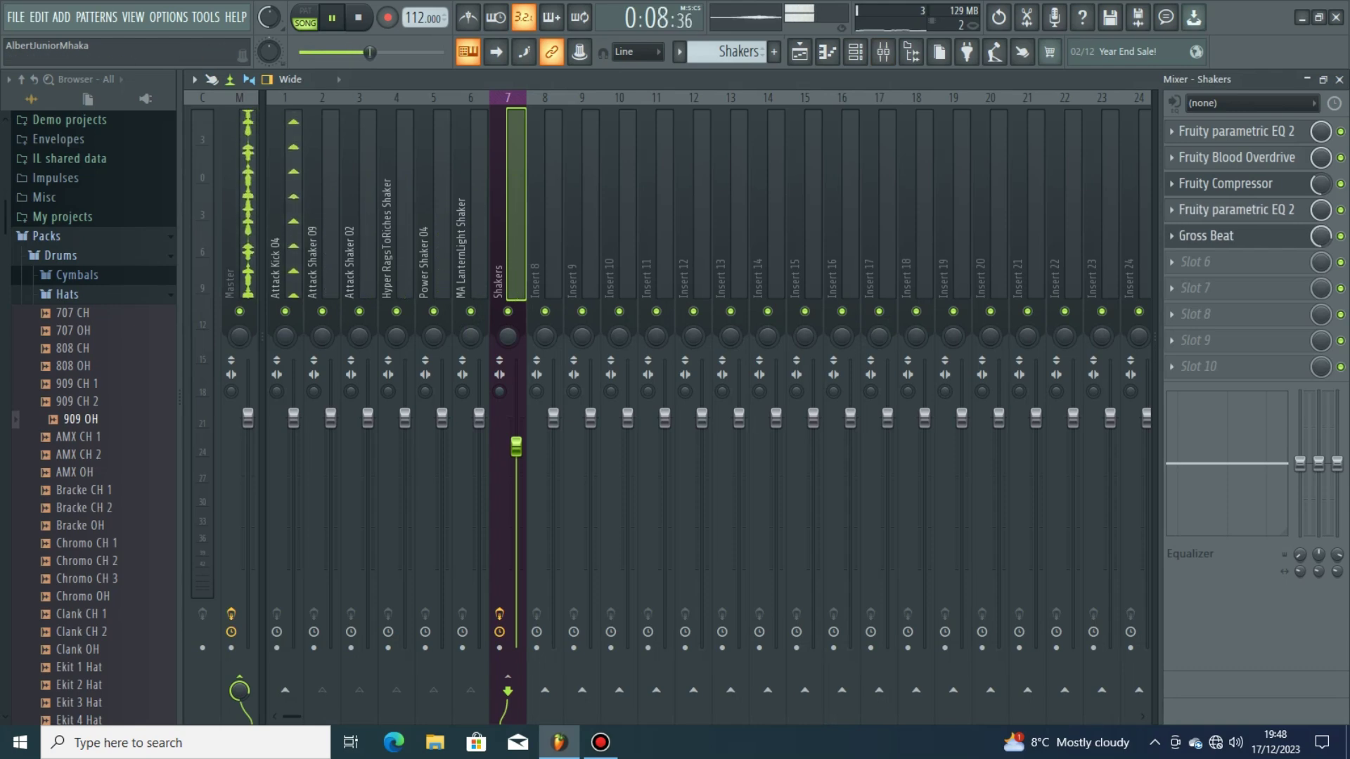
left_click(1339, 79)
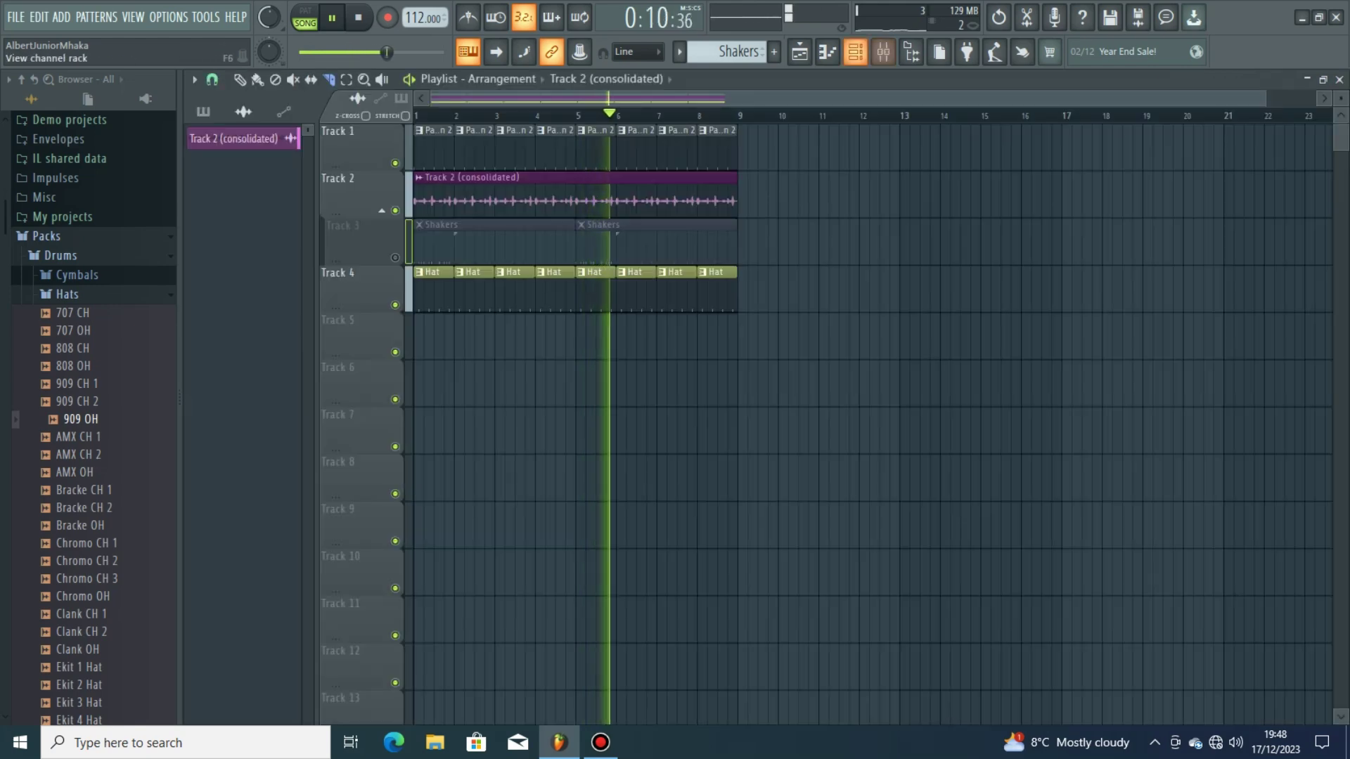
- Create a new pattern and name it Piano using the preset name list
left_click(855, 51)
key("F6")
left_click(774, 51)
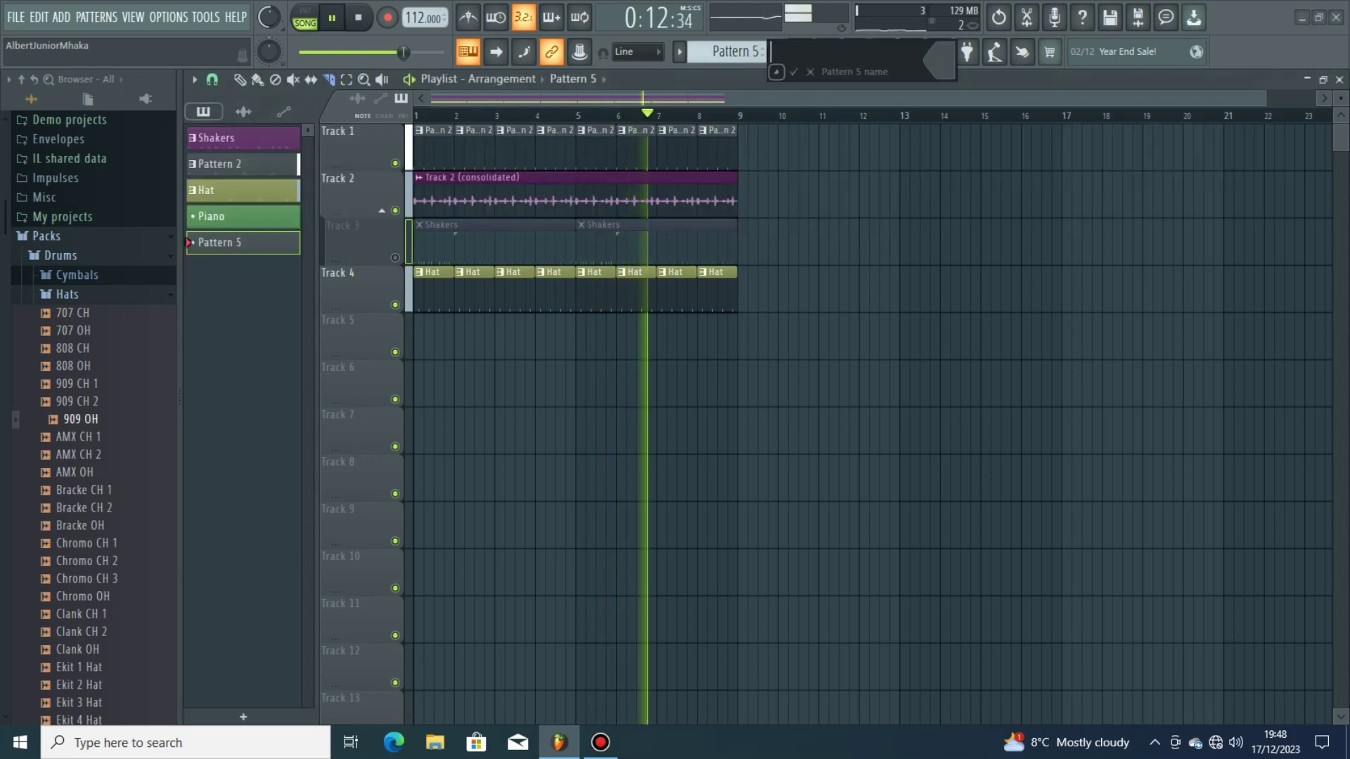
left_click(776, 72)
left_click(776, 72)
left_click(776, 72)
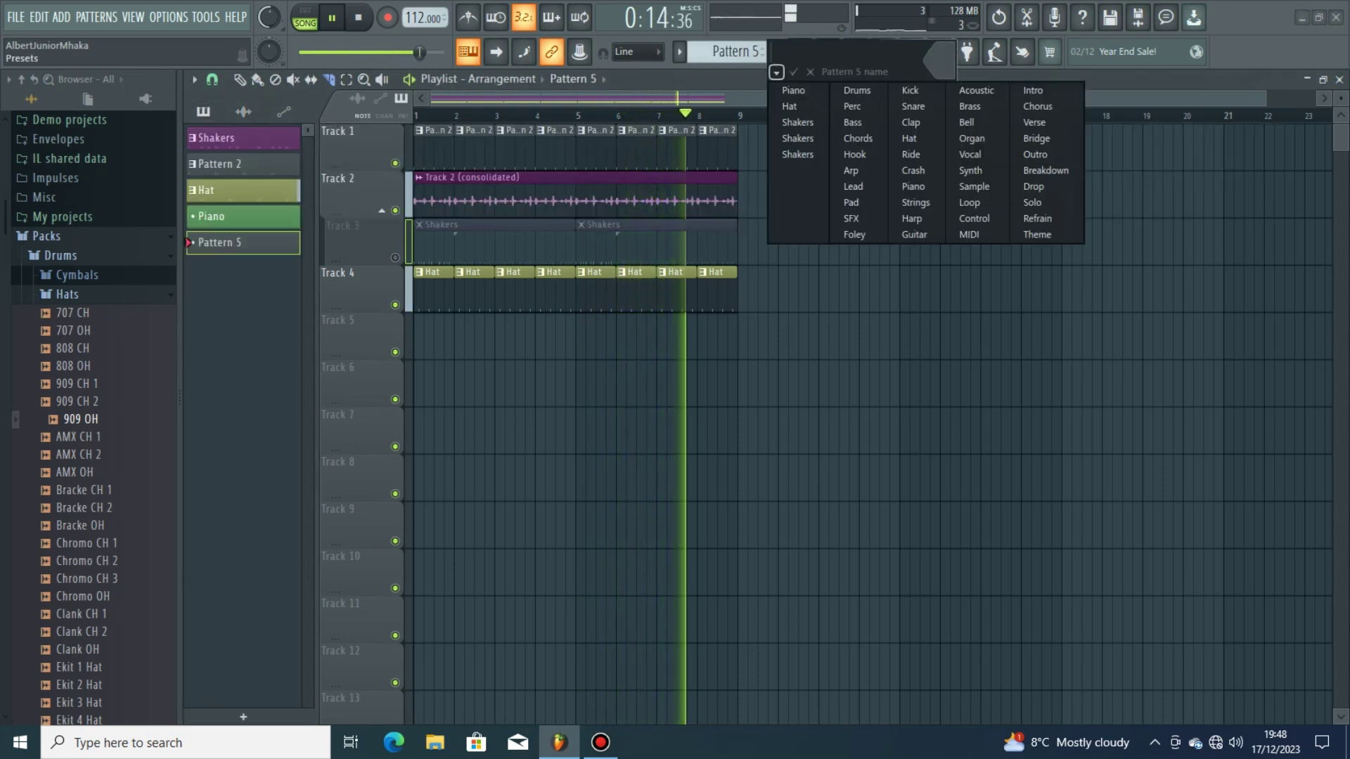
left_click(793, 90)
- Place two four-bar Piano pattern clips on Track 5, starting at bars 1 and 5
left_click_drag(243, 242, 576, 338)
left_click(596, 337)
right_click(597, 337)
left_click(596, 337)
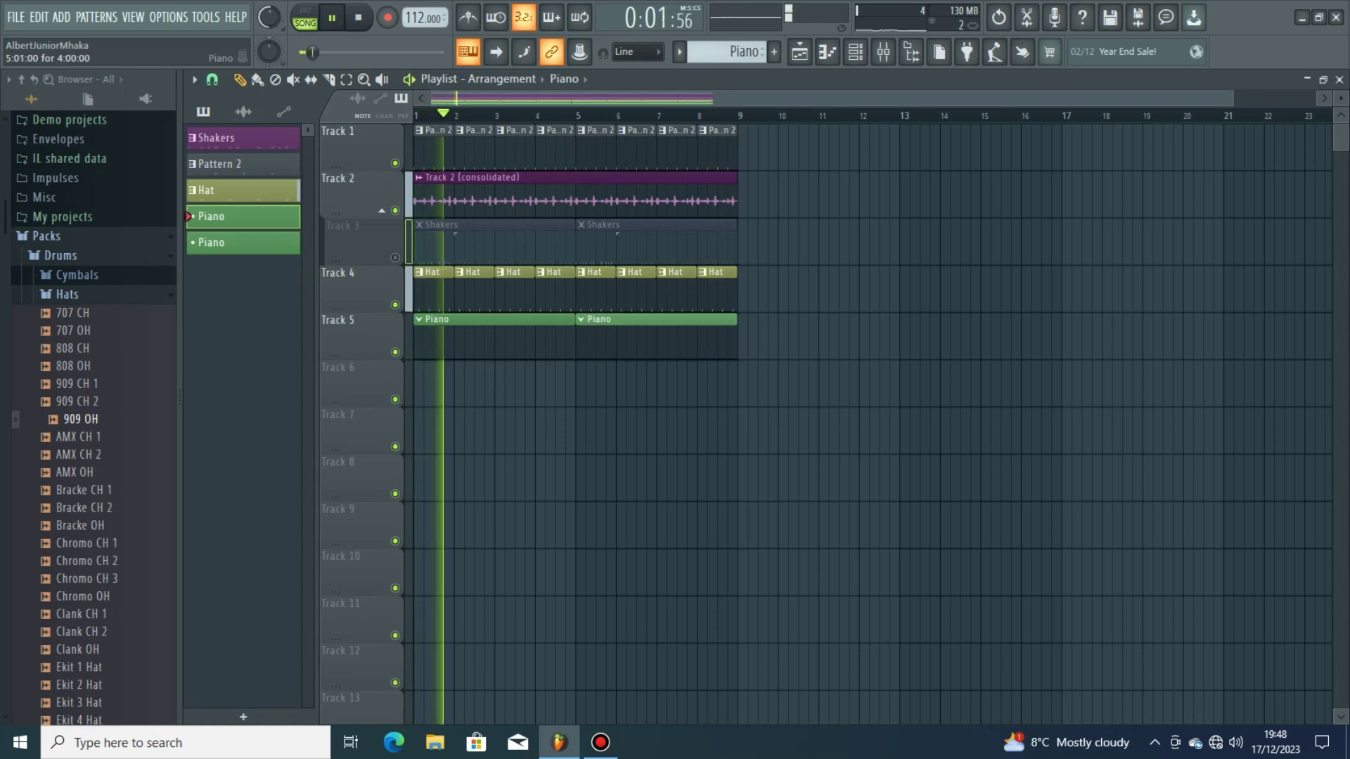
- Inspect Attack Kick 04's notes in Pattern 2's Piano roll and play back the song
left_click(855, 52)
left_click(347, 215)
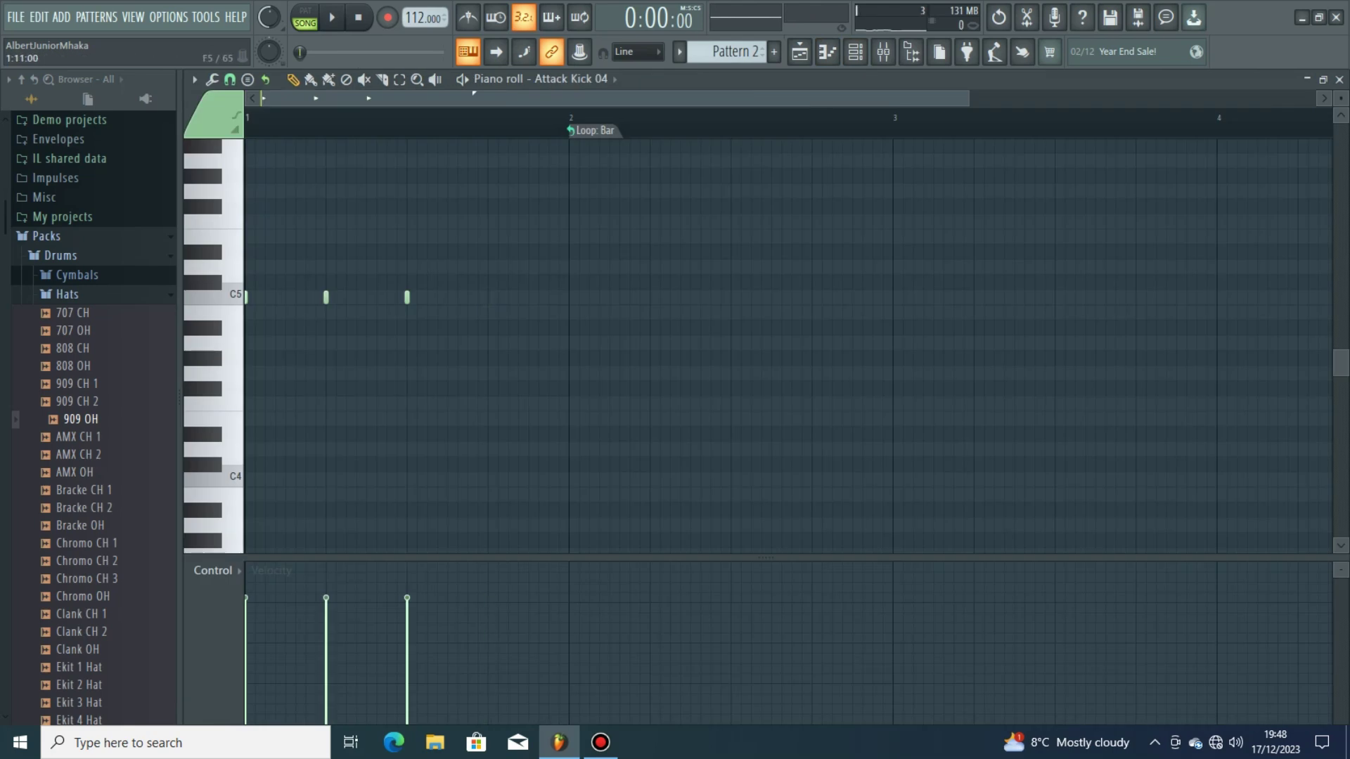
key("F6")
key("space")
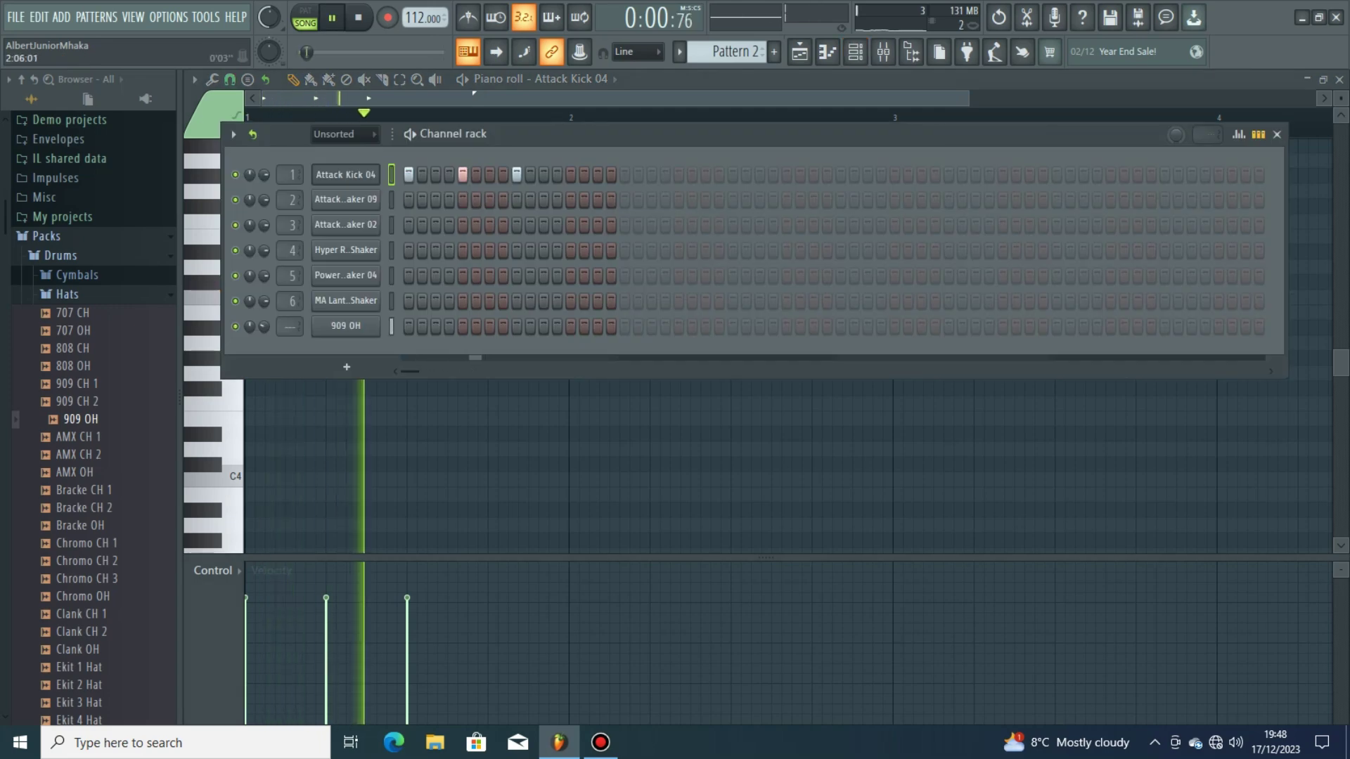
key("F6")
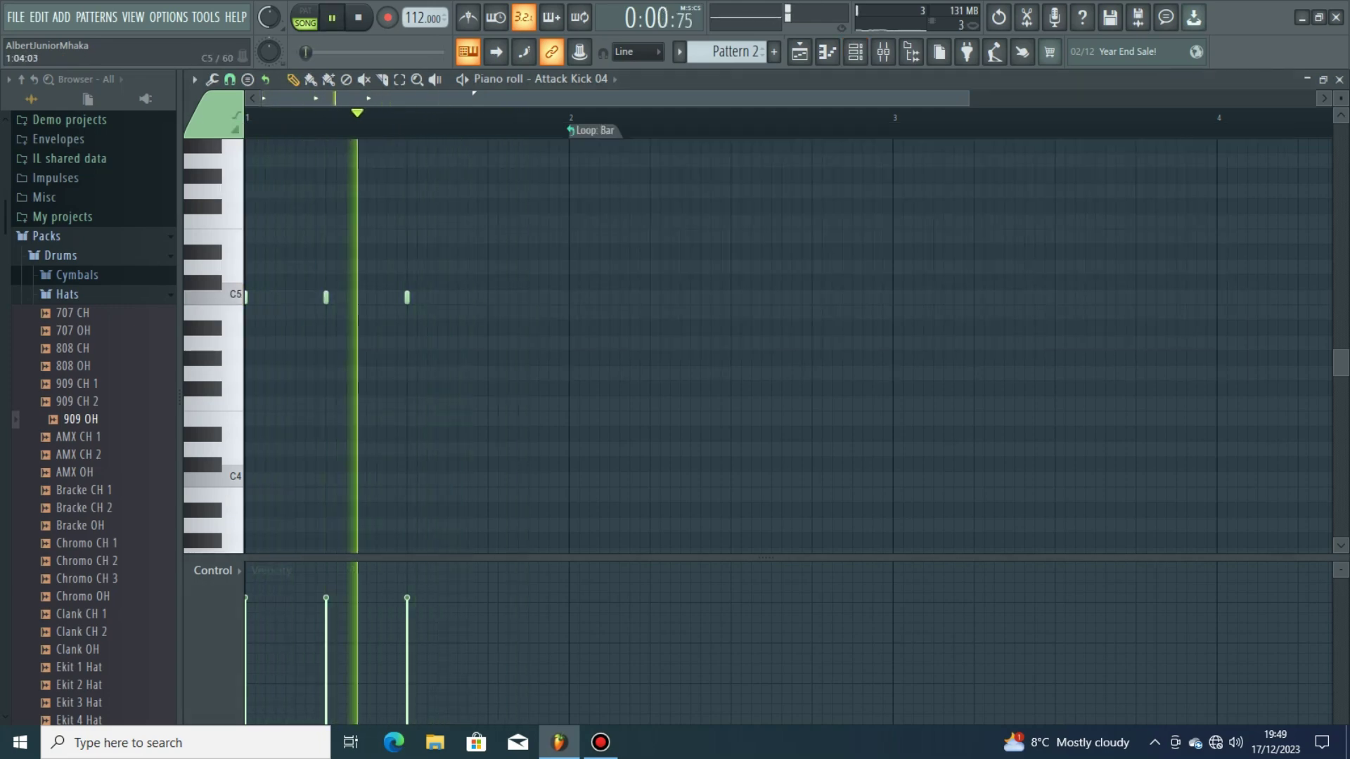
- Boost the Attack Kick 04 sample's gain to 30% in the sampler's precomputed effects
key("F6")
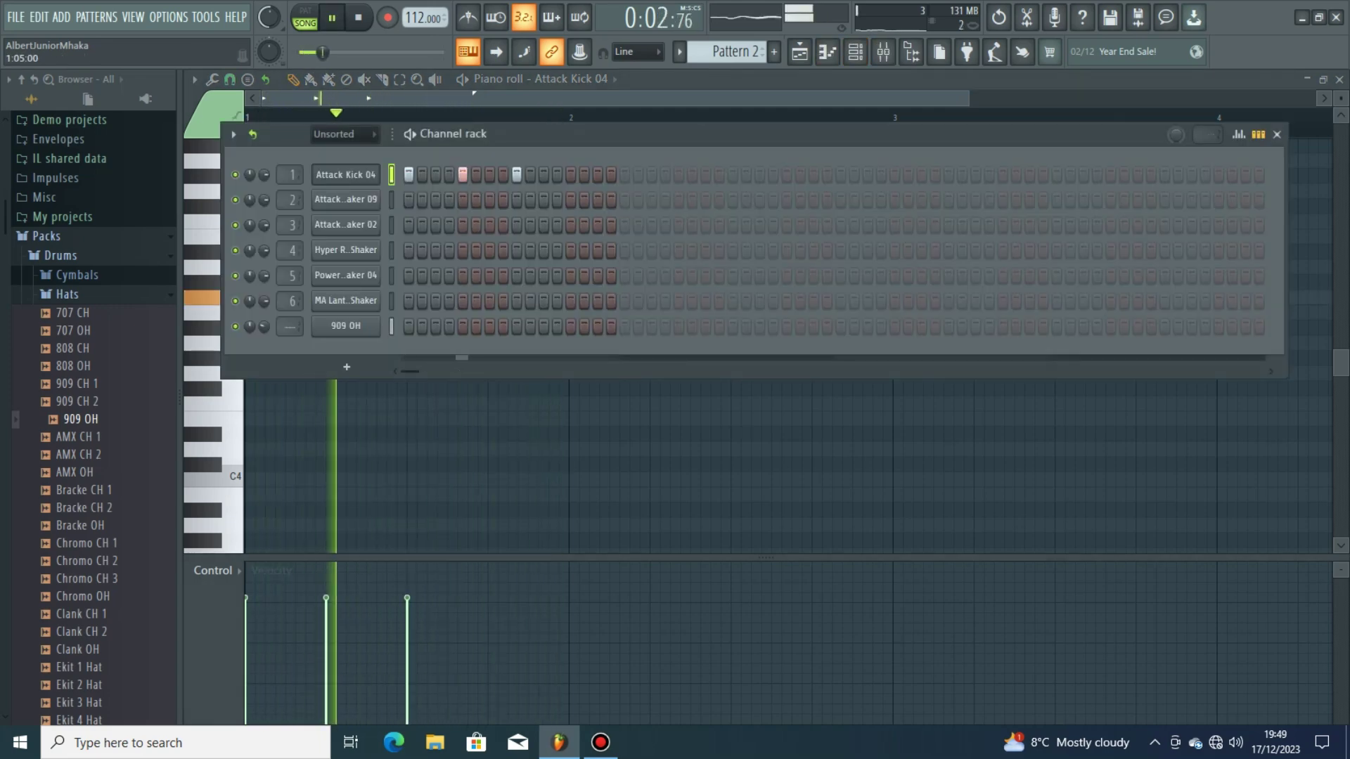
left_click(345, 174)
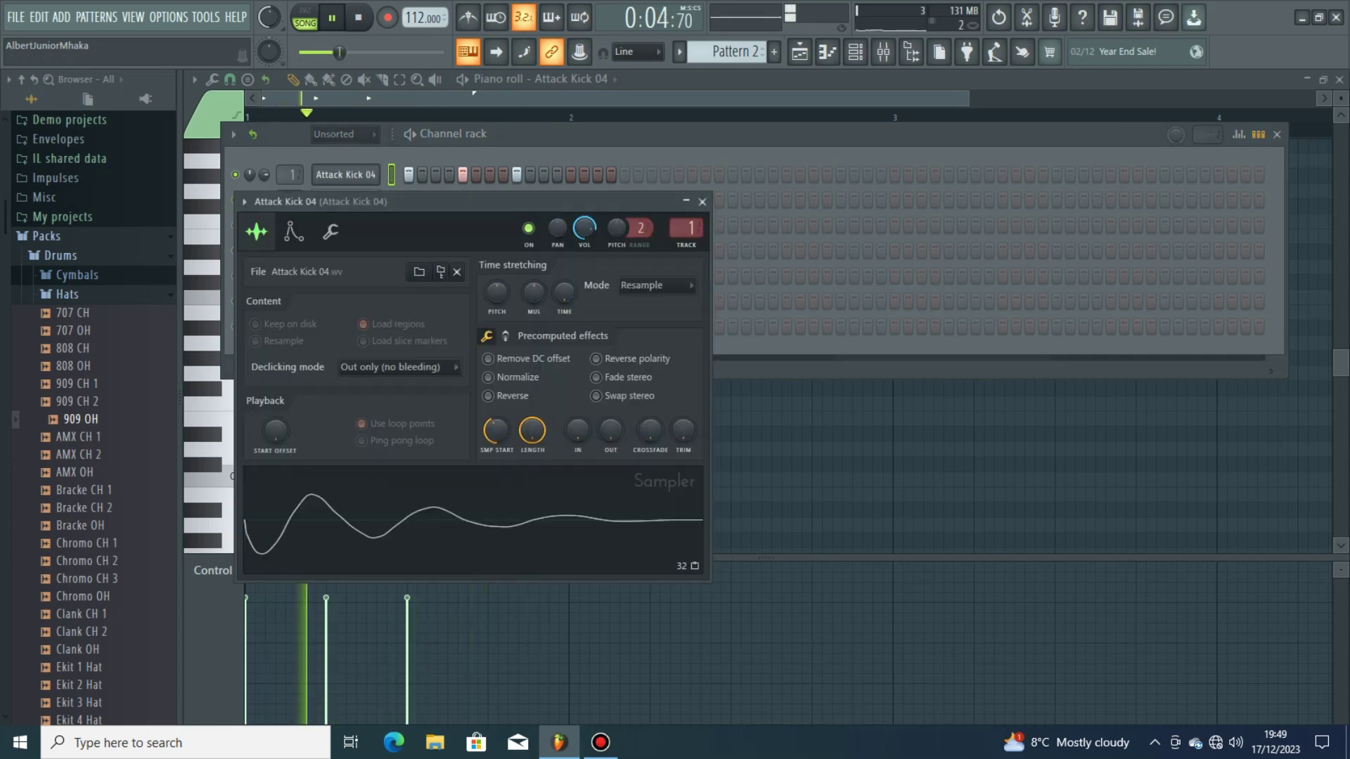
left_click(505, 335)
left_click_drag(497, 365, 497, 338)
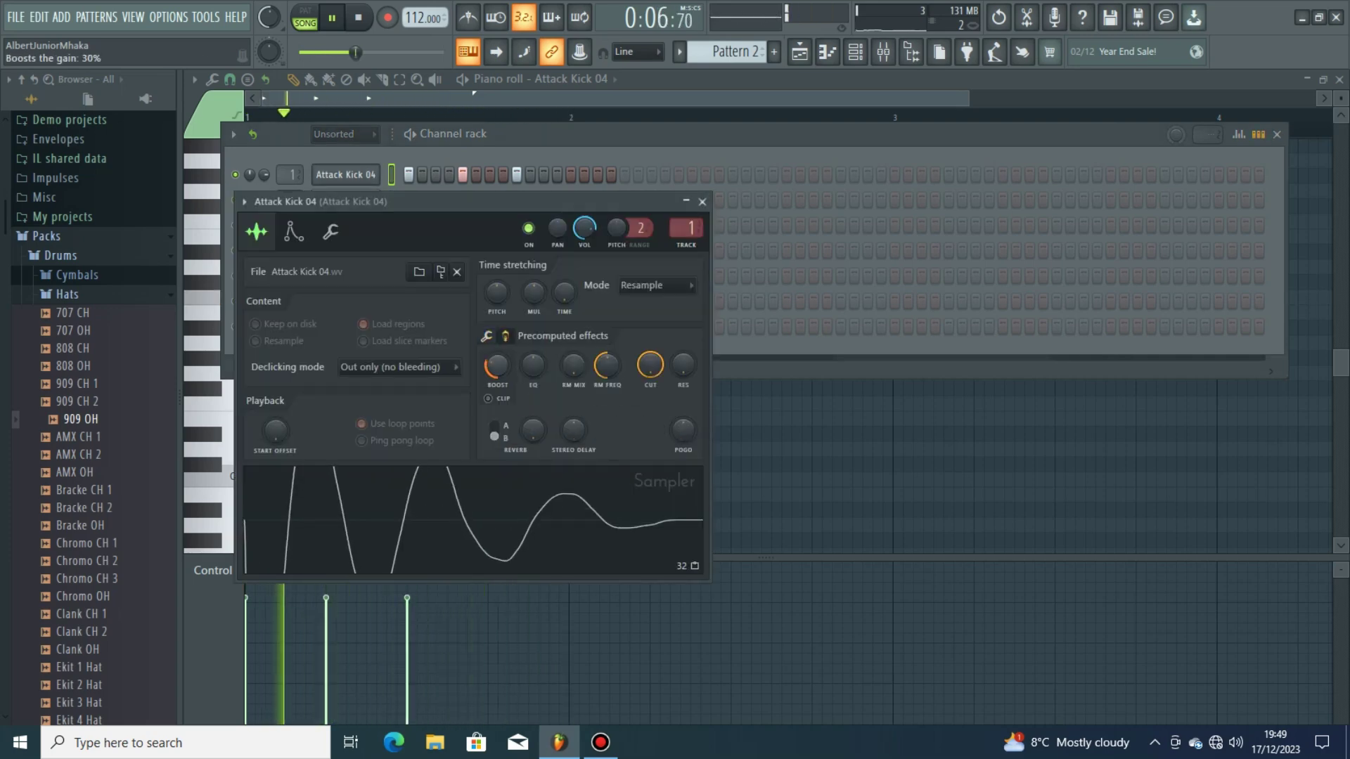
- Replace the Fruity Limiter in effect slot 10 of the Master track with Fruity Soft Clipper and leave the Mixer
key("F9")
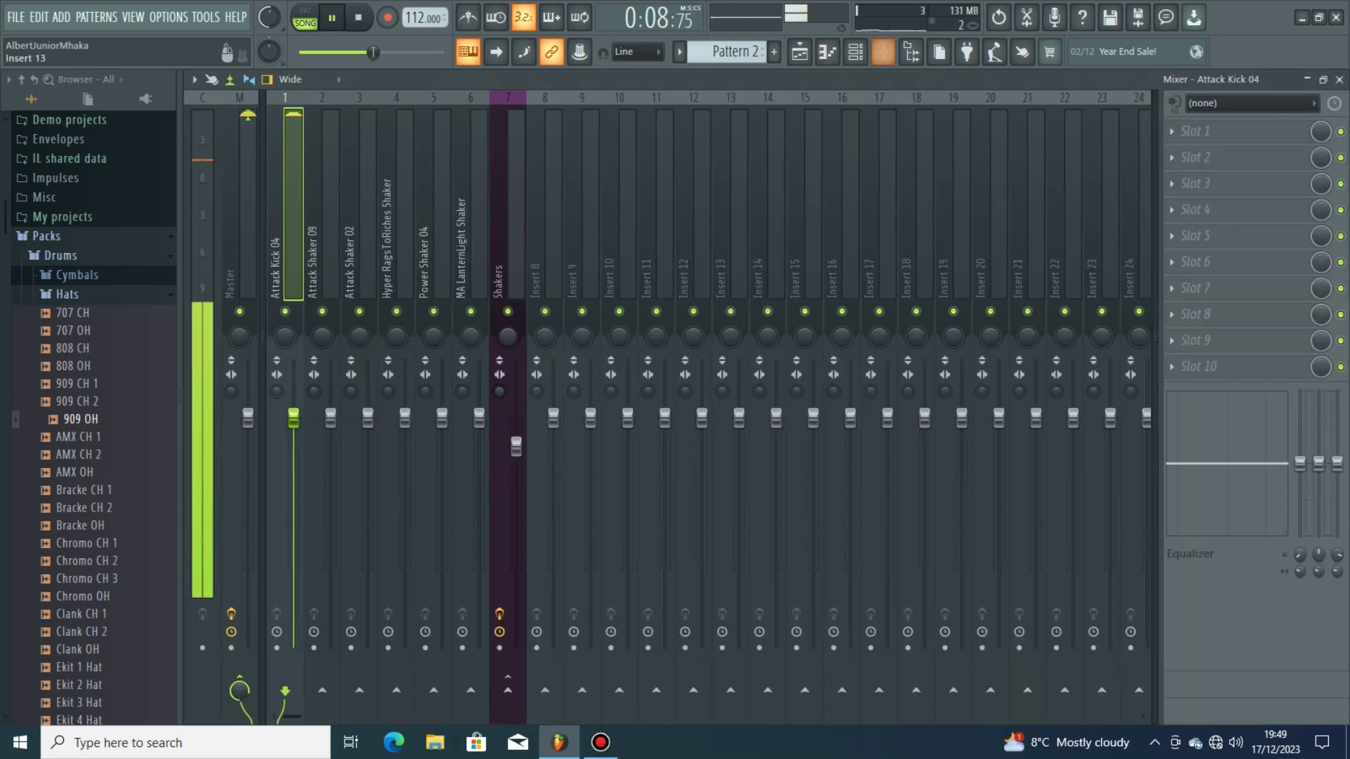
left_click(1171, 366)
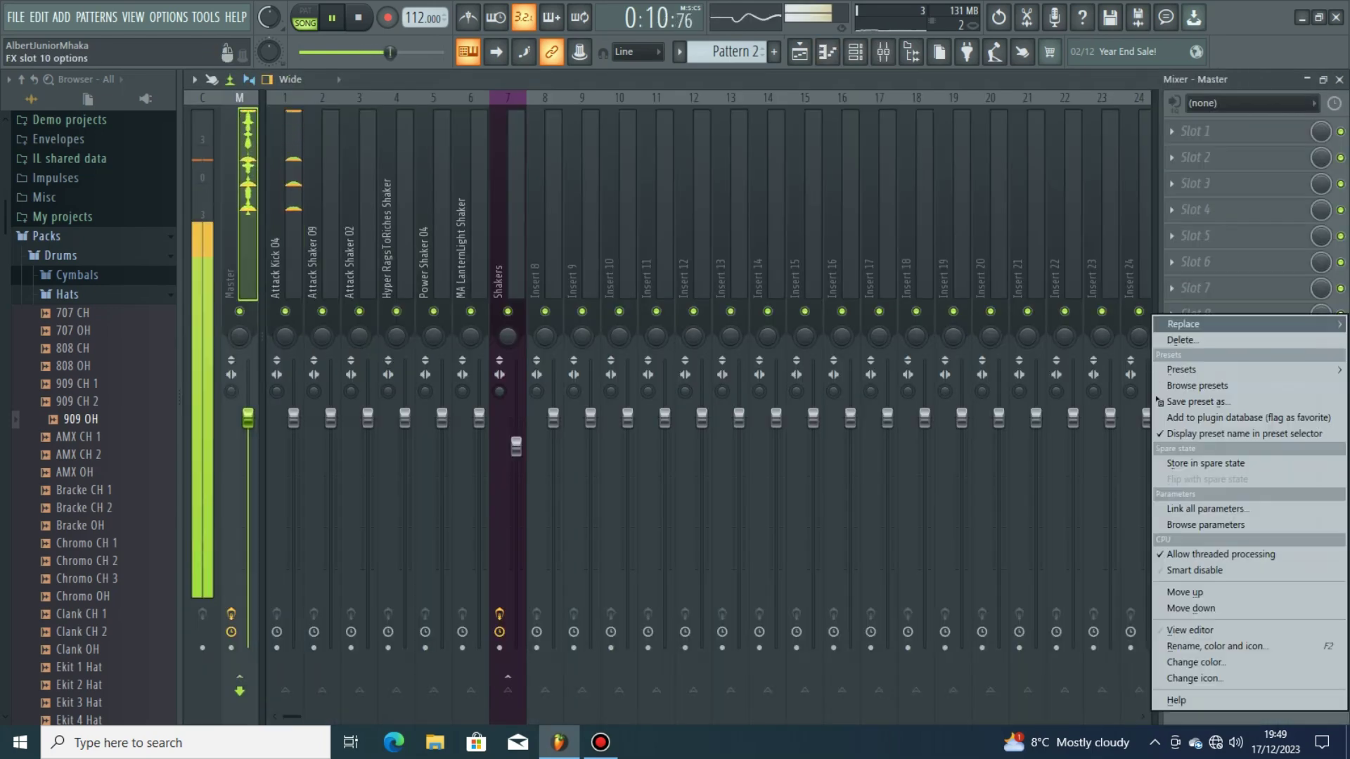
mouse_move(1184, 324)
left_click(876, 419)
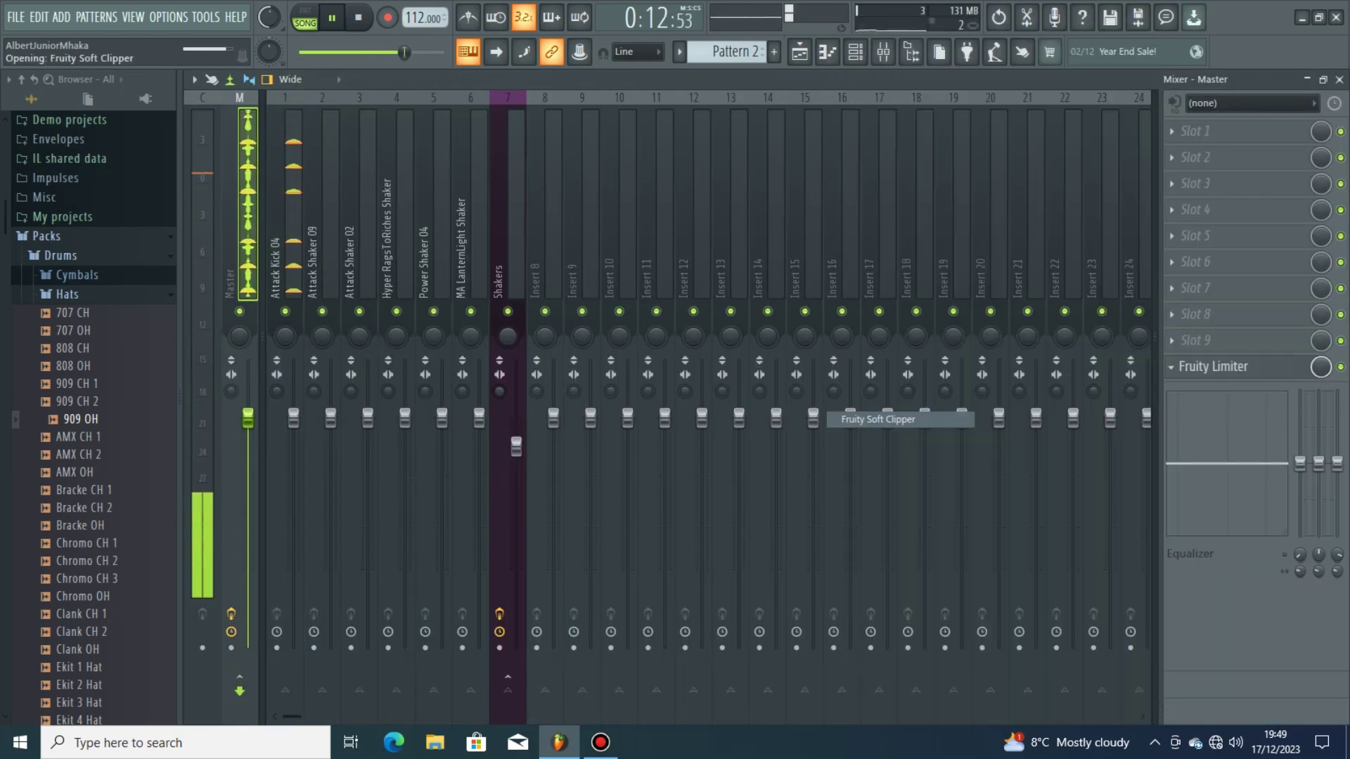
key("F9")
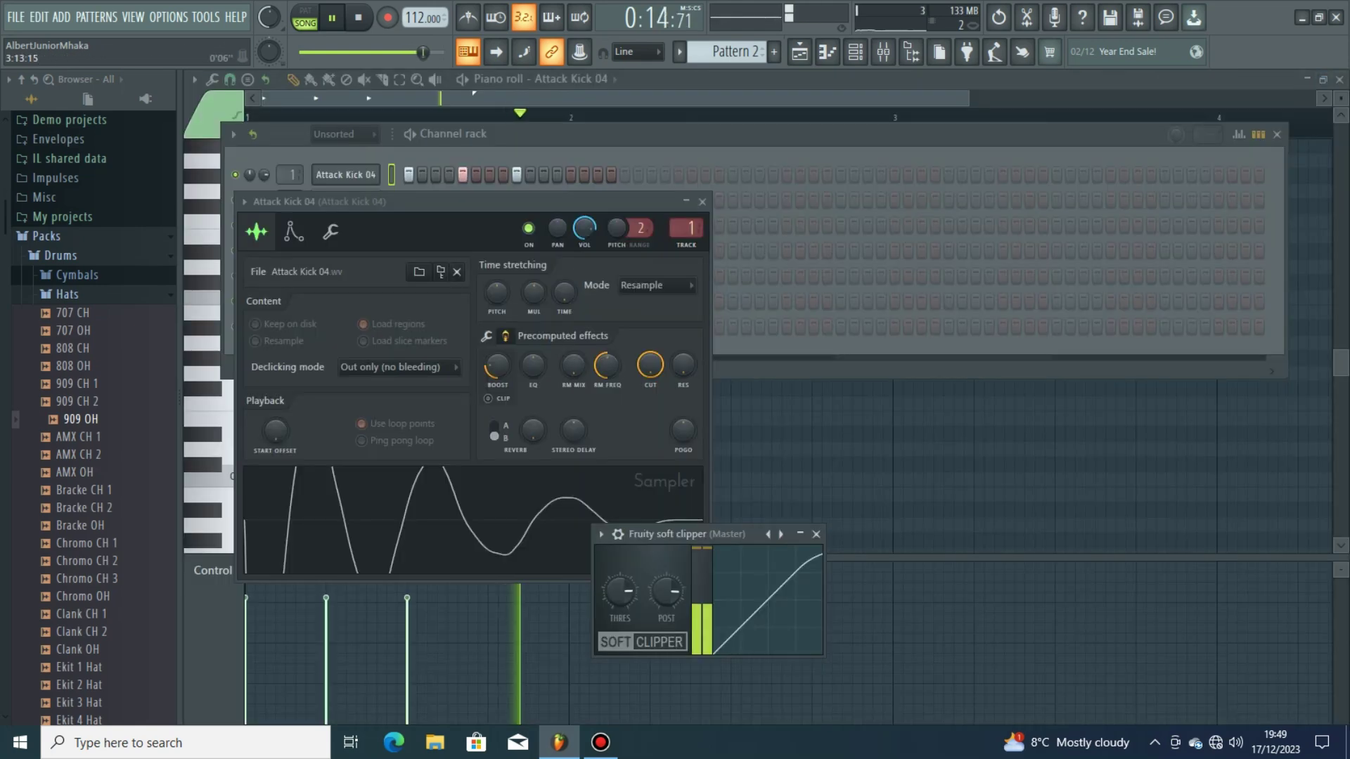
key("F7")
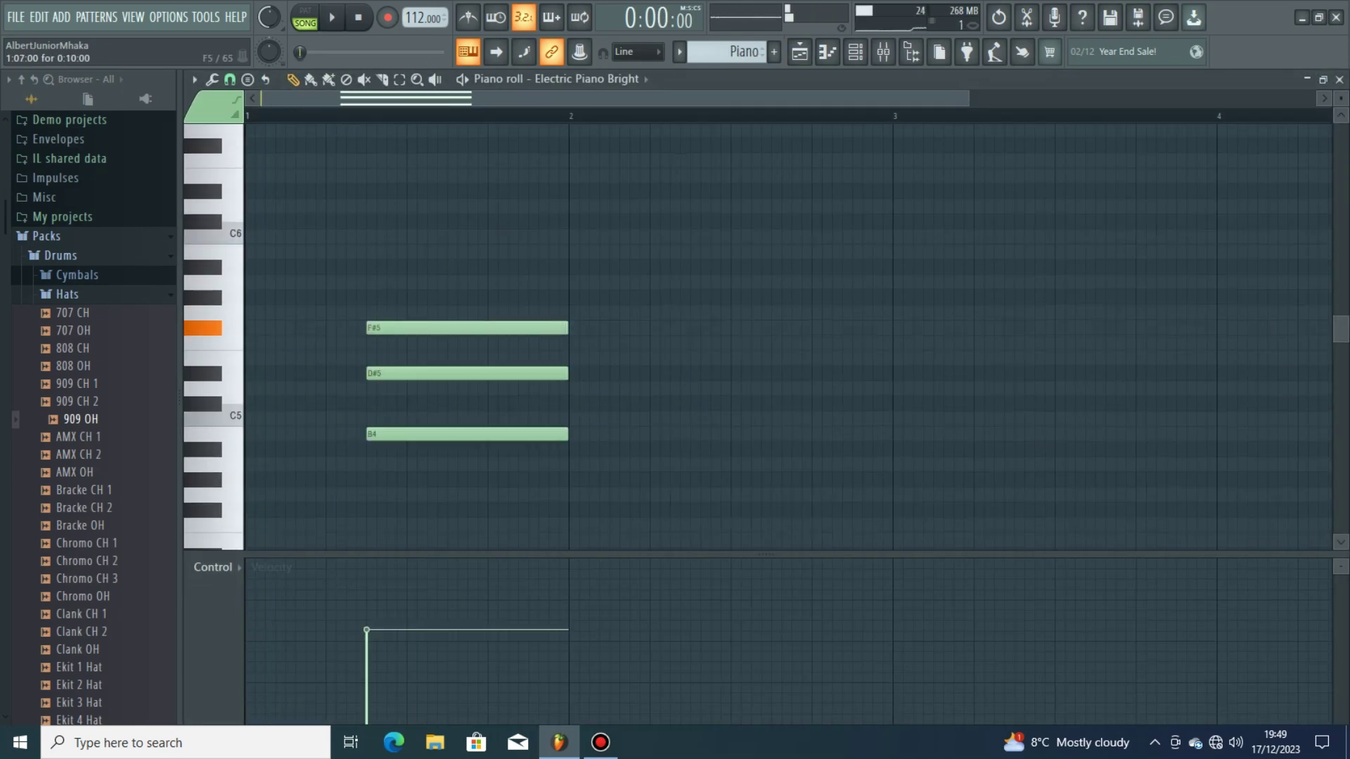